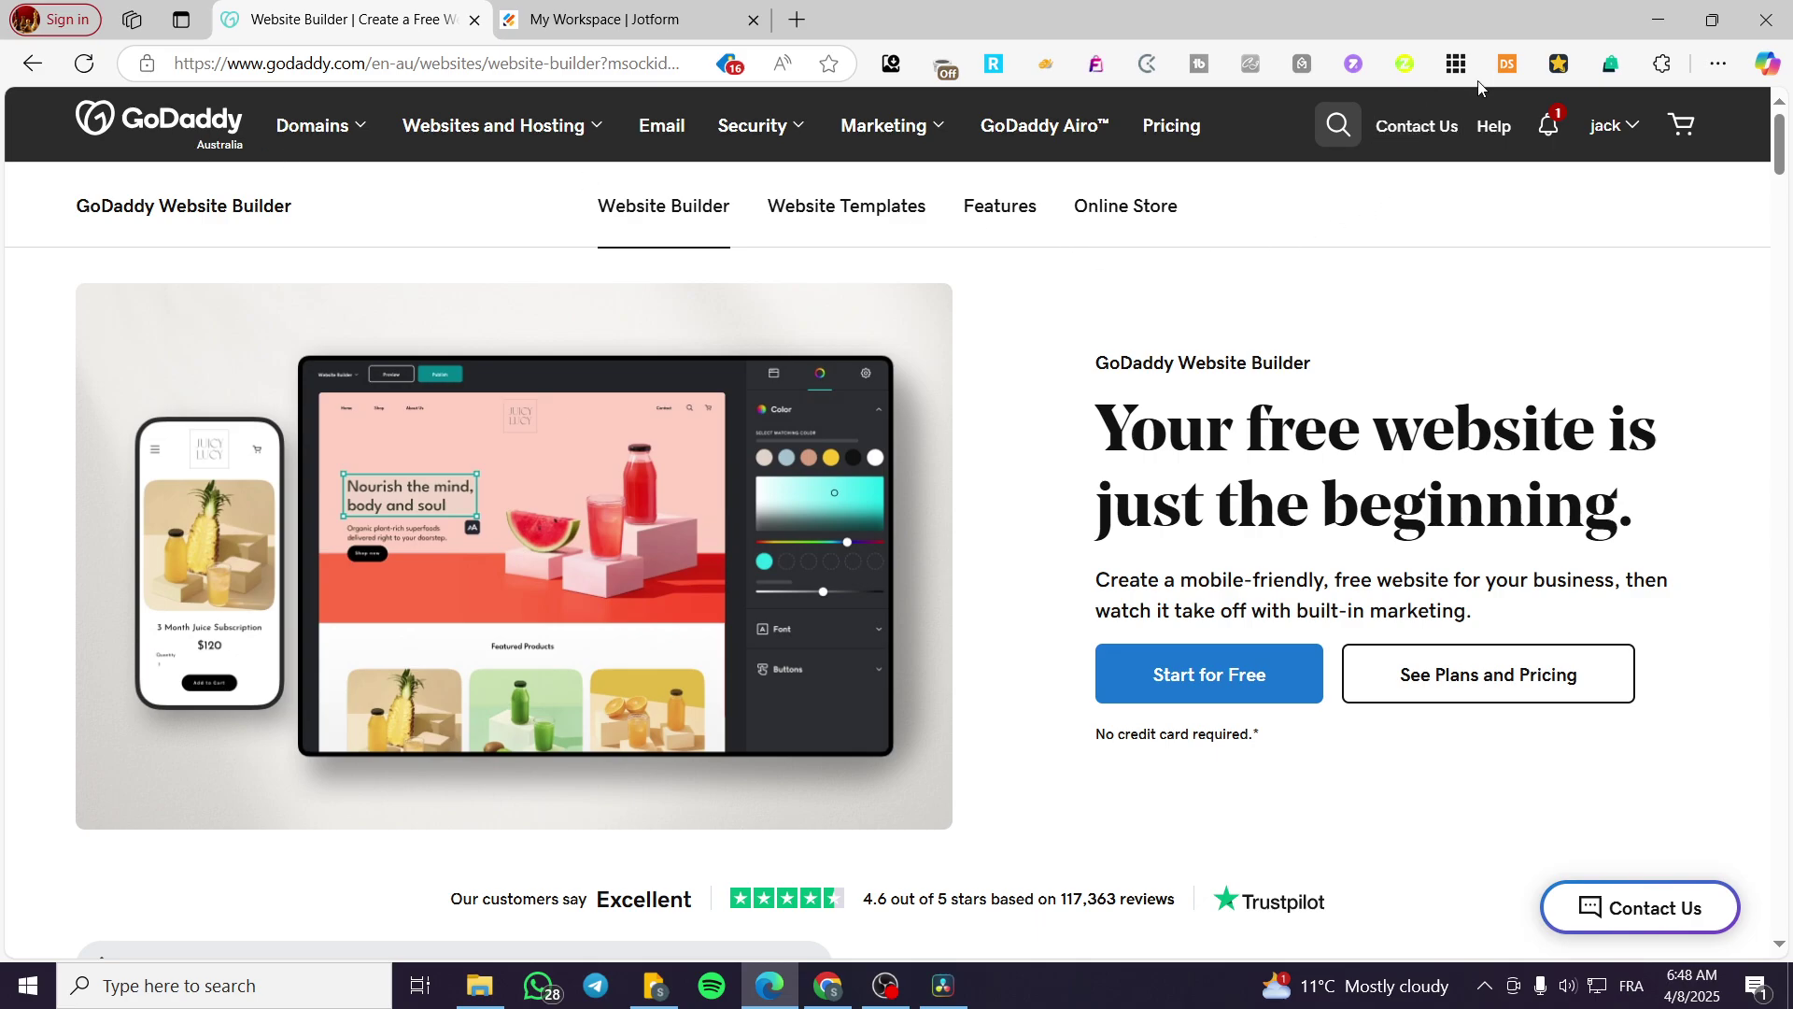
- Go to My Products from the account menu to reach the Jack FC dashboard
{"action": "left_click", "coordinate": [1611, 125]}
{"action": "left_click", "coordinate": [1394, 362]}
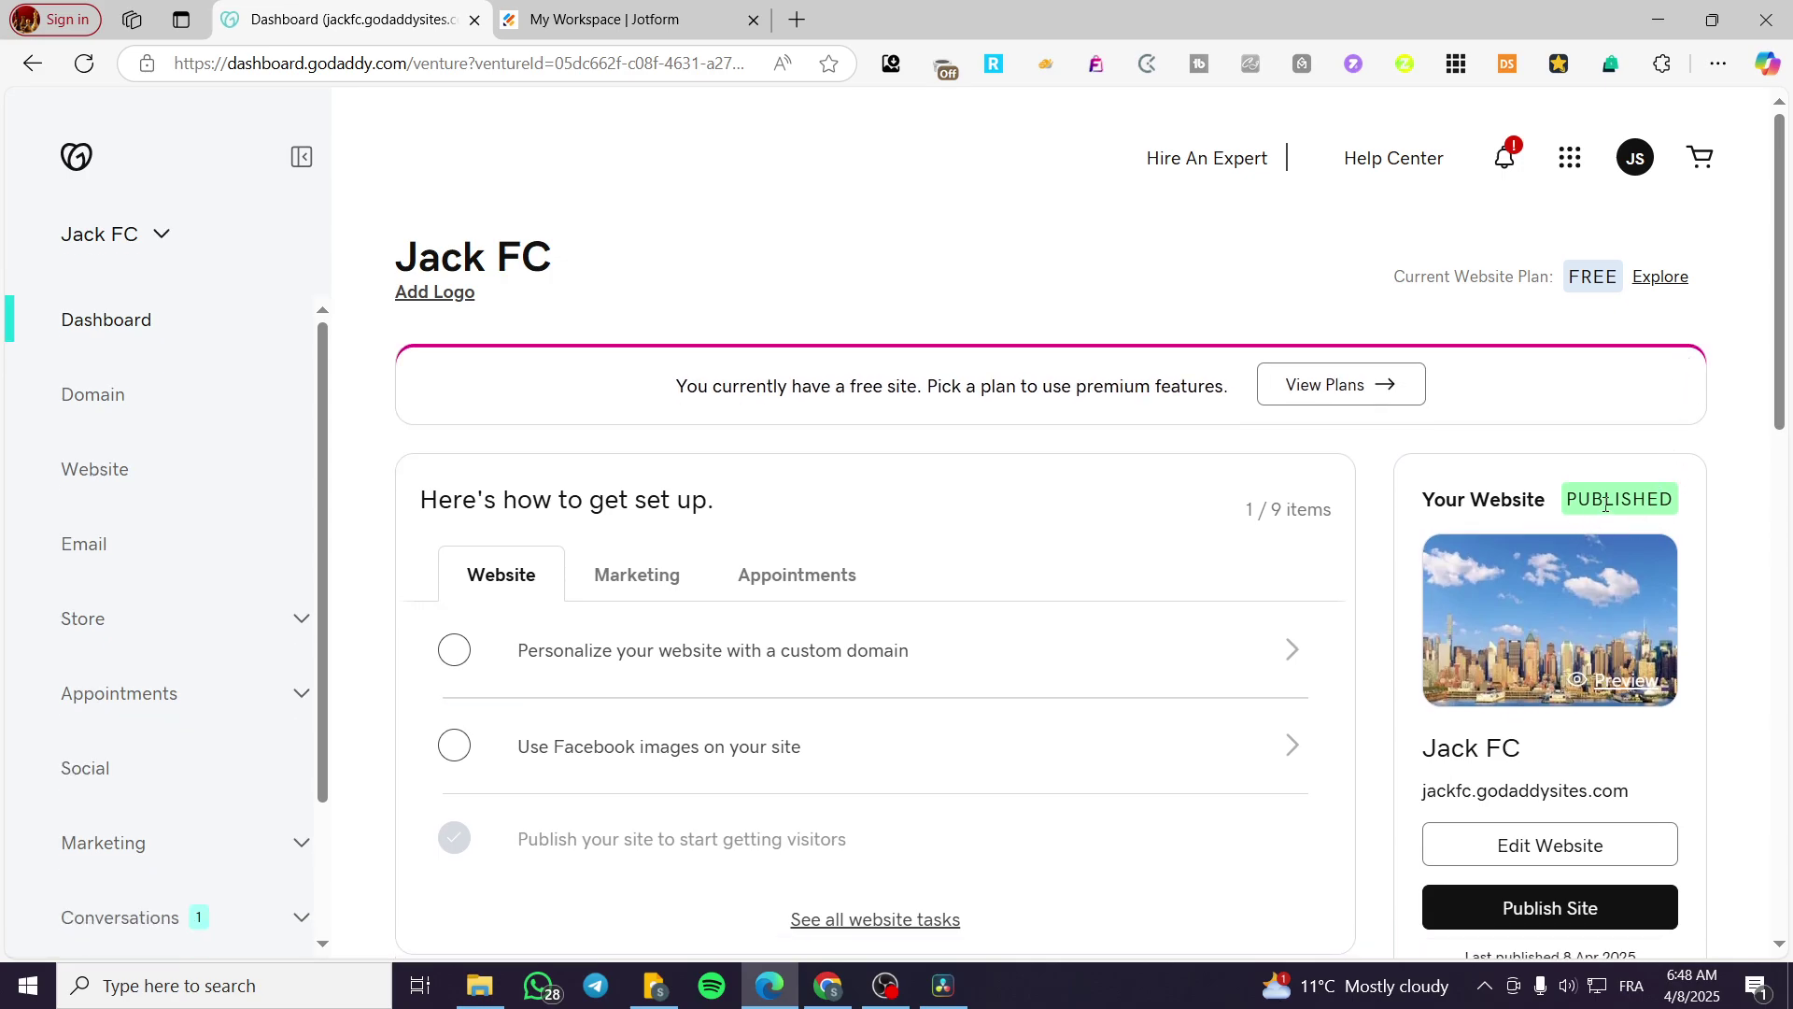
- Open the Jack FC website in the Website Builder editor from its dashboard card
{"action": "scroll", "coordinate": [1606, 467], "scroll_direction": "down", "scroll_amount": 1}
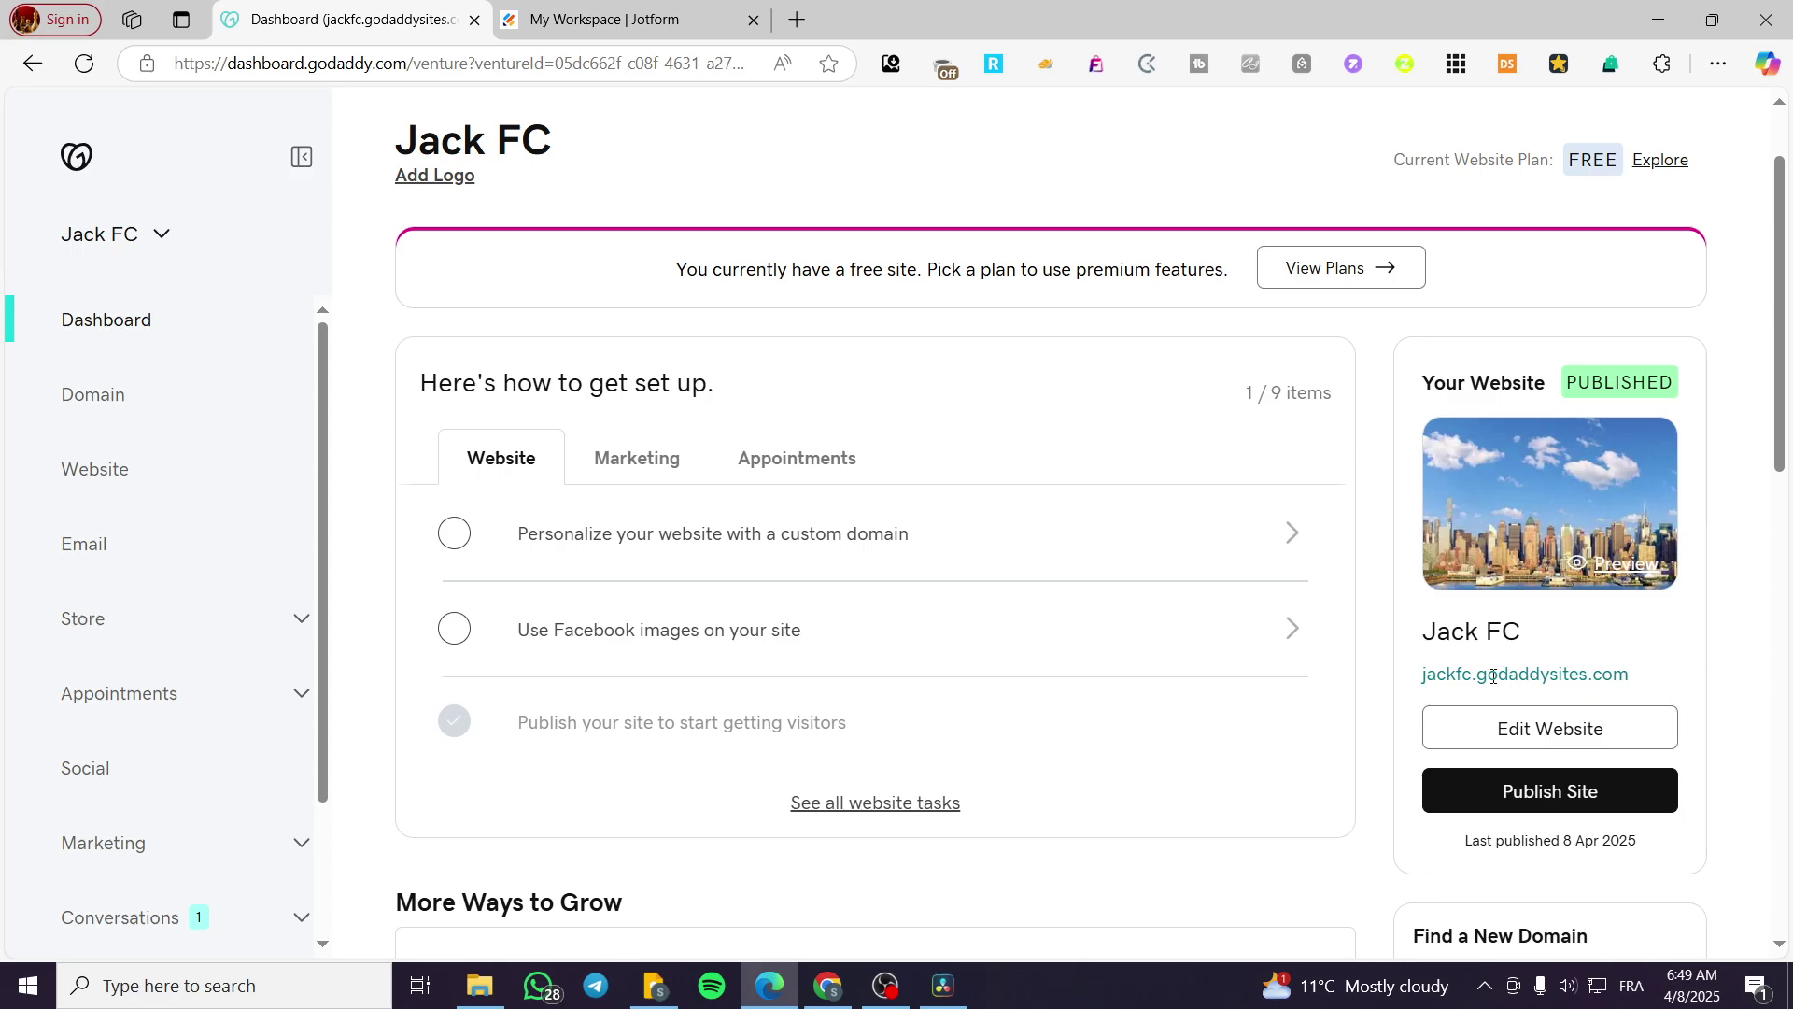
{"action": "left_click", "coordinate": [1590, 729]}
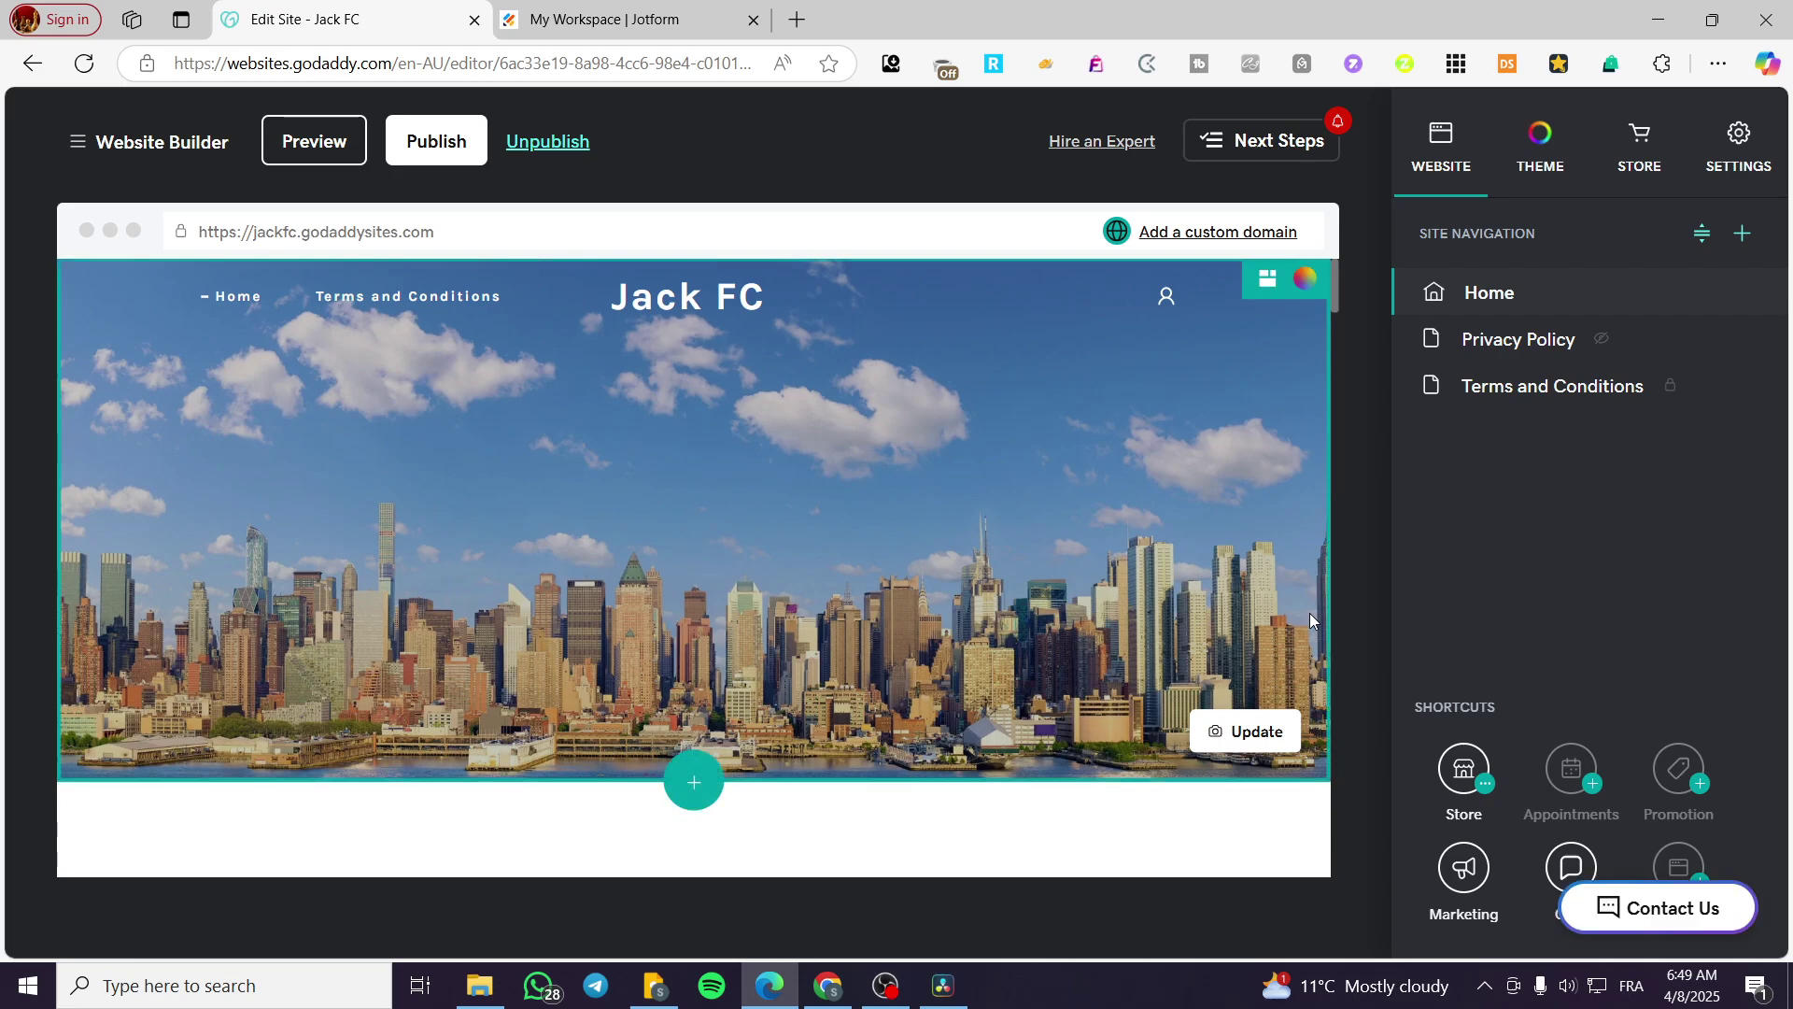
- Scroll the Home page down to the Contact Us form and map, then back to Welcome
{"action": "scroll", "coordinate": [1173, 618], "scroll_direction": "down", "scroll_amount": 10}
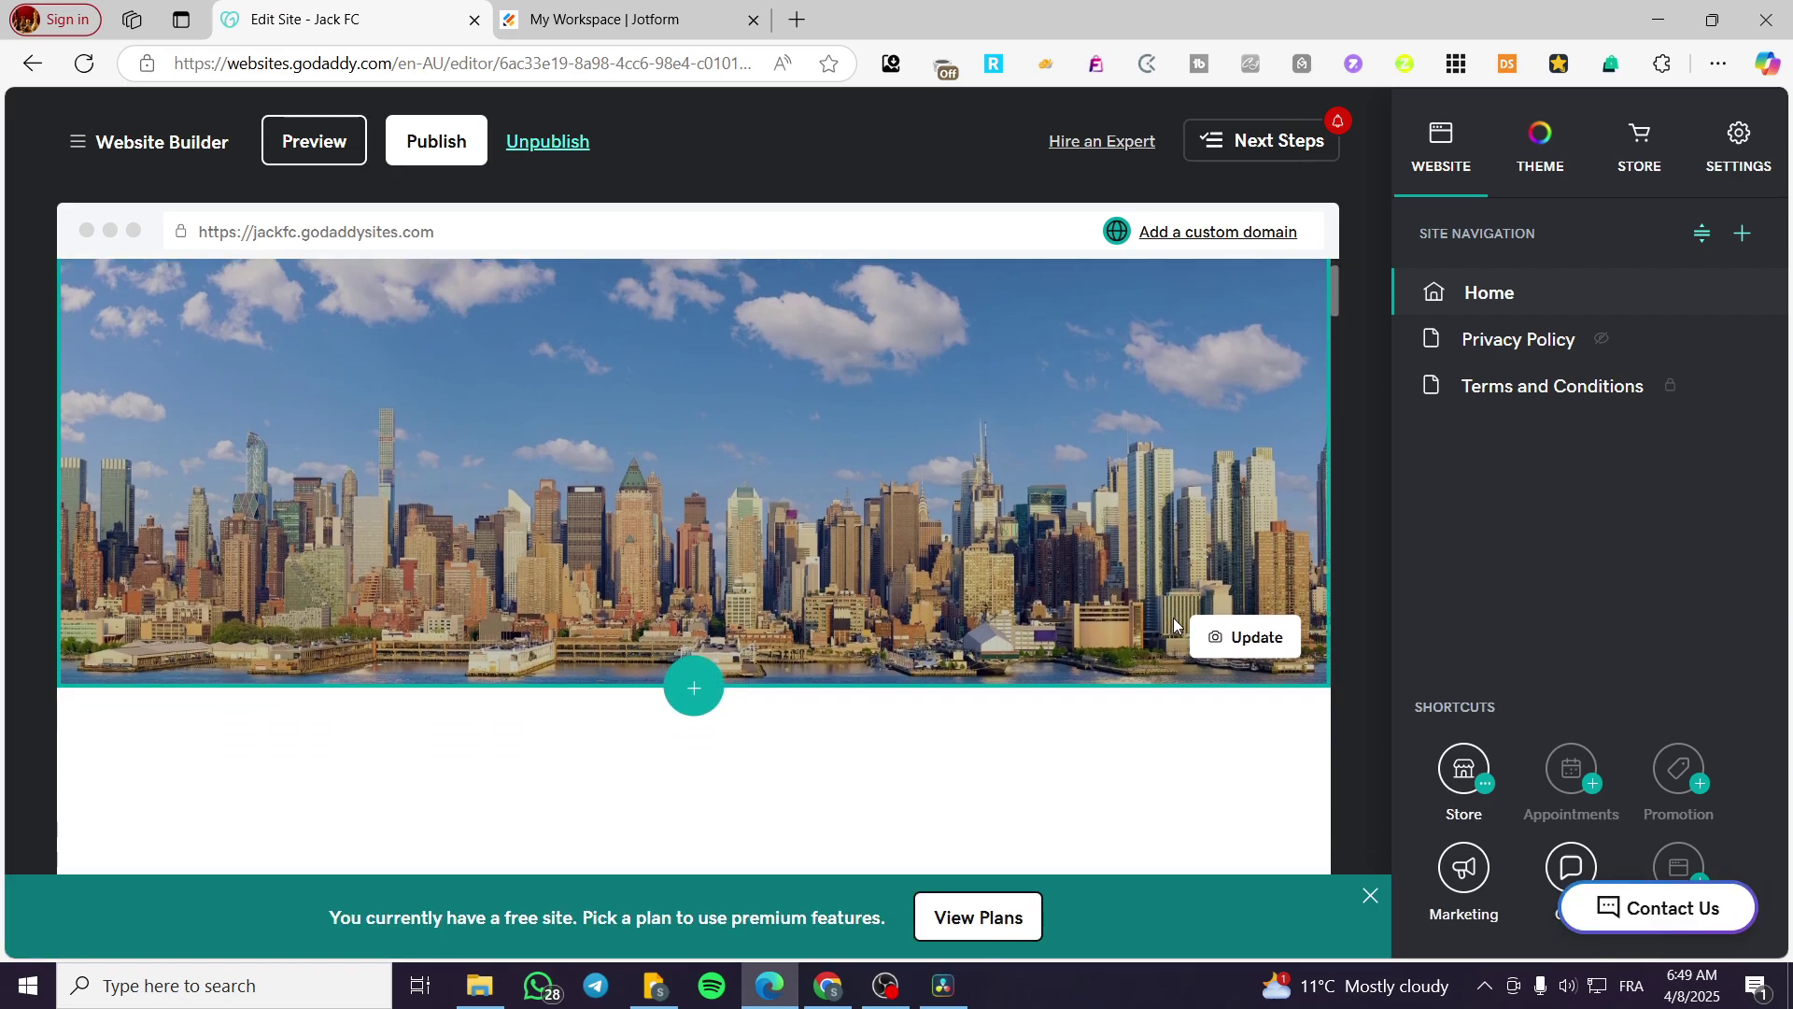
{"action": "left_click_drag", "start_coordinate": [1335, 376], "coordinate": [1360, 771]}
{"action": "scroll", "coordinate": [757, 533], "scroll_direction": "up", "scroll_amount": 8}
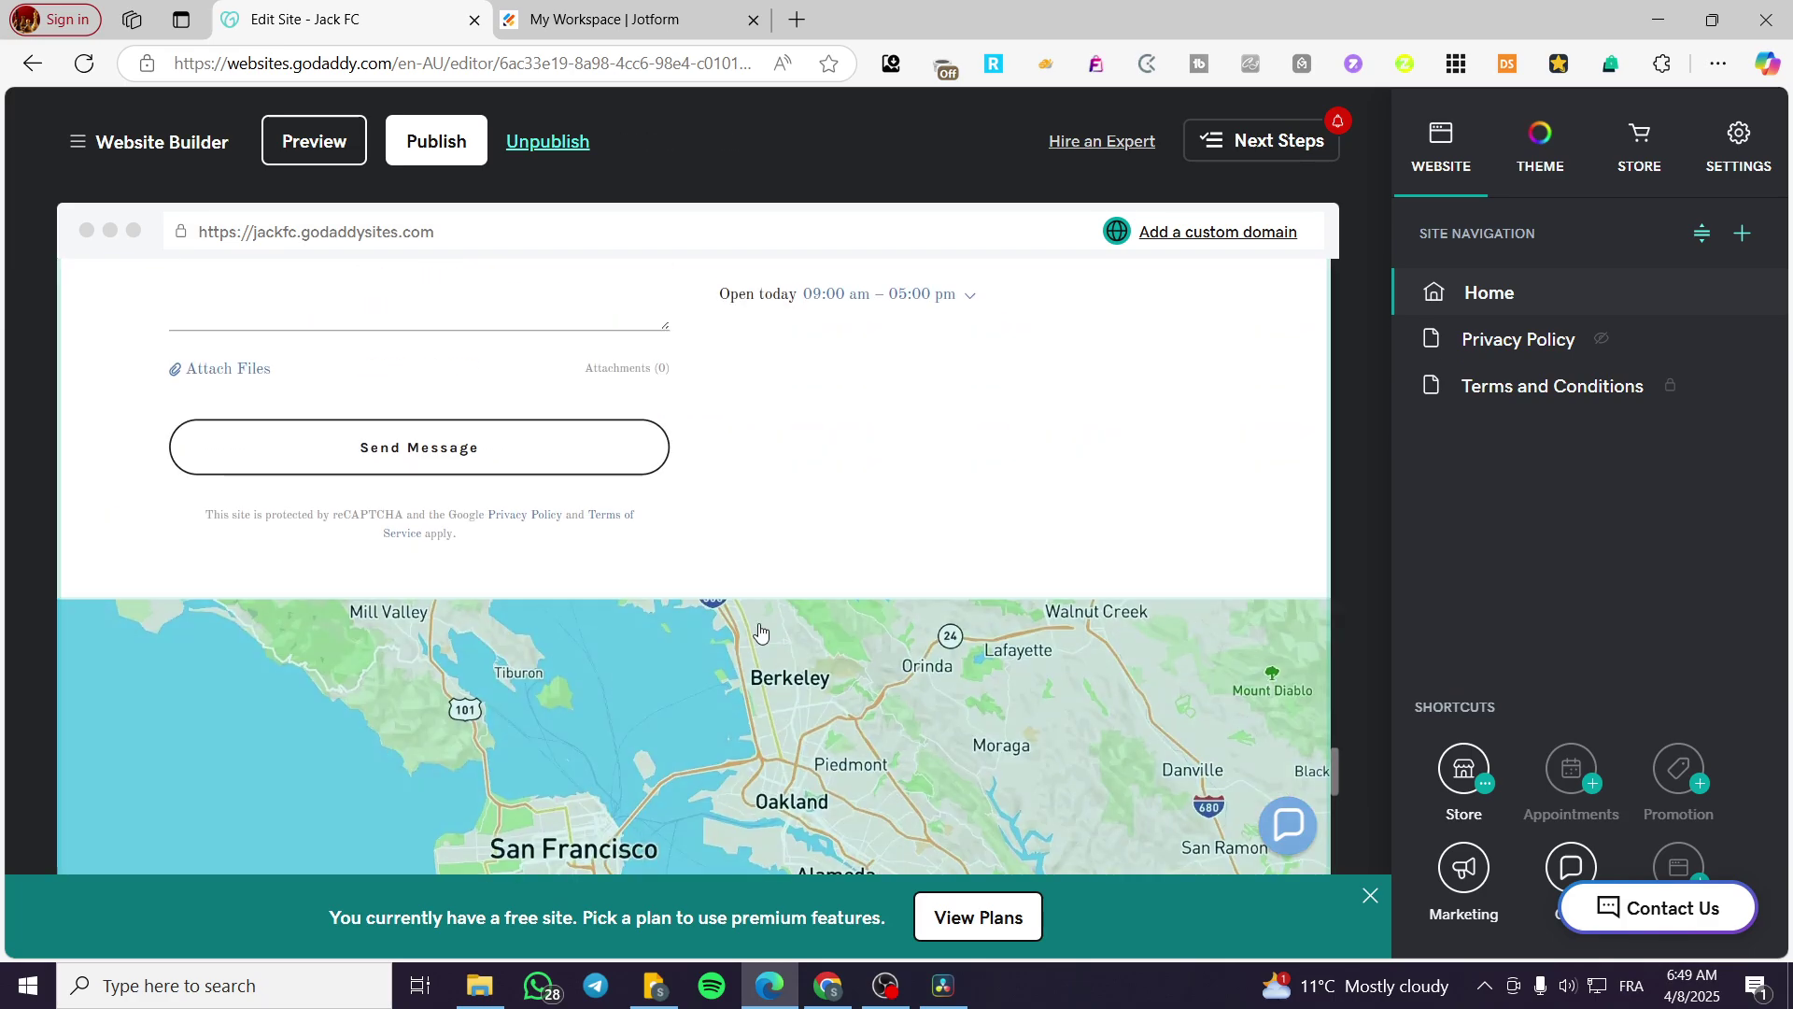
{"action": "scroll", "coordinate": [769, 567], "scroll_direction": "up", "scroll_amount": 4}
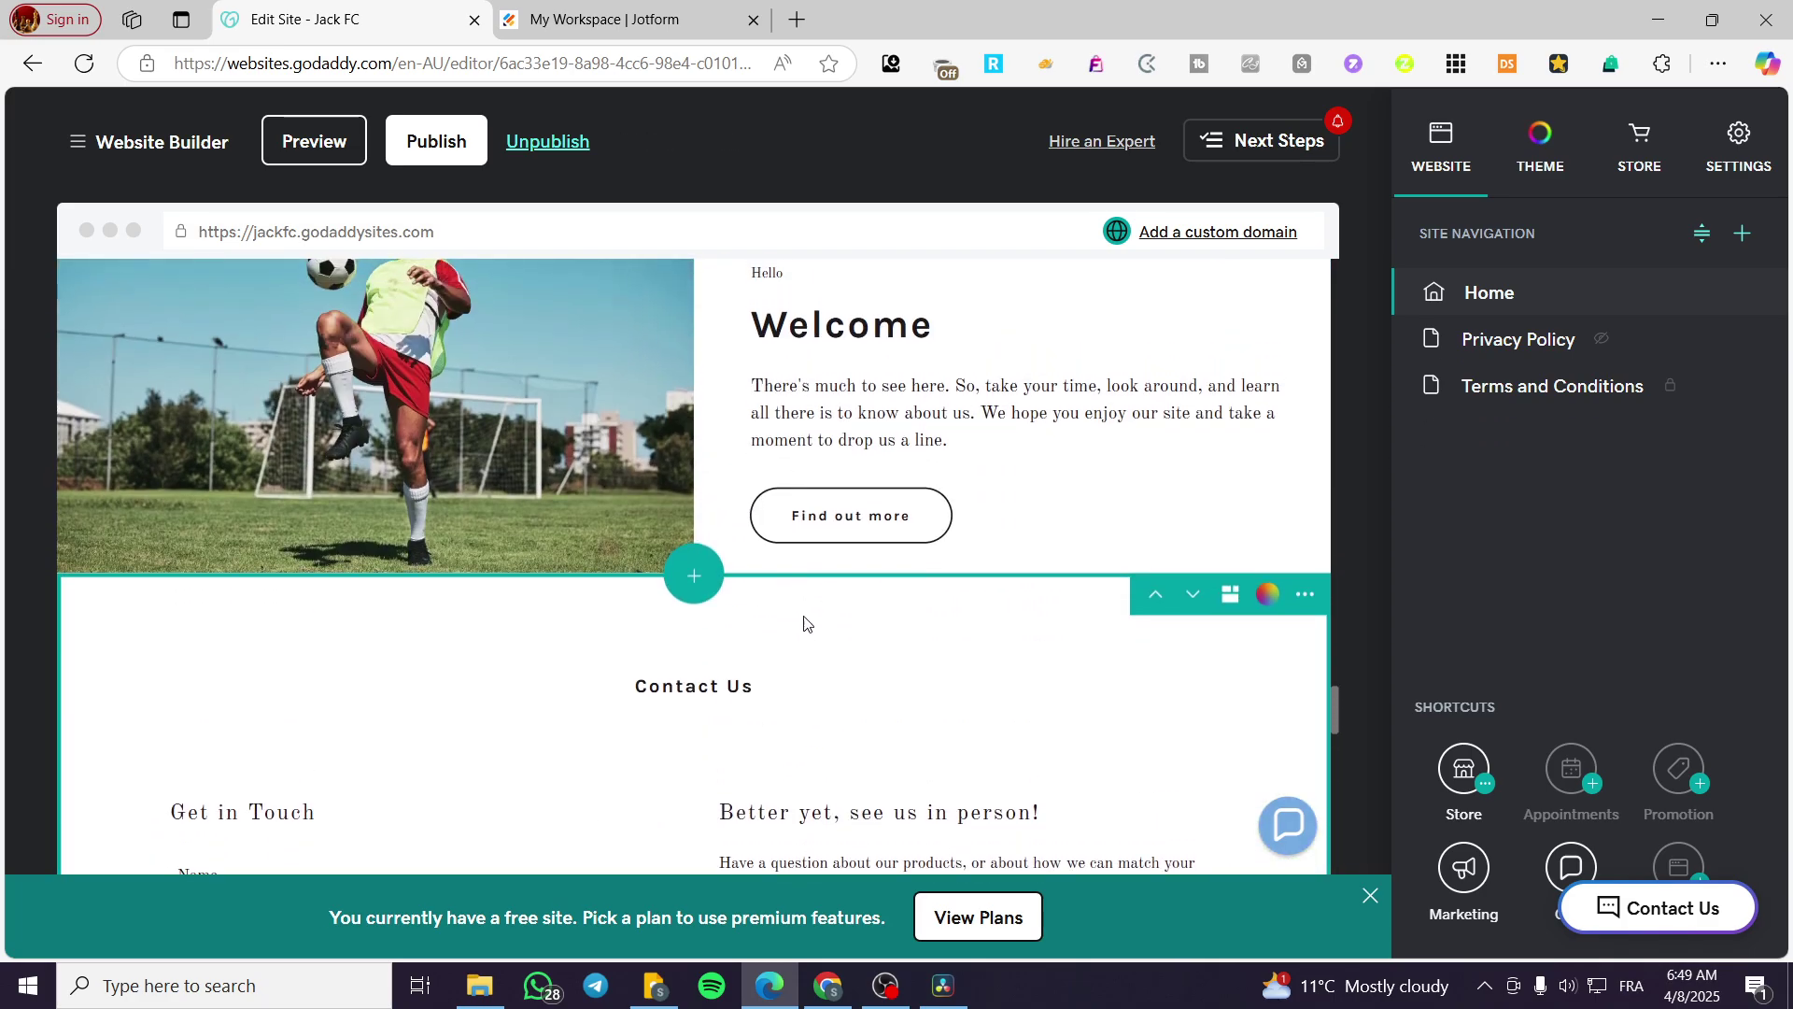
- Delete the Contact Us section from the Jack FC Home page
{"action": "left_click", "coordinate": [725, 587]}
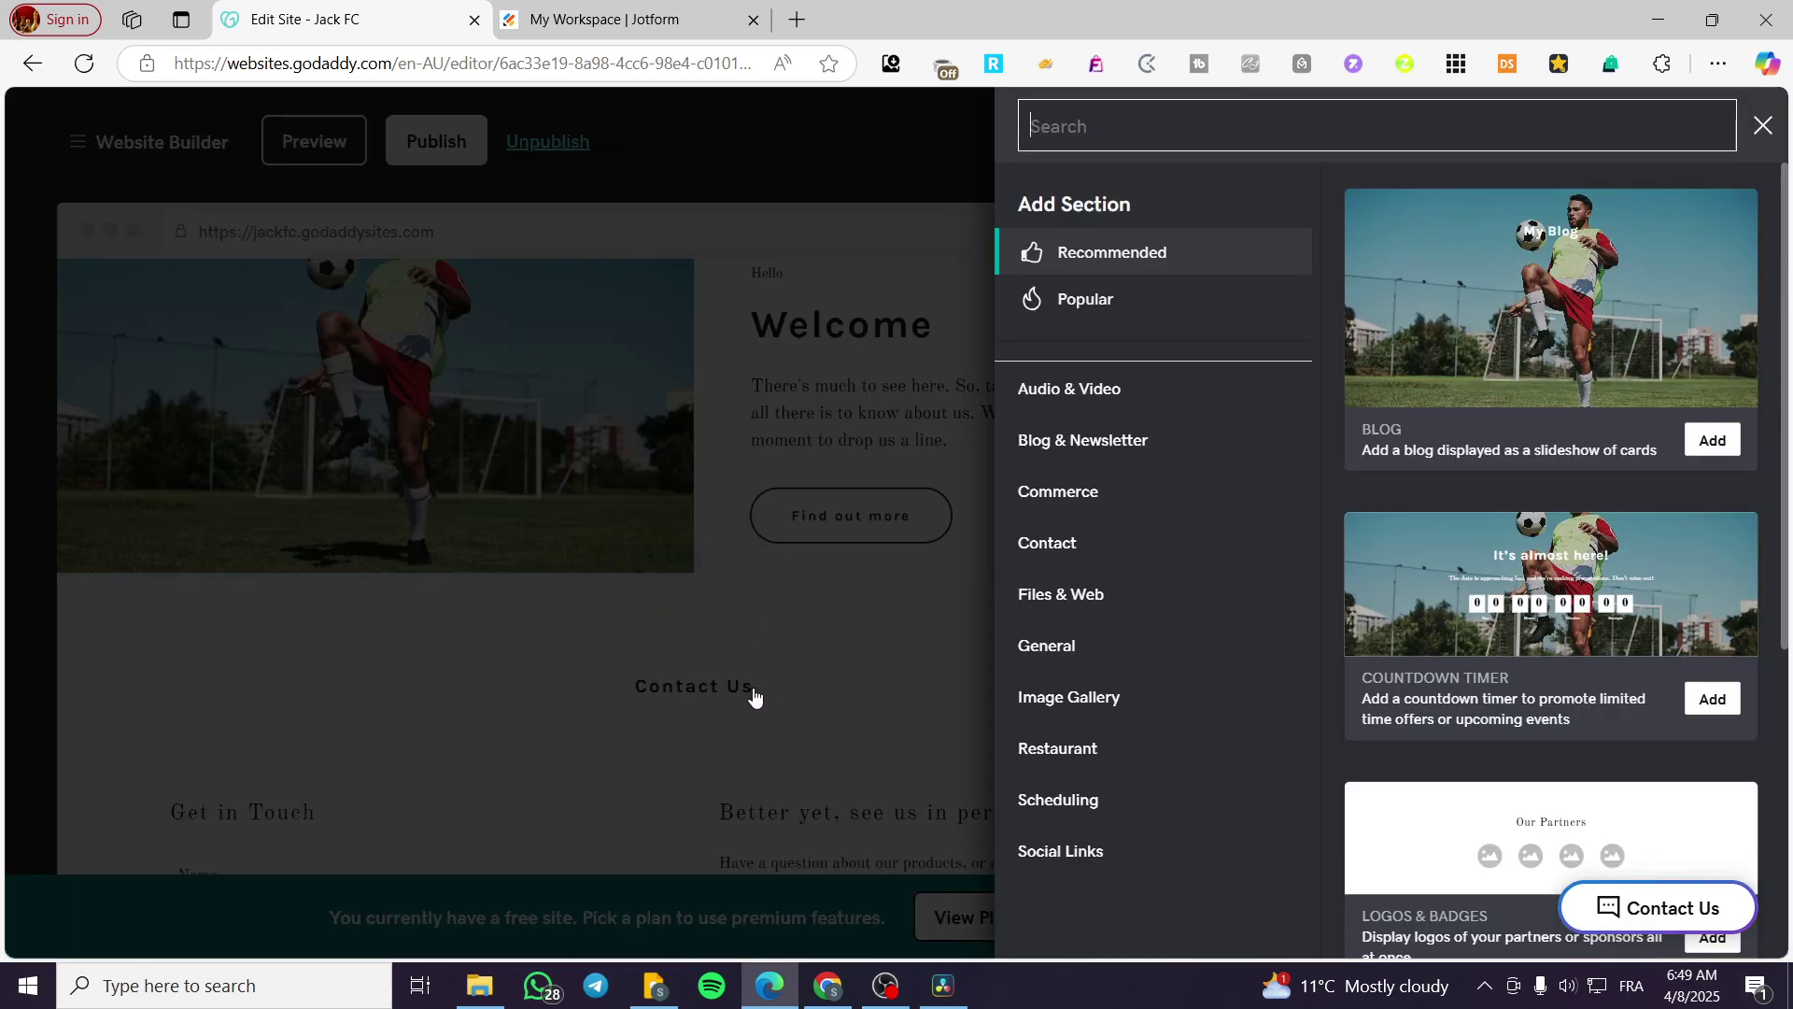
{"action": "left_click", "coordinate": [1000, 445]}
{"action": "scroll", "coordinate": [881, 624], "scroll_direction": "down", "scroll_amount": 3}
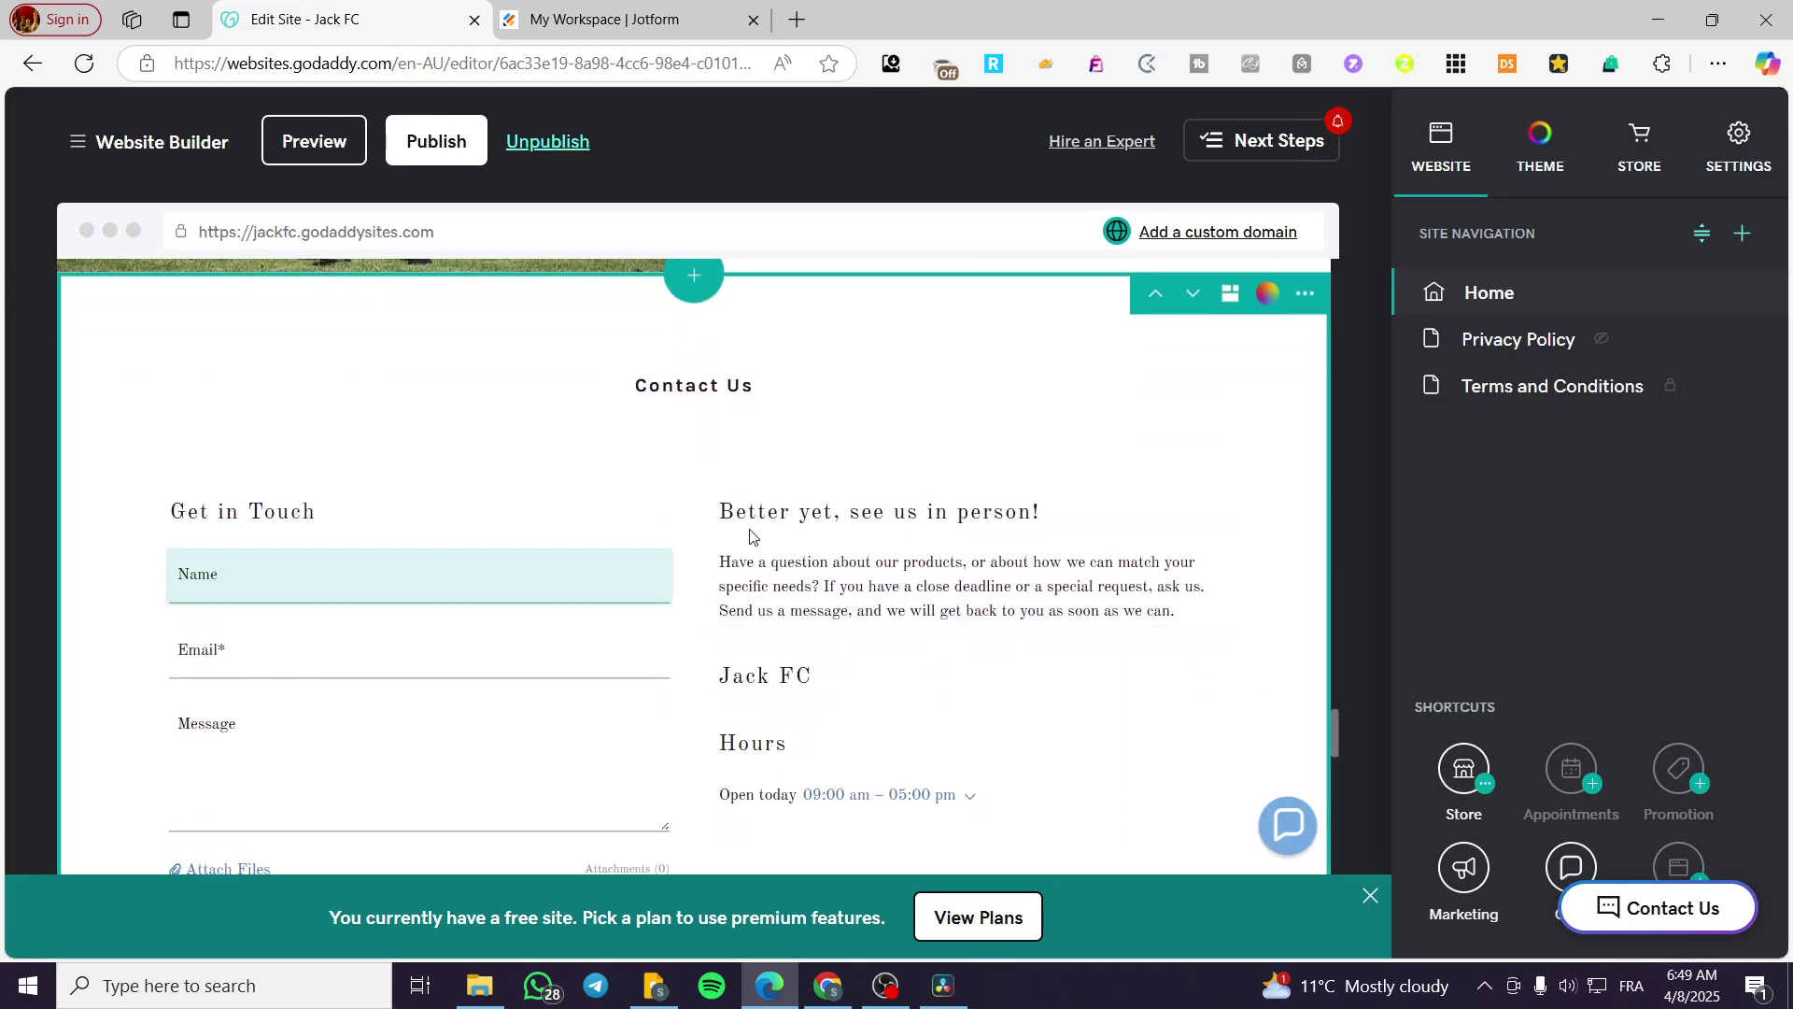
{"action": "left_click", "coordinate": [1306, 295]}
{"action": "left_click", "coordinate": [1300, 445]}
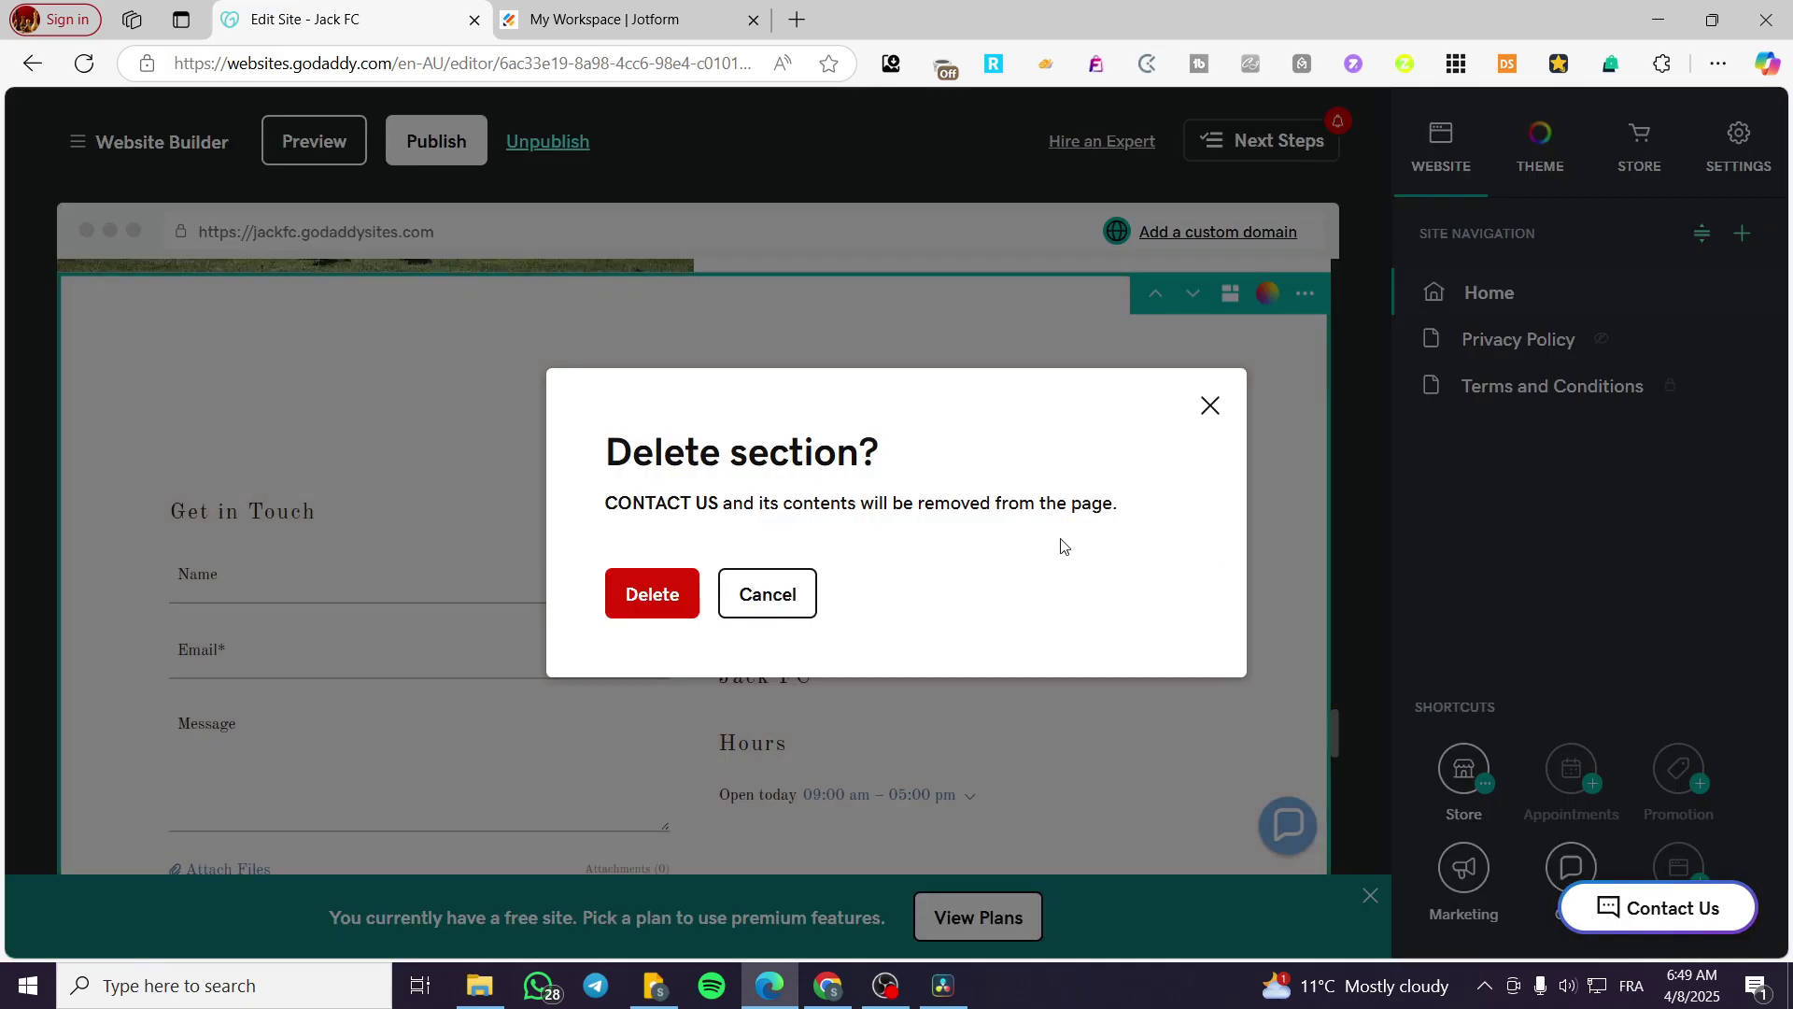
{"action": "left_click", "coordinate": [654, 594]}
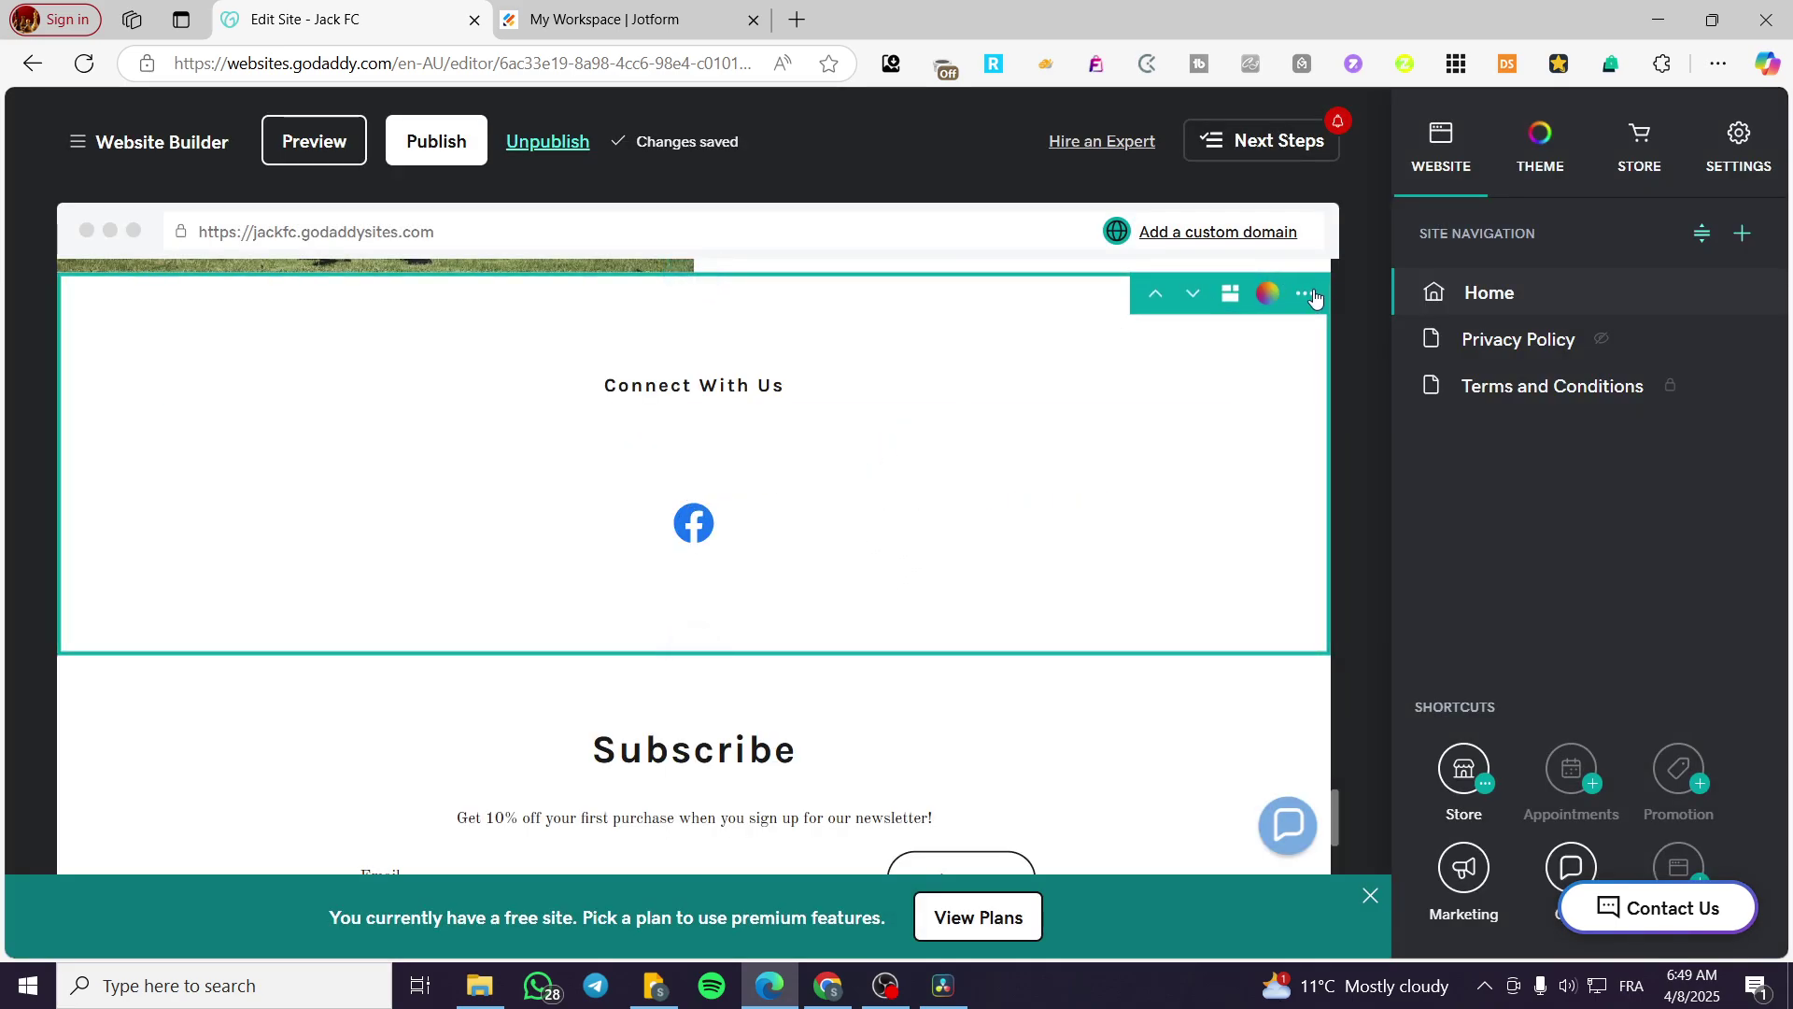
- Delete the Connect With Us section as well
{"action": "left_click", "coordinate": [1306, 295]}
{"action": "left_click", "coordinate": [1300, 445]}
{"action": "left_click", "coordinate": [689, 609]}
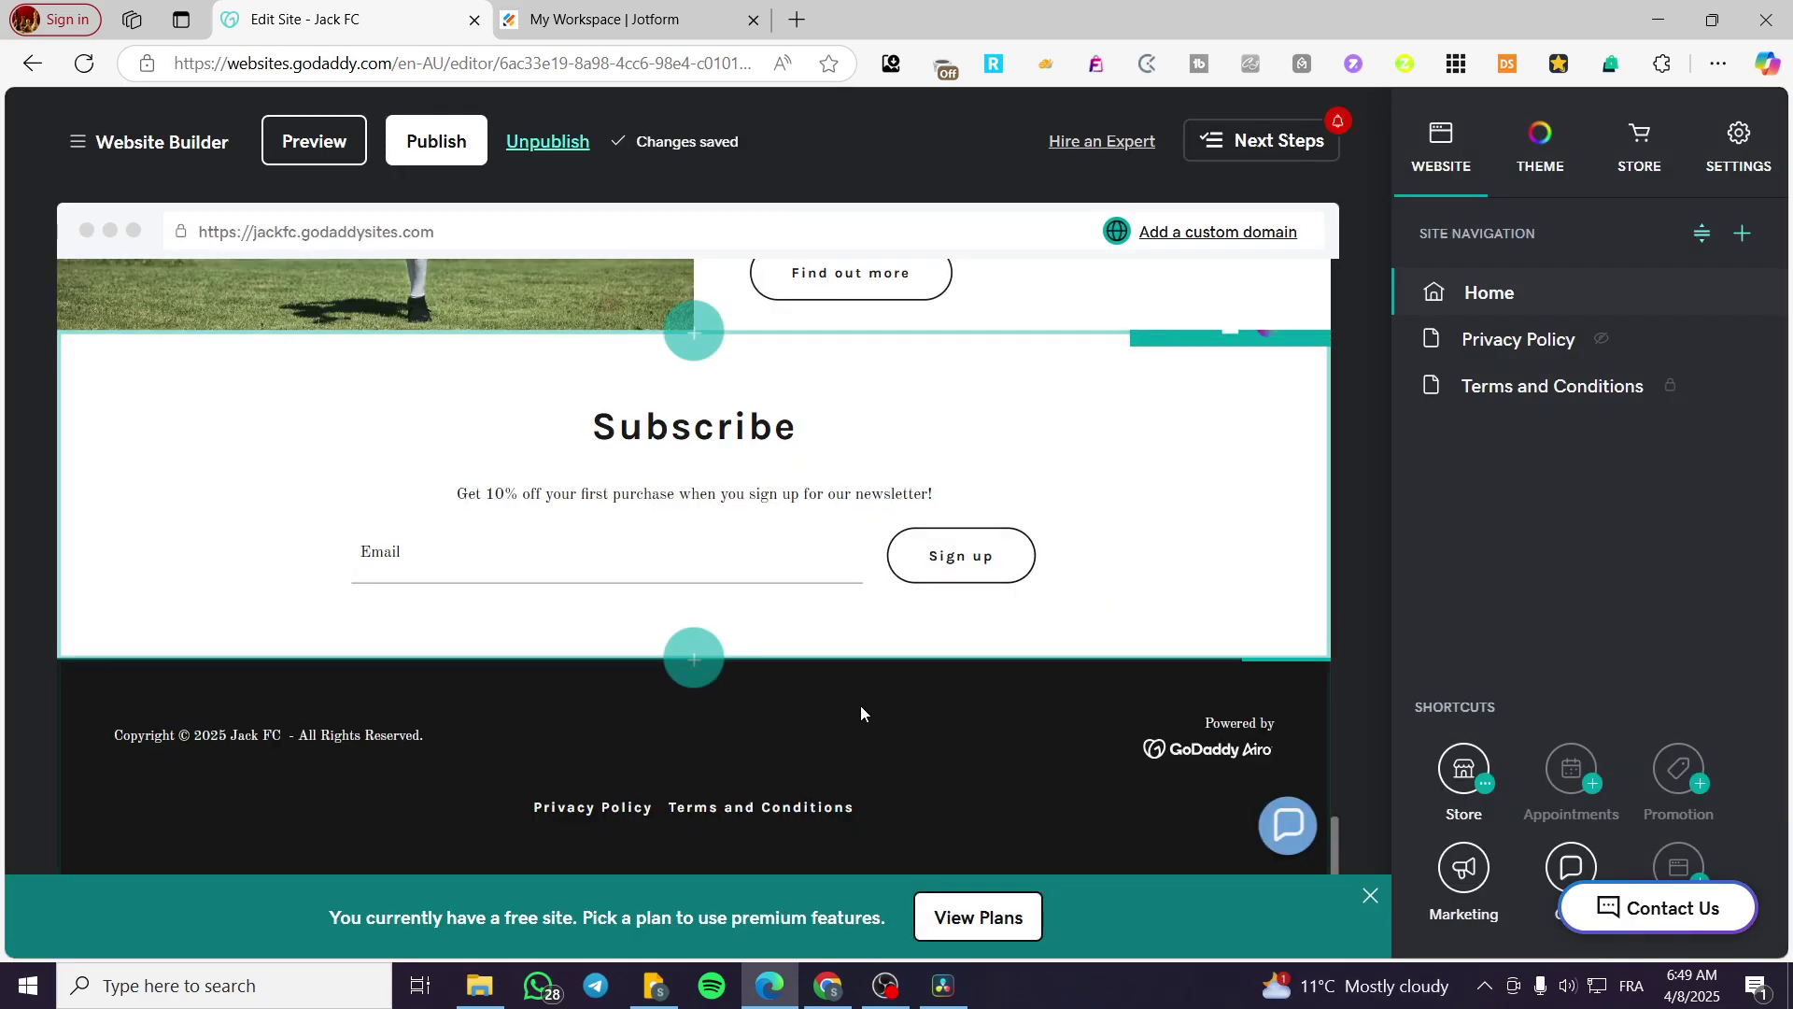
- Add the Contact > Contact Us layout 'Display contact info, form, map' to the page
{"action": "left_click", "coordinate": [695, 333]}
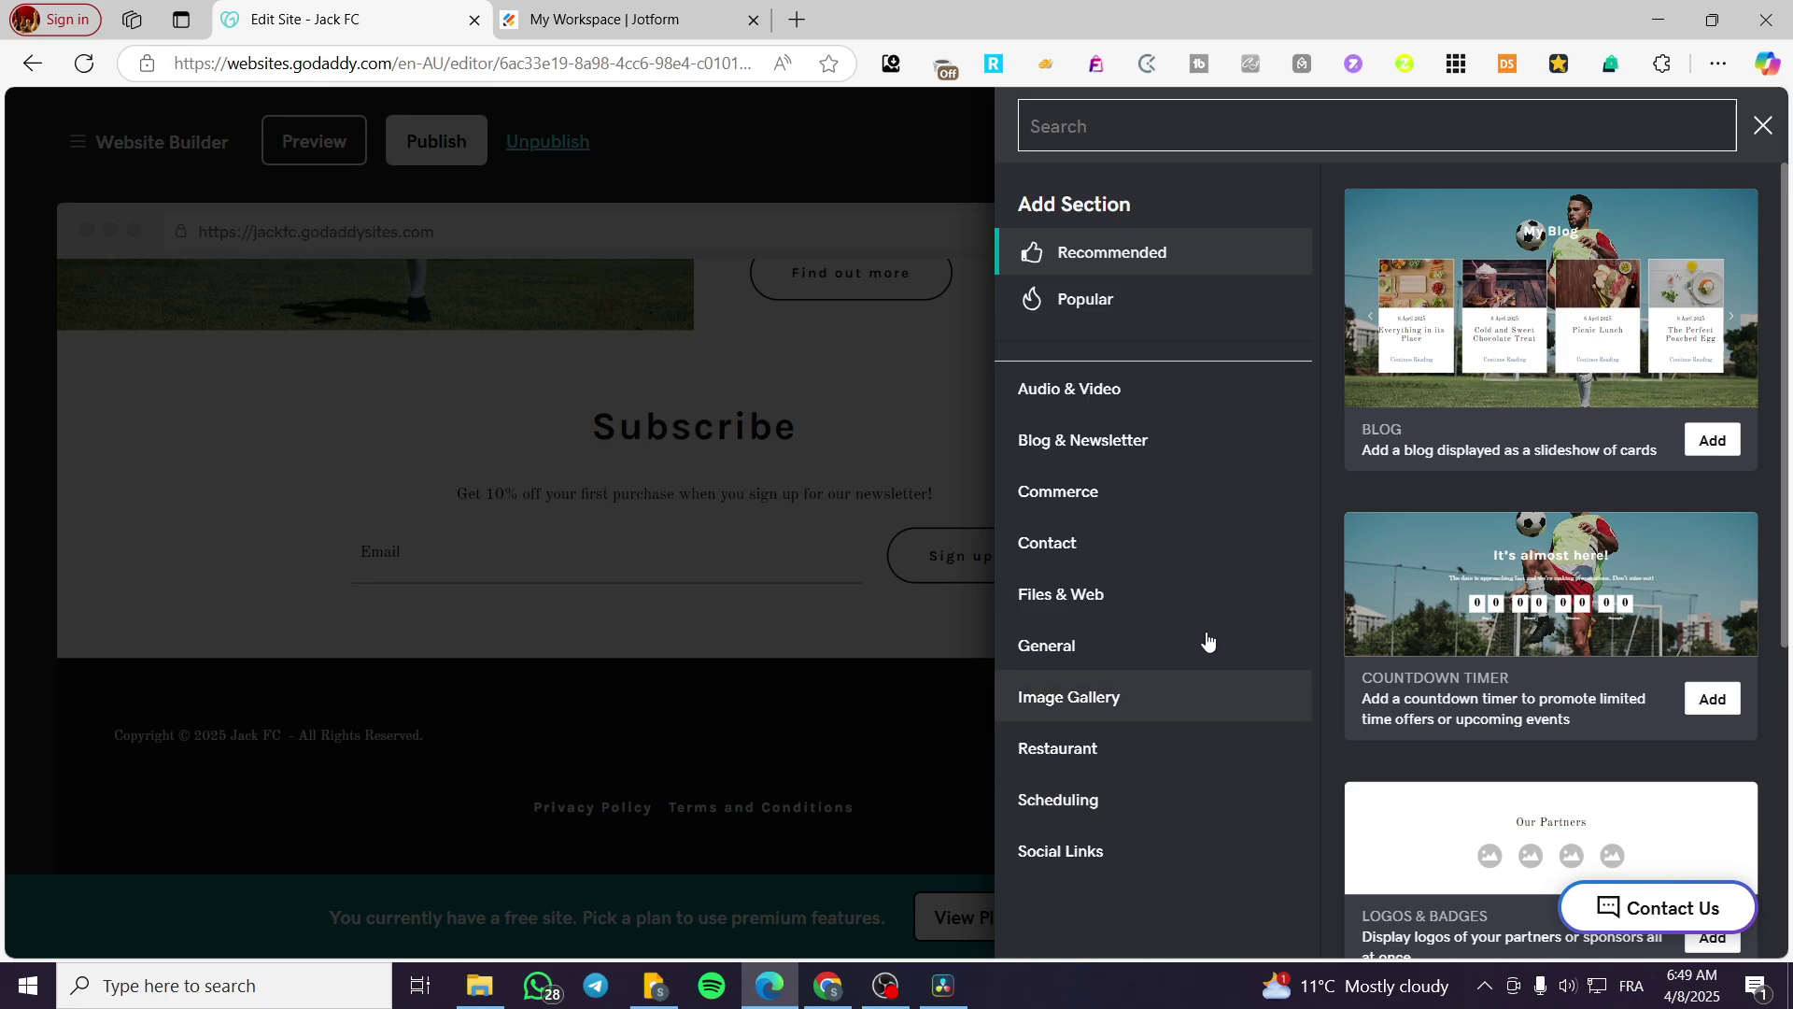
{"action": "left_click", "coordinate": [1081, 549]}
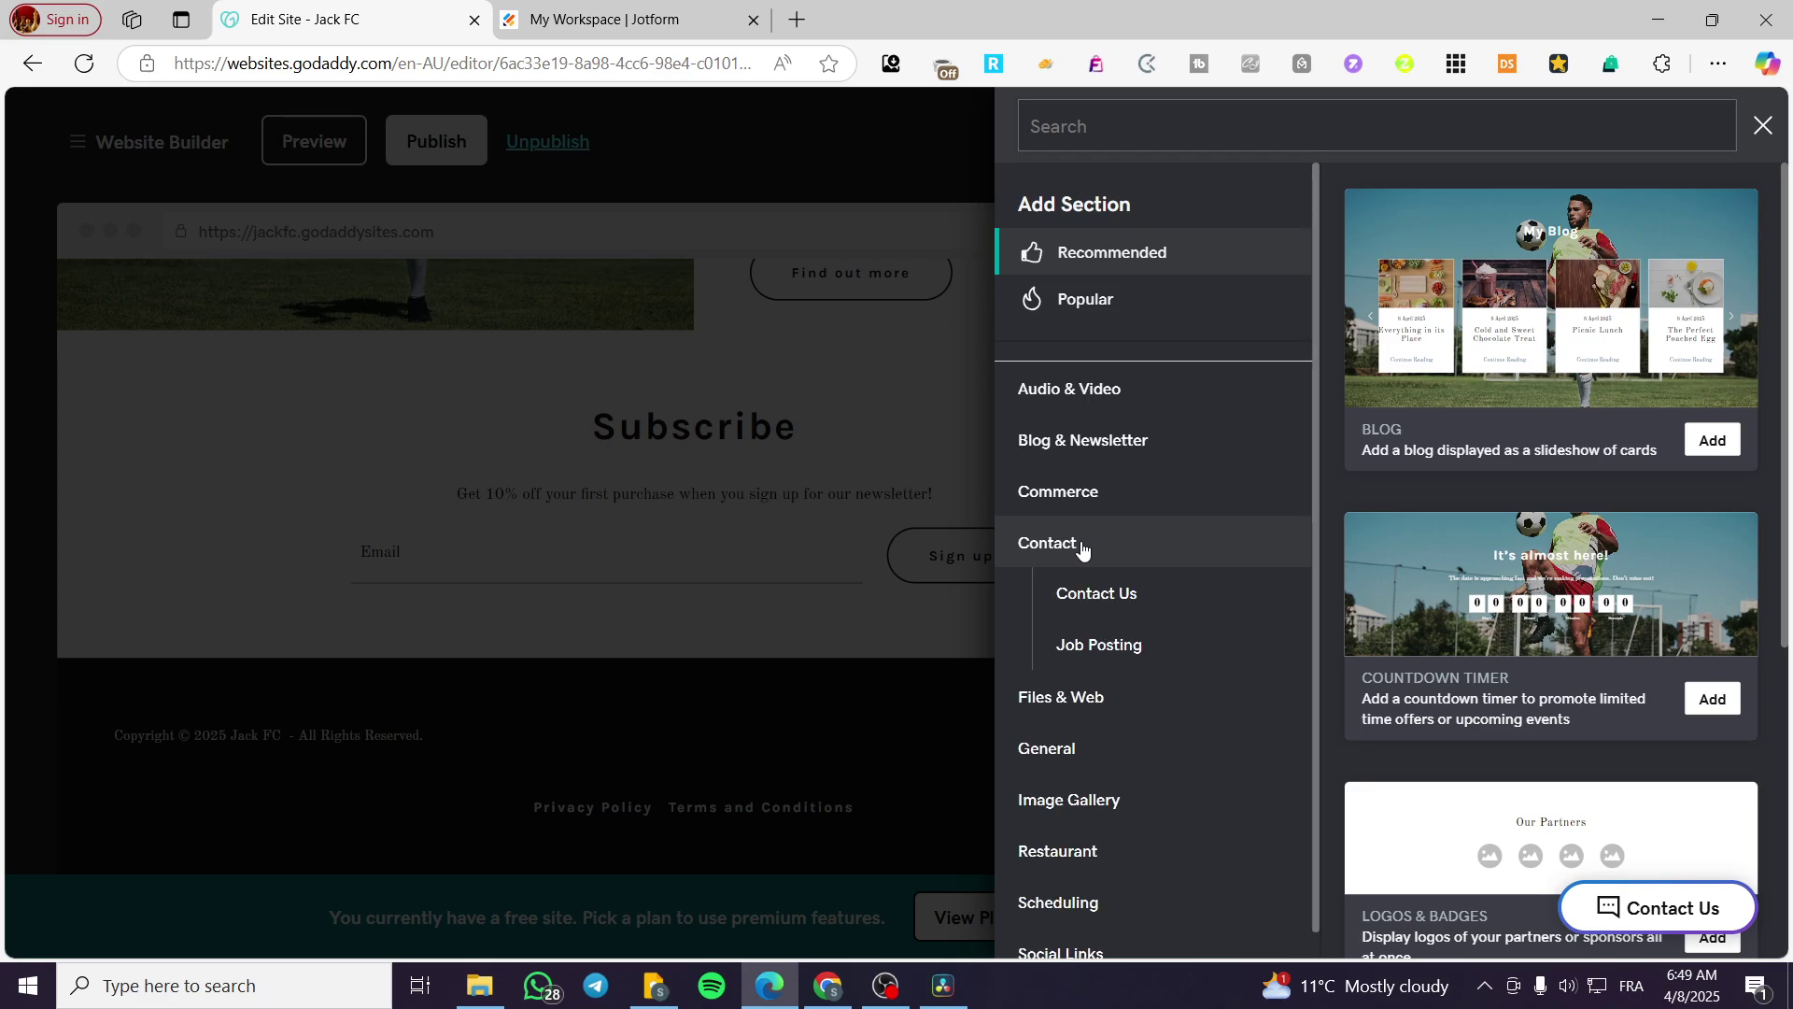
{"action": "left_click", "coordinate": [1103, 599]}
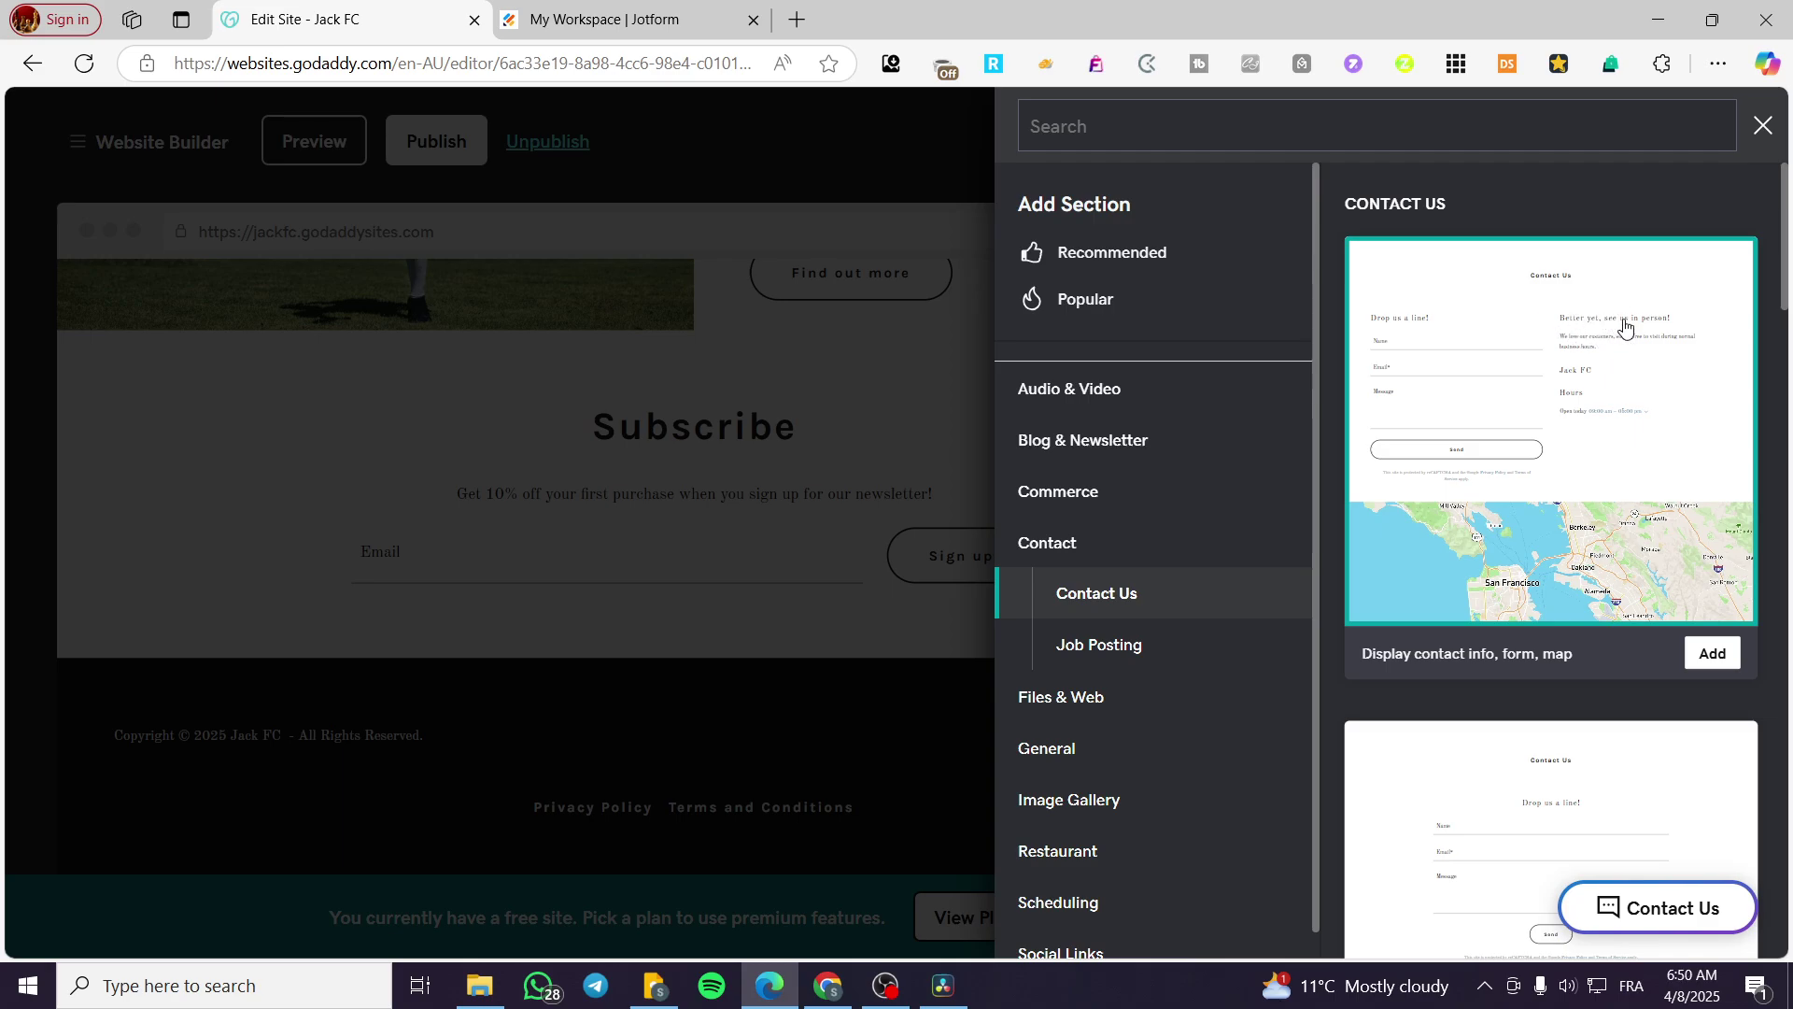
{"action": "scroll", "coordinate": [1624, 366], "scroll_direction": "down", "scroll_amount": 10}
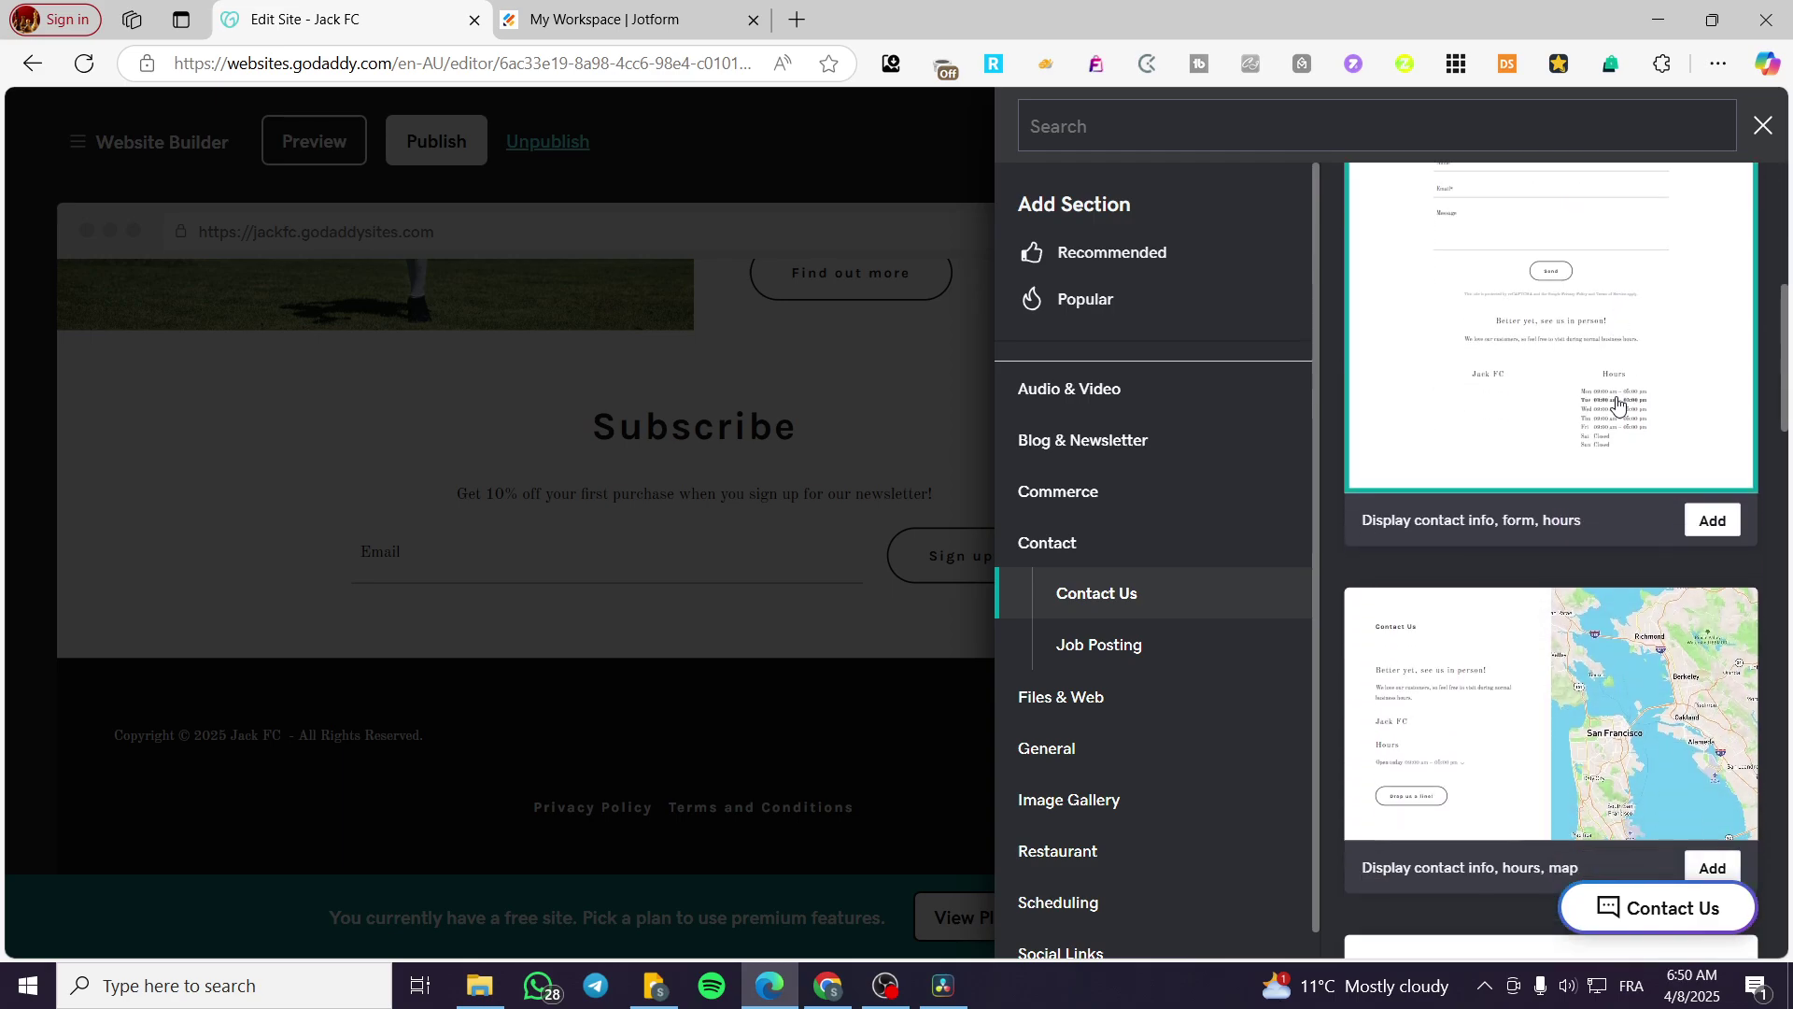
{"action": "scroll", "coordinate": [1655, 556], "scroll_direction": "down", "scroll_amount": 15}
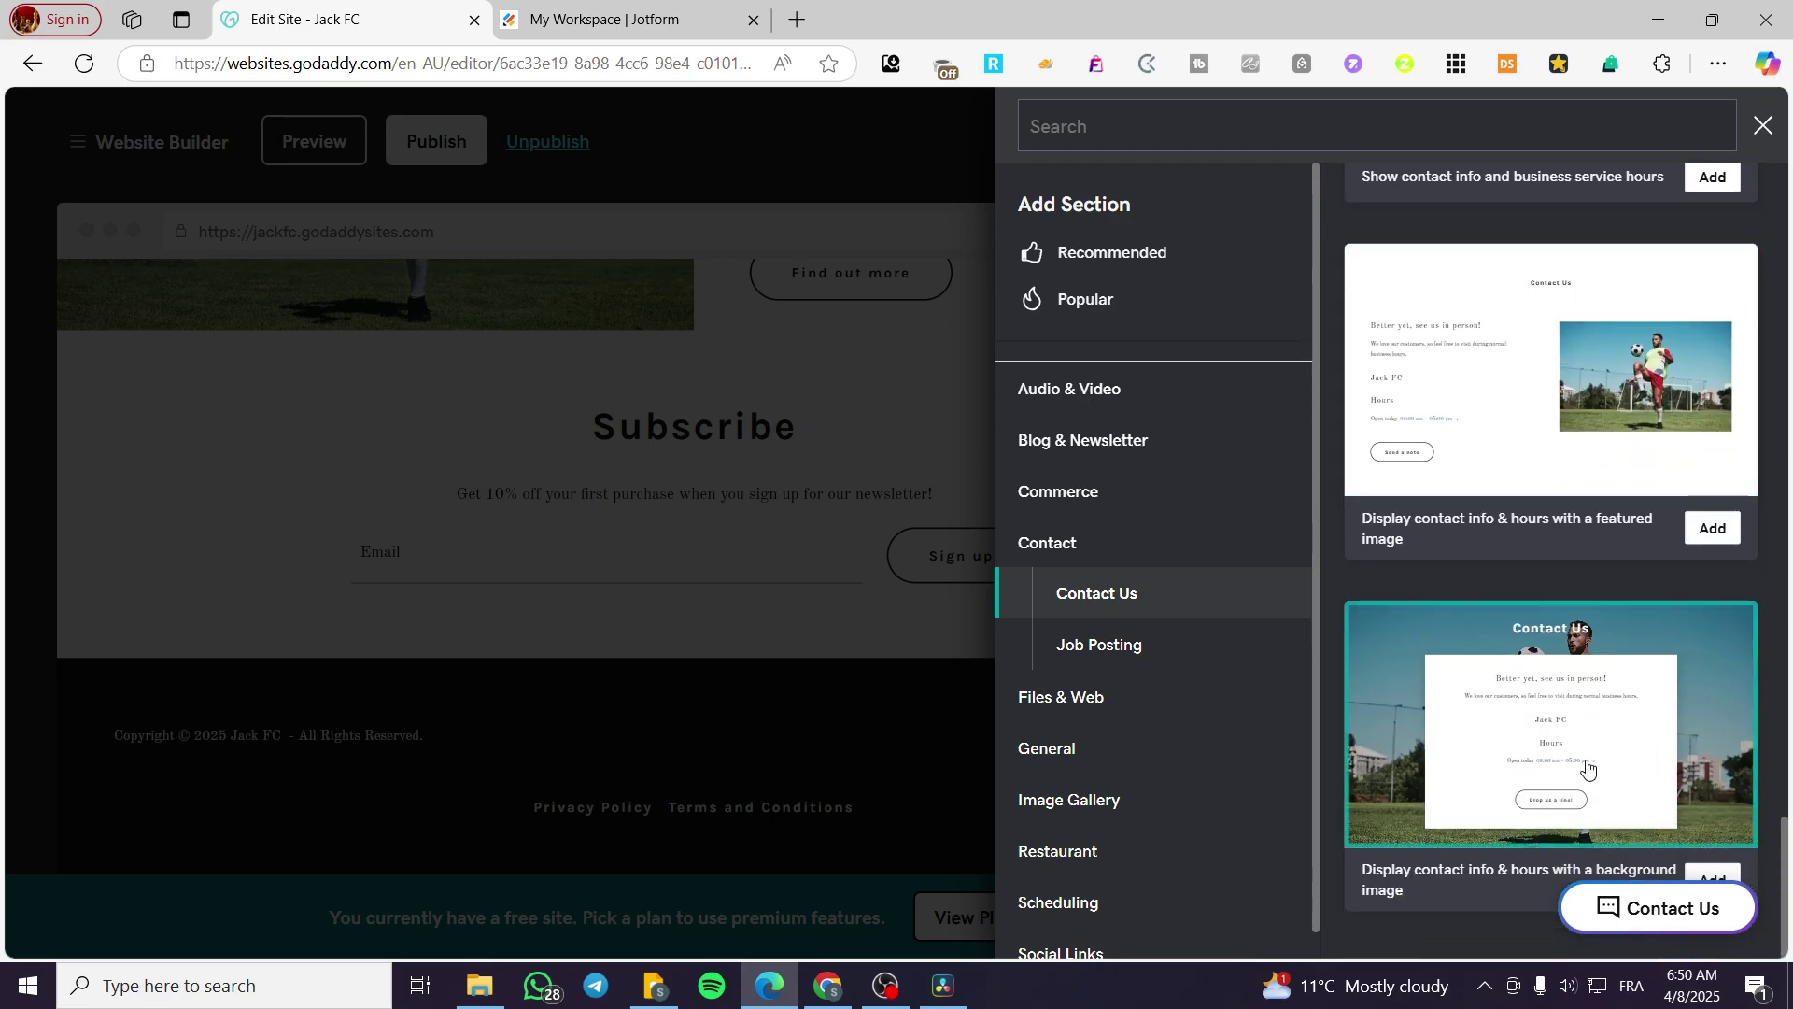
{"action": "scroll", "coordinate": [1587, 768], "scroll_direction": "up", "scroll_amount": 3}
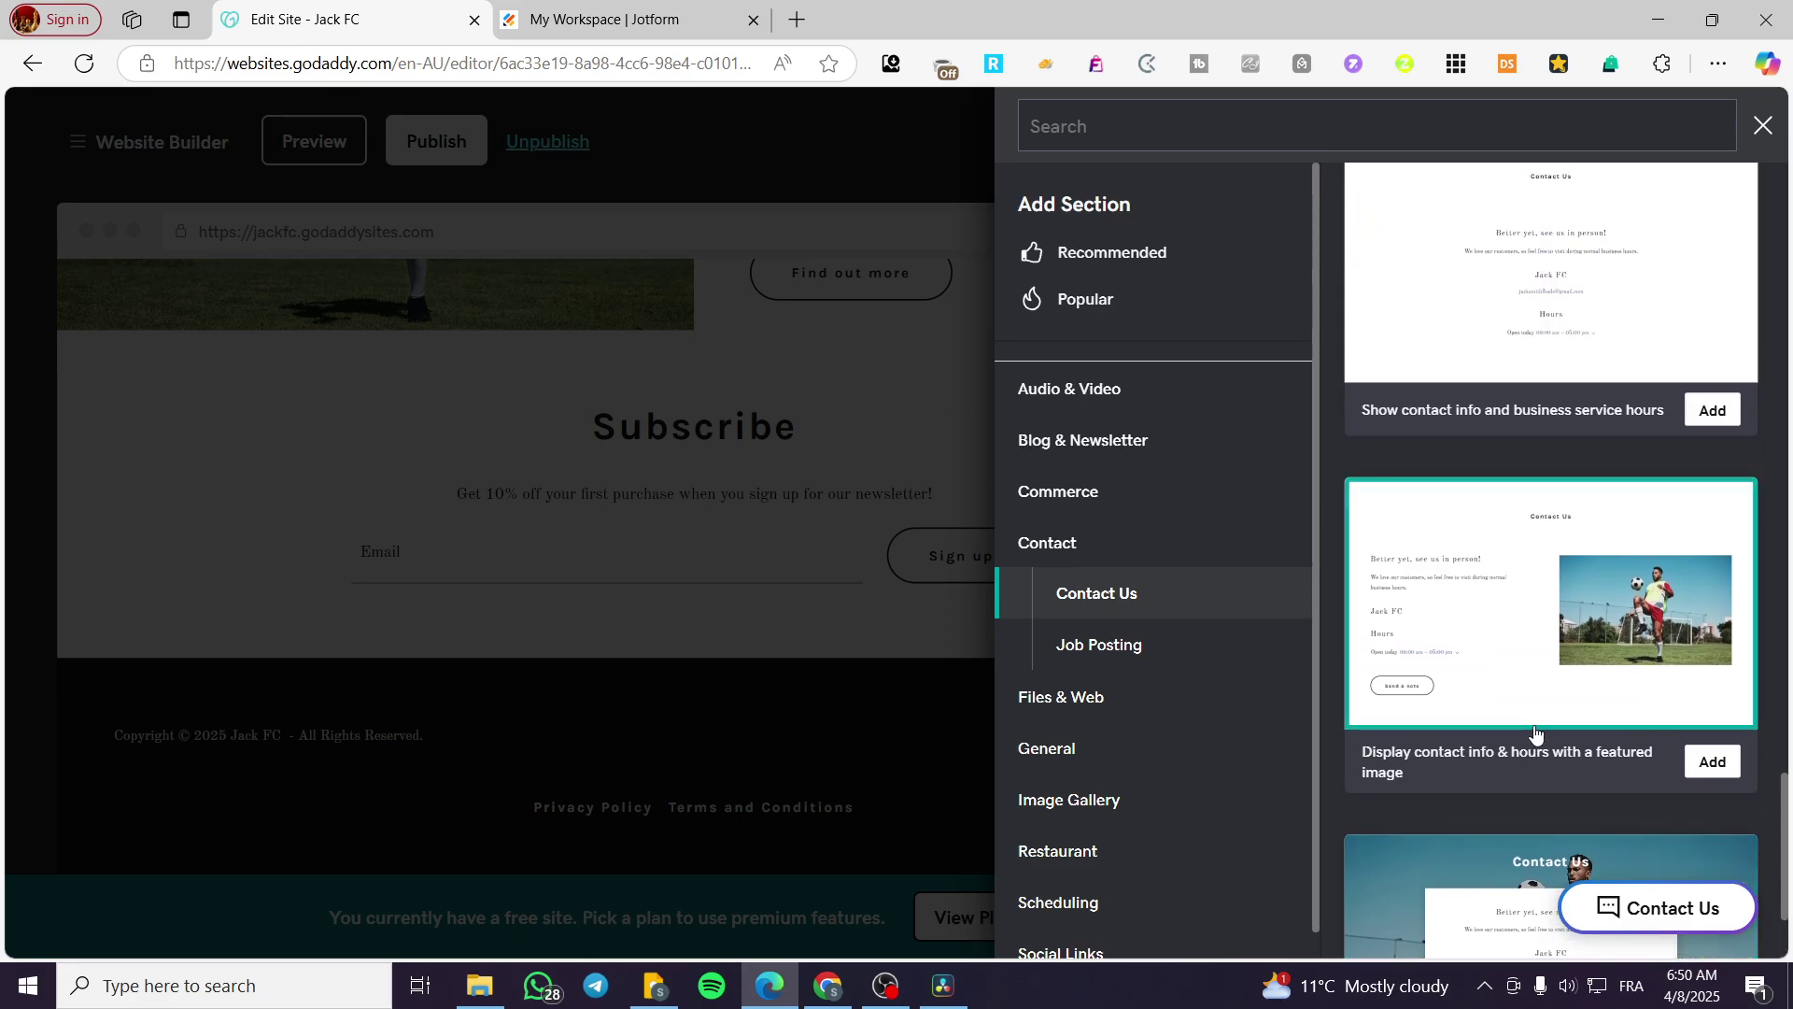
{"action": "scroll", "coordinate": [1535, 733], "scroll_direction": "up", "scroll_amount": 10}
{"action": "scroll", "coordinate": [1582, 745], "scroll_direction": "down", "scroll_amount": 4}
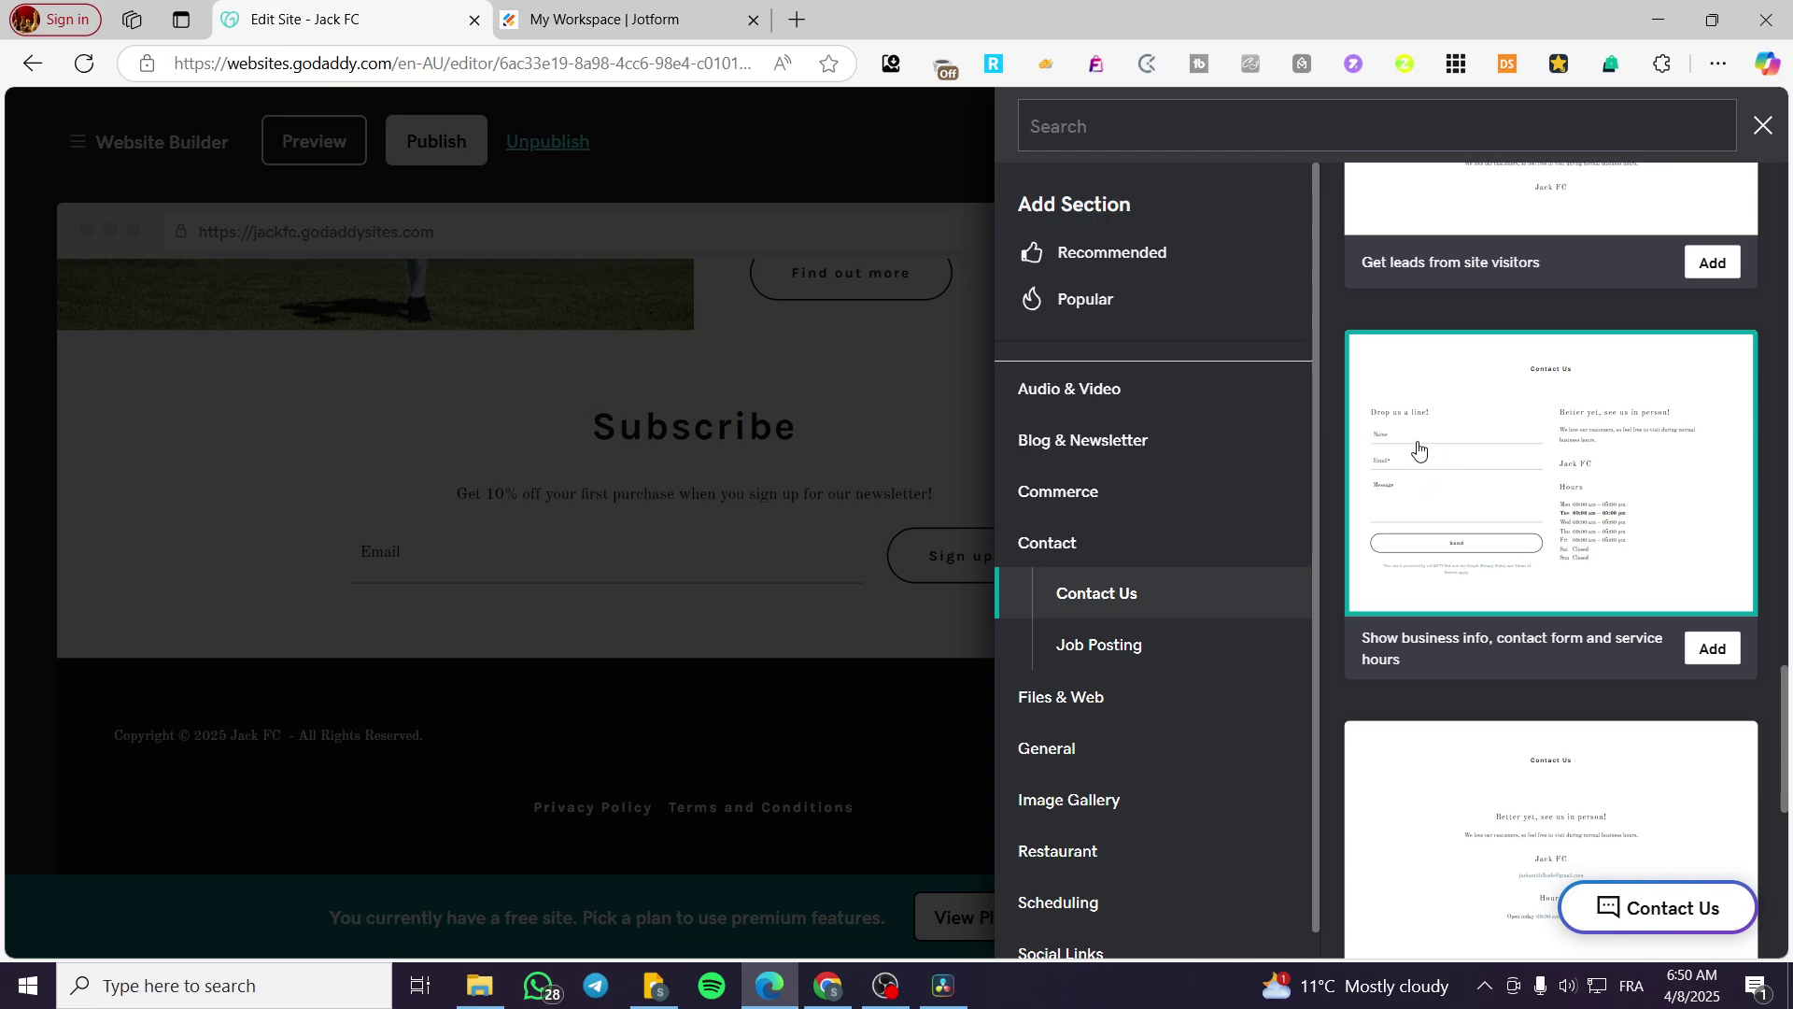
{"action": "scroll", "coordinate": [1589, 551], "scroll_direction": "up", "scroll_amount": 5}
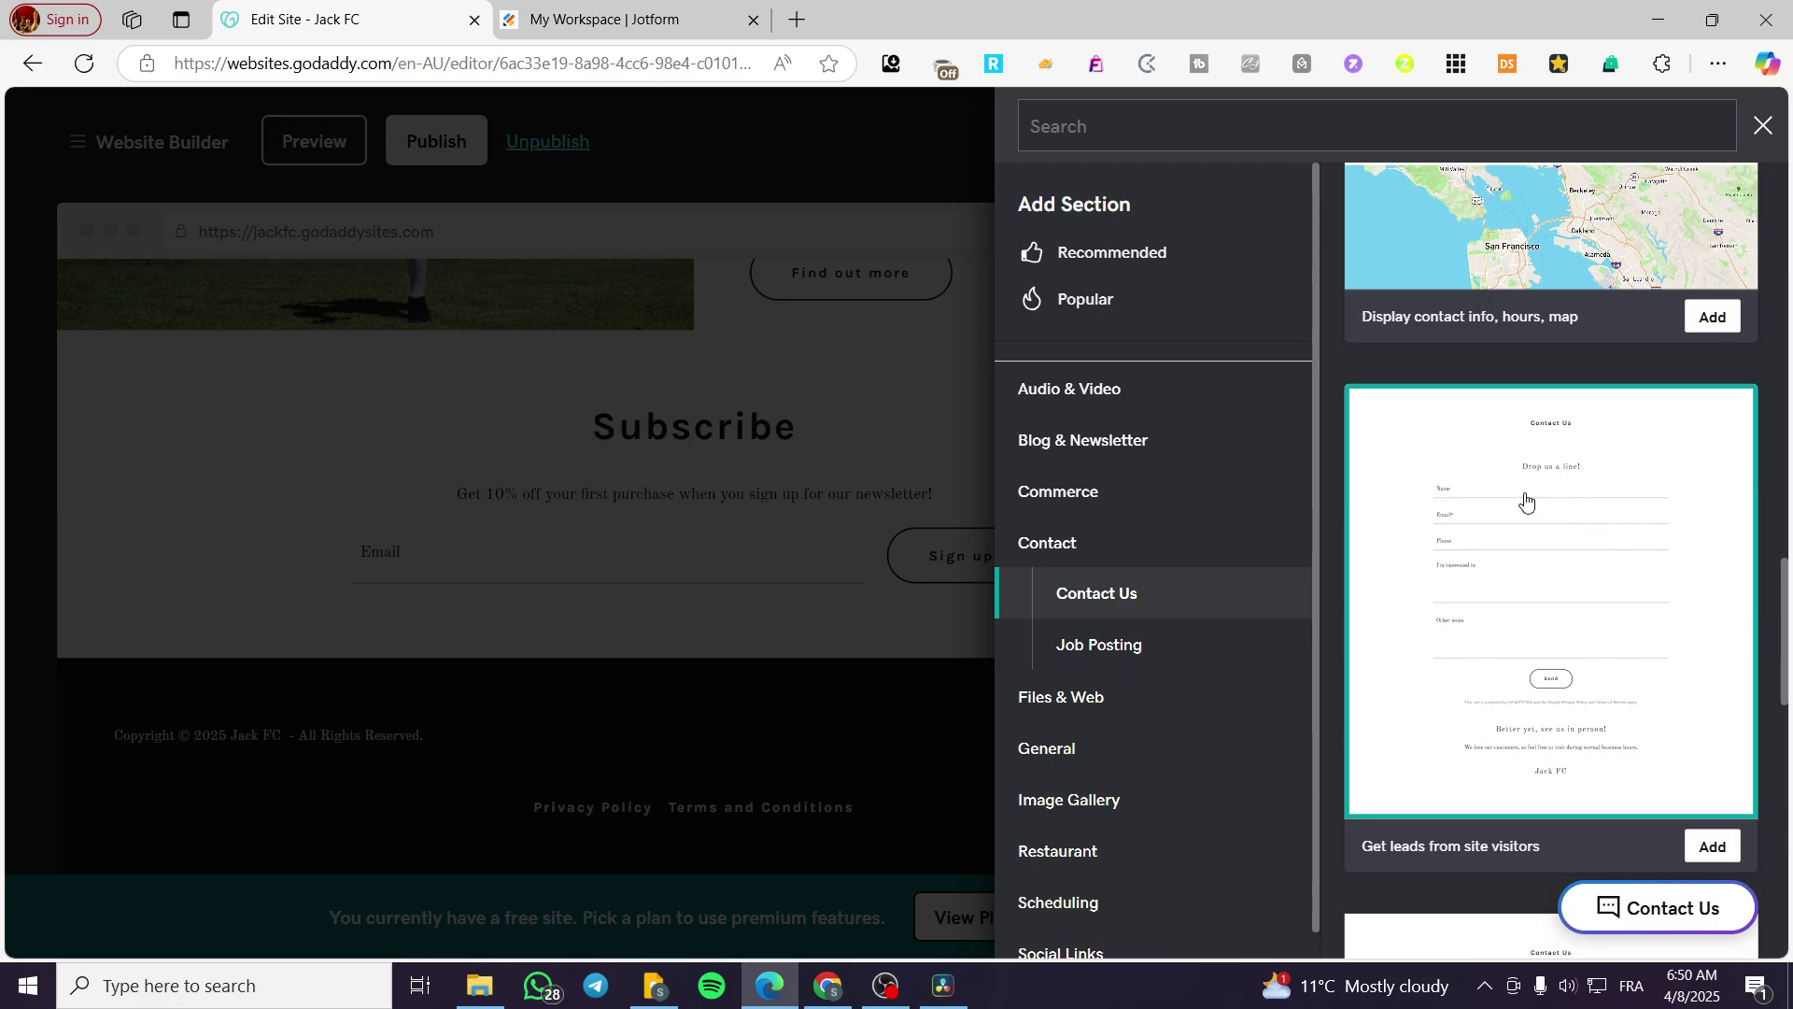
{"action": "scroll", "coordinate": [1551, 635], "scroll_direction": "up", "scroll_amount": 5}
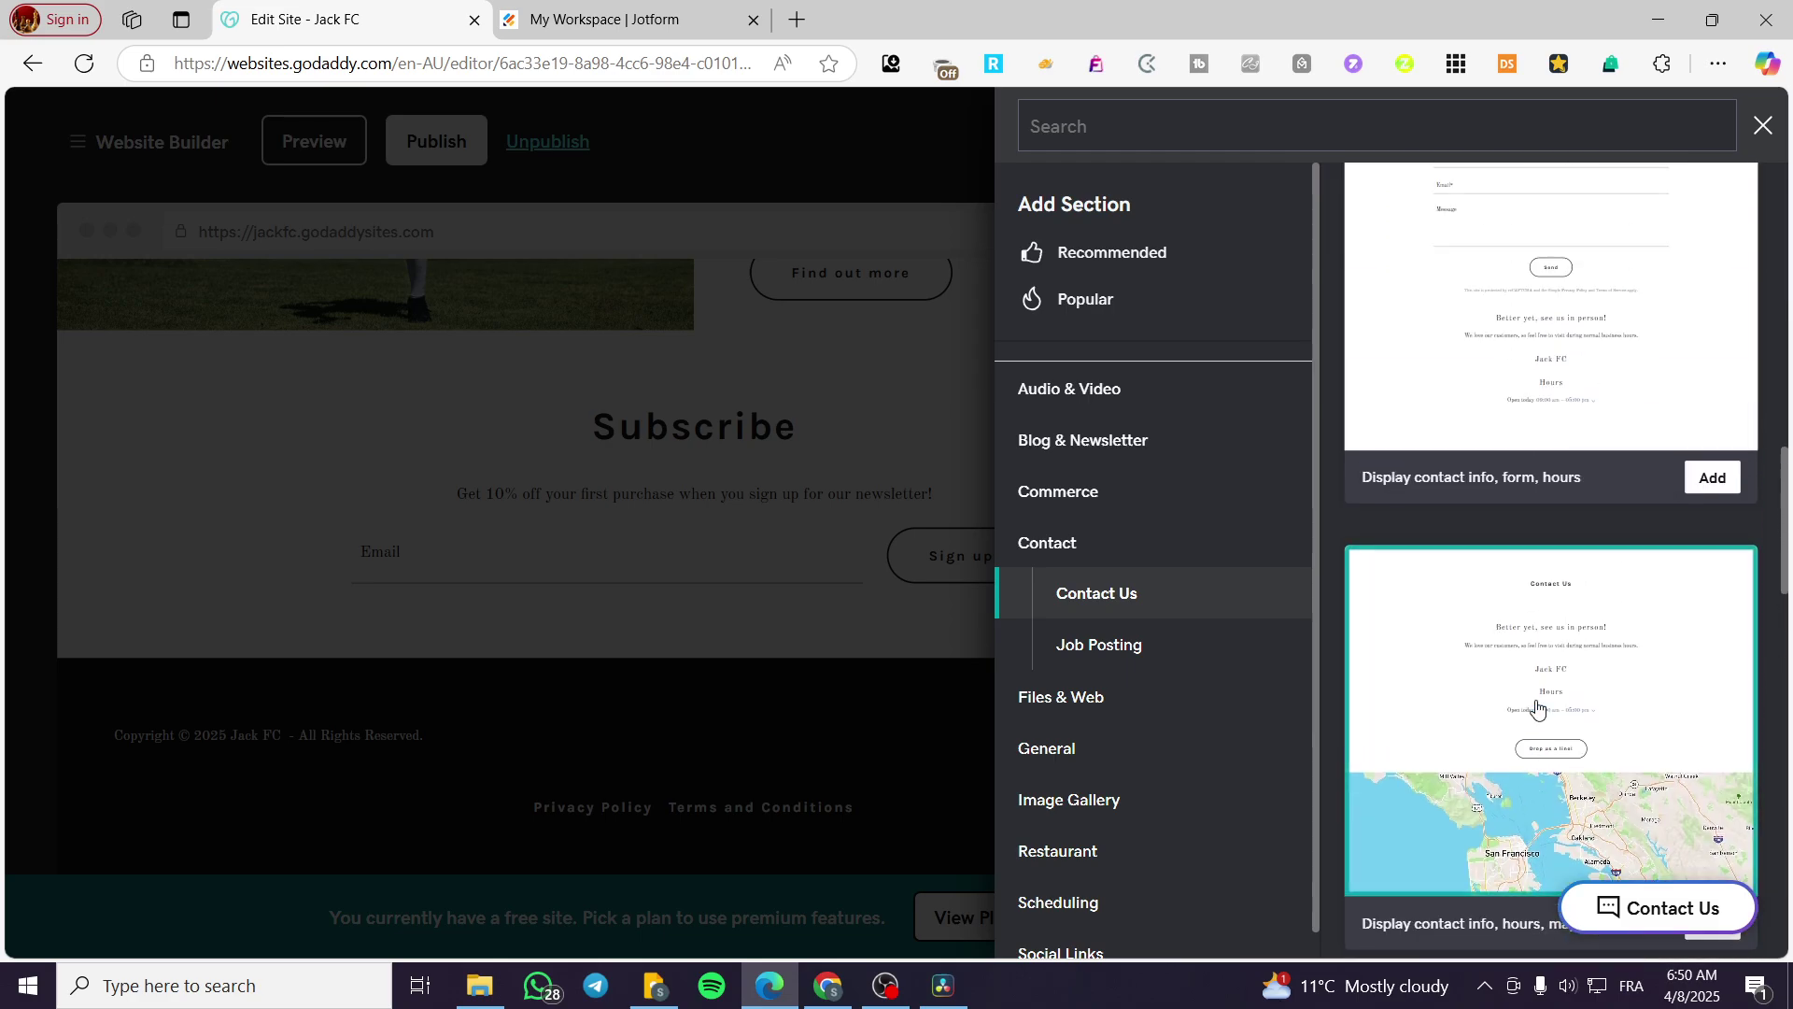
{"action": "scroll", "coordinate": [1565, 579], "scroll_direction": "down", "scroll_amount": 2}
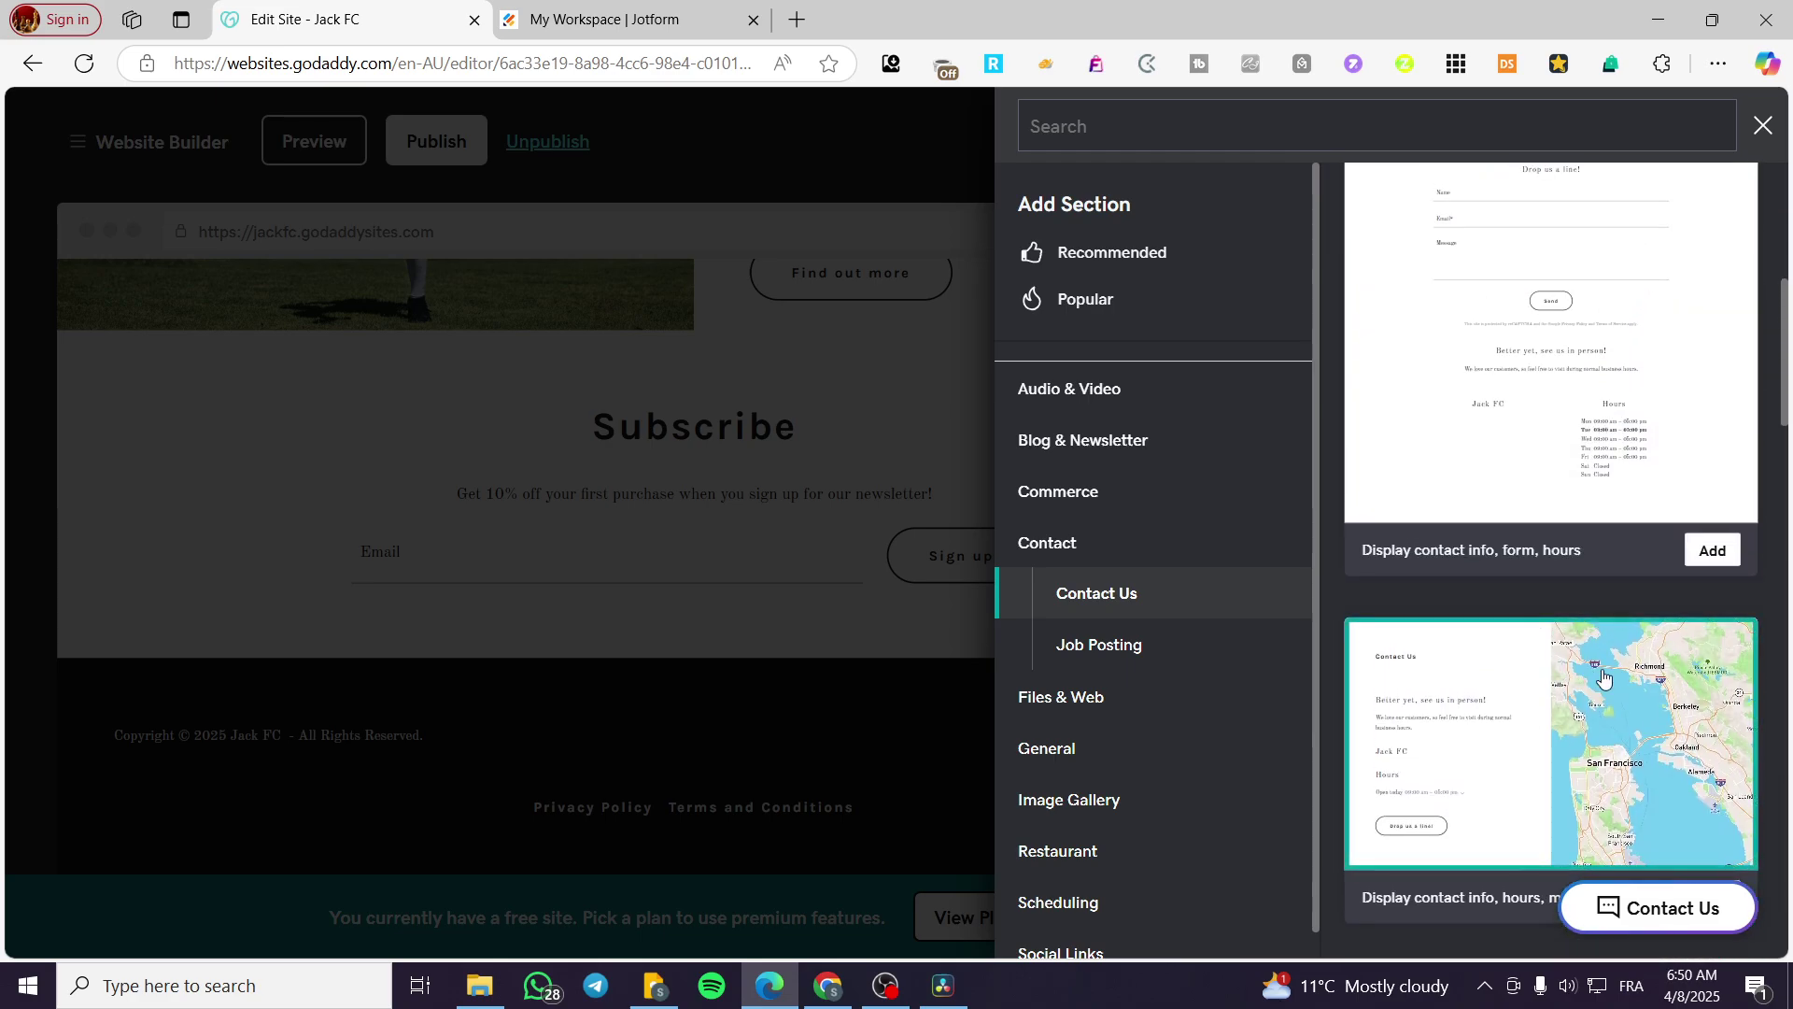
{"action": "scroll", "coordinate": [1567, 635], "scroll_direction": "down", "scroll_amount": 5}
{"action": "scroll", "coordinate": [1568, 634], "scroll_direction": "up", "scroll_amount": 4}
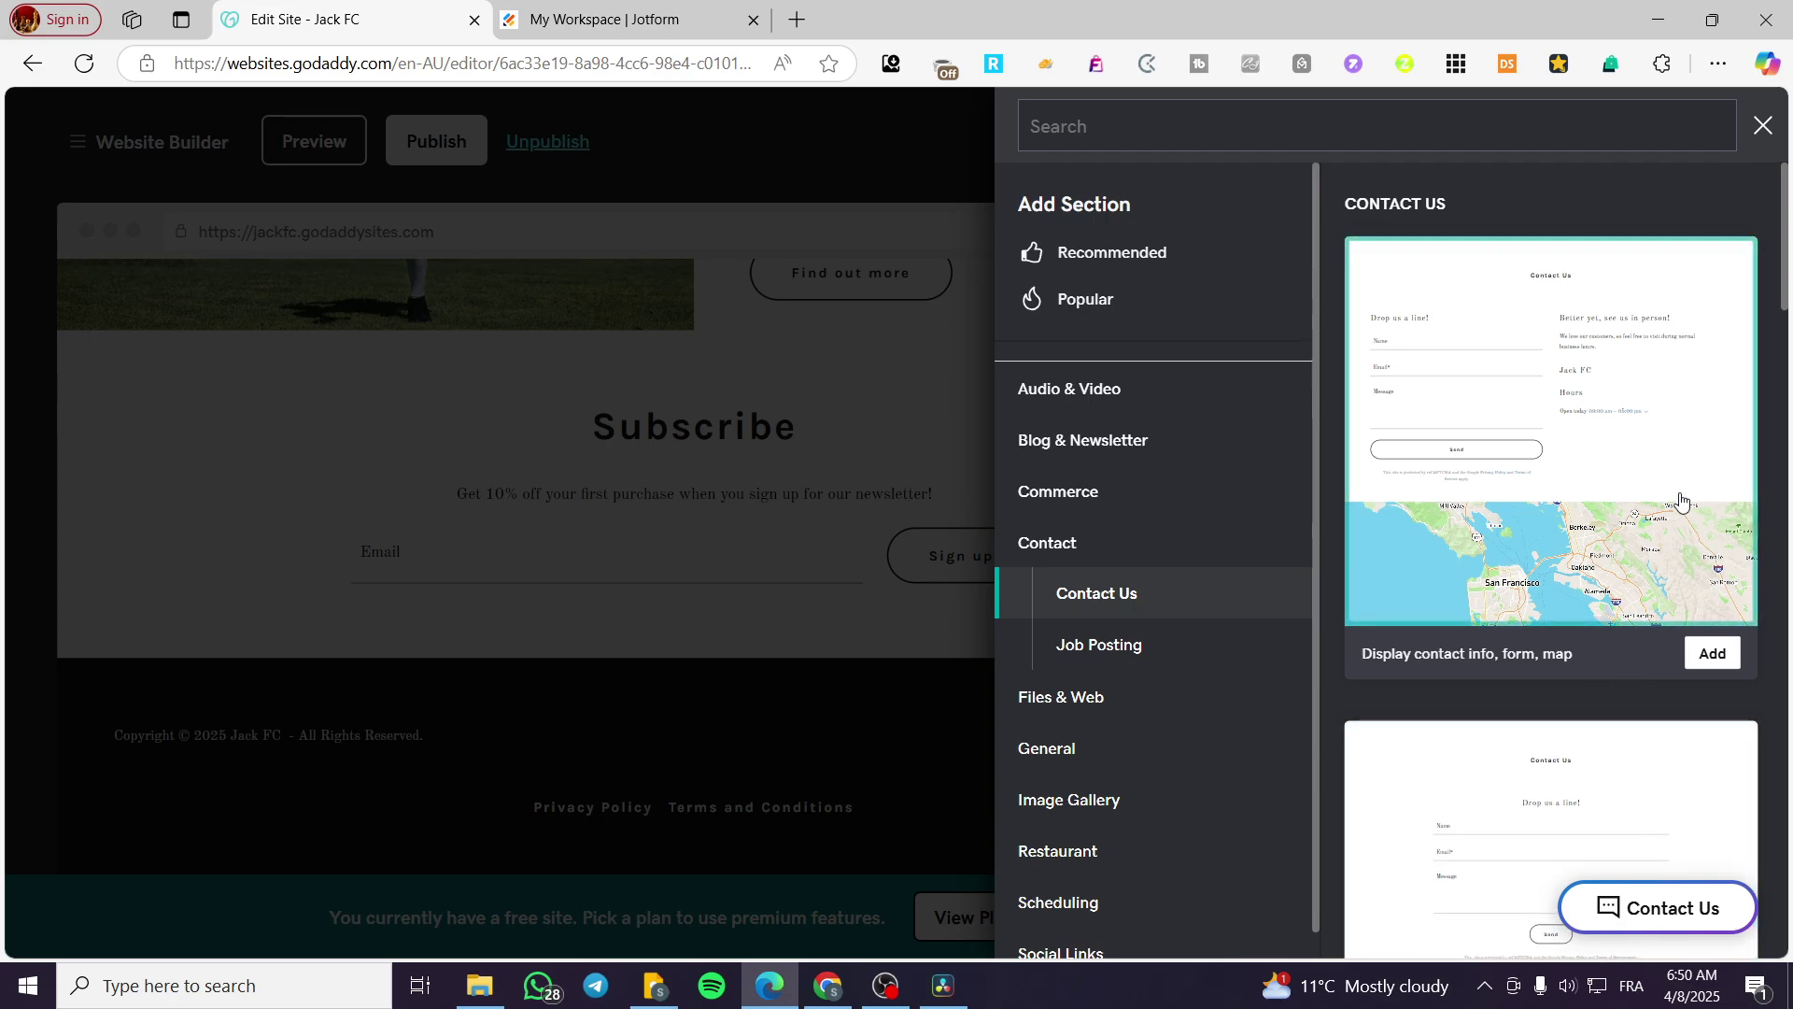
{"action": "left_click", "coordinate": [1675, 386]}
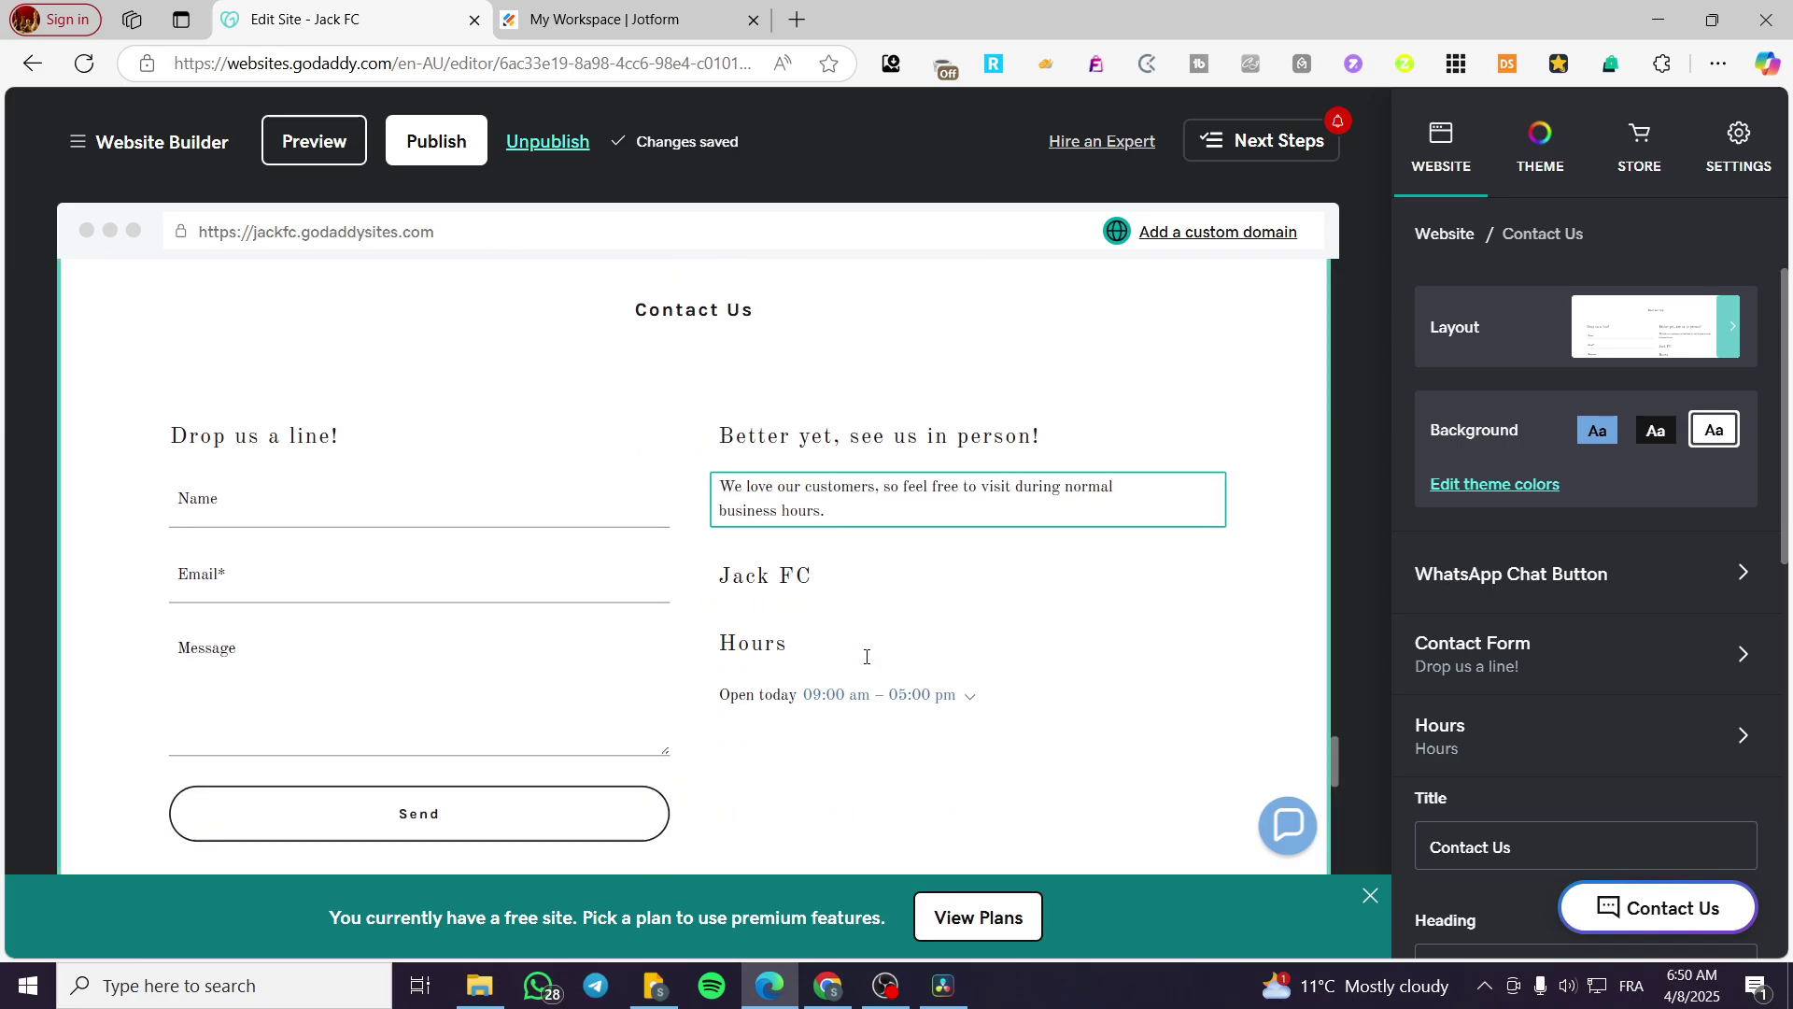
- Review the new section's map and Subscribe area and select the Address field for the map
{"action": "scroll", "coordinate": [838, 647], "scroll_direction": "down", "scroll_amount": 4}
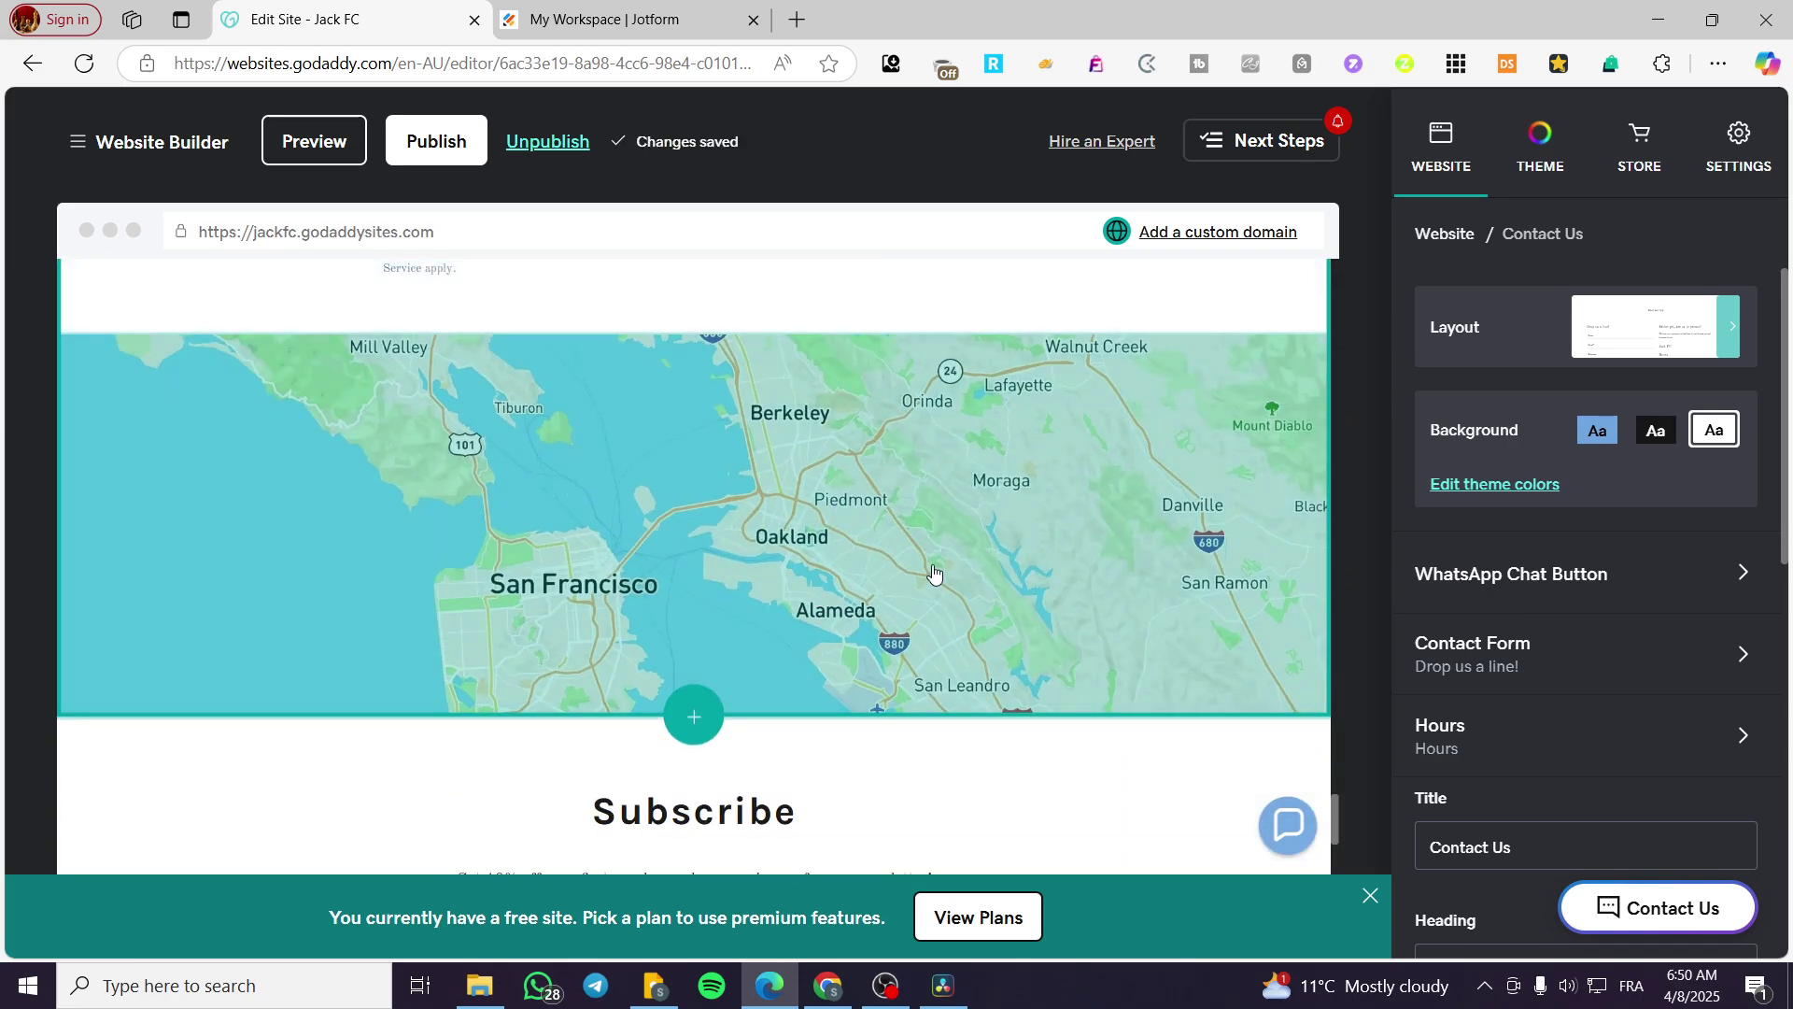
{"action": "left_click", "coordinate": [990, 574]}
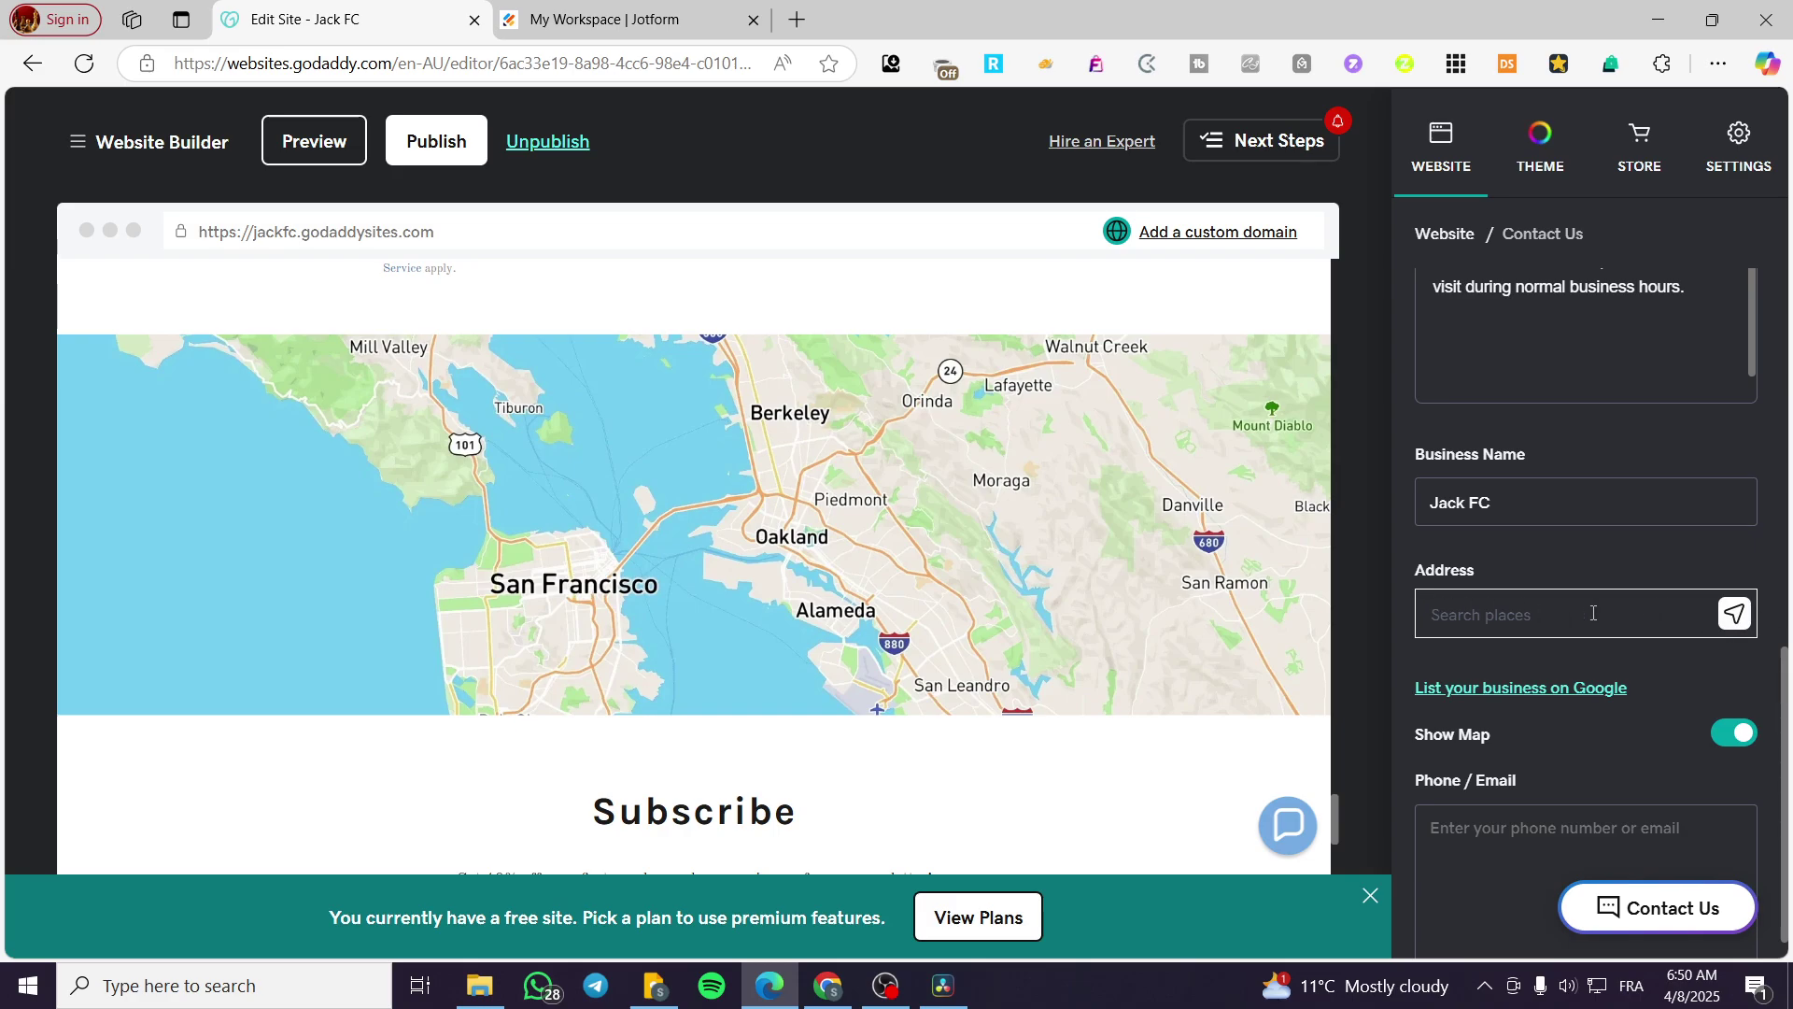
{"action": "scroll", "coordinate": [855, 645], "scroll_direction": "up", "scroll_amount": 7}
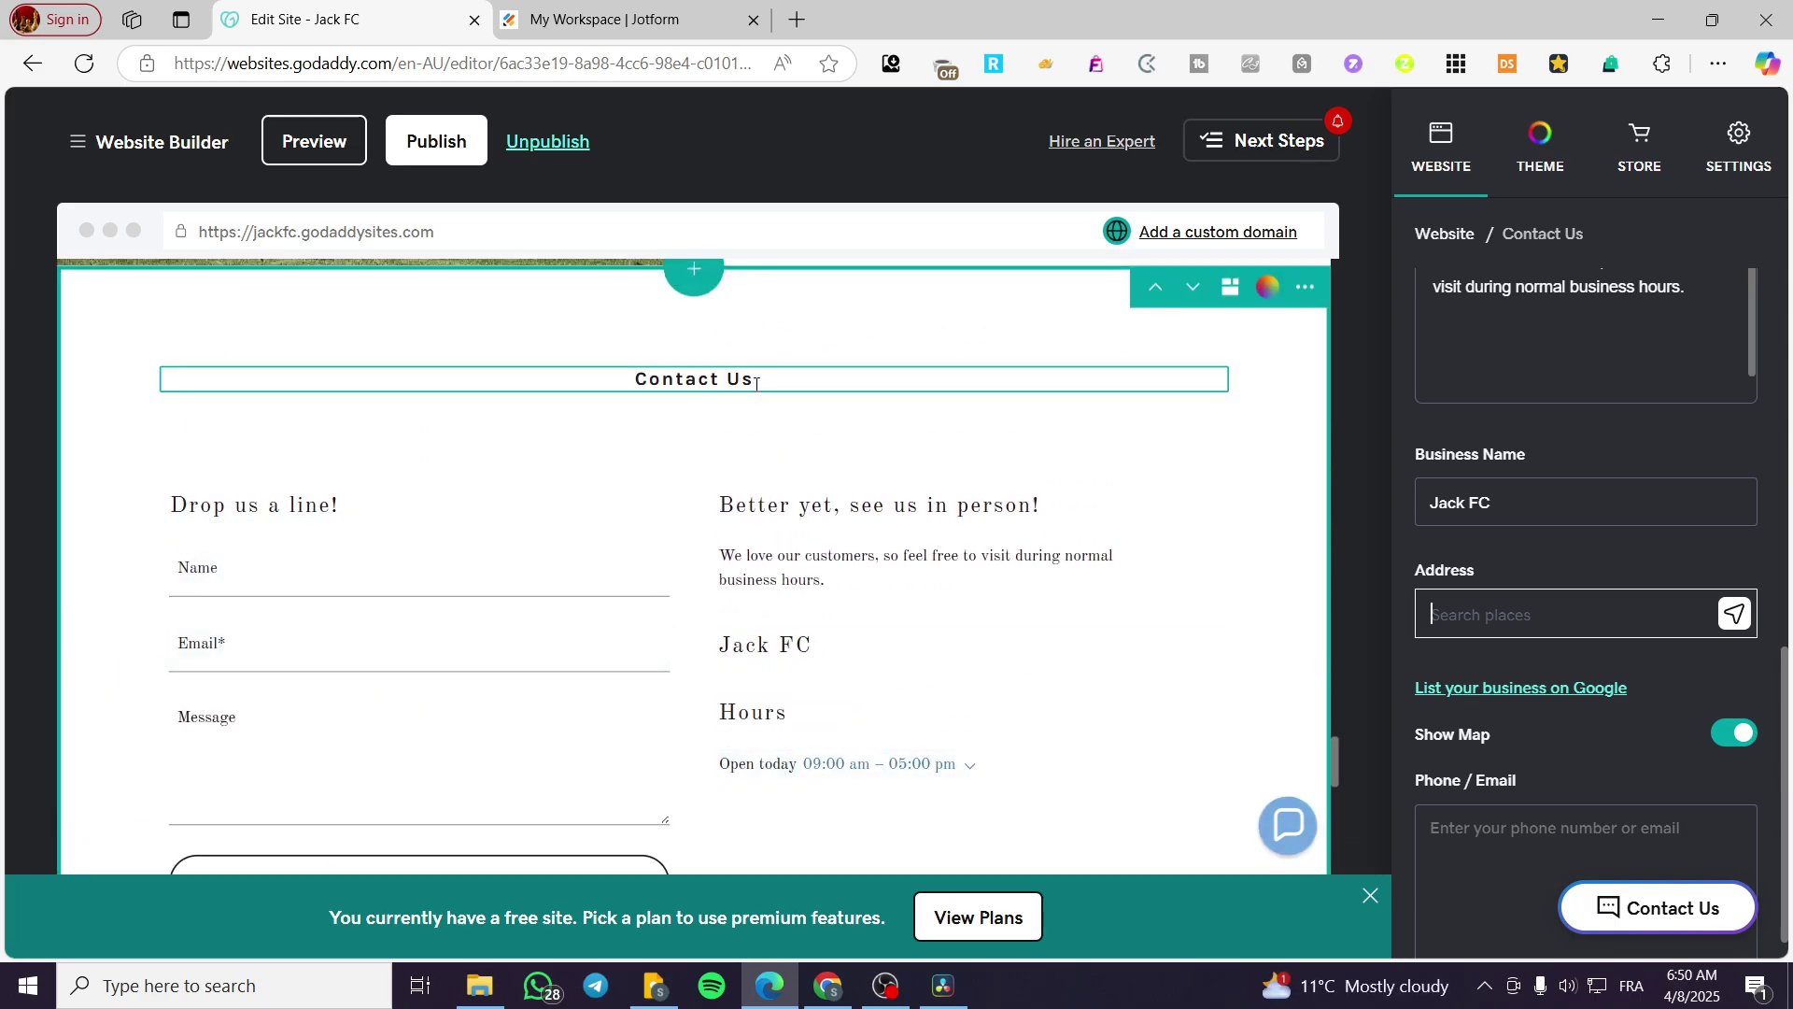
{"action": "scroll", "coordinate": [629, 424], "scroll_direction": "down", "scroll_amount": 1}
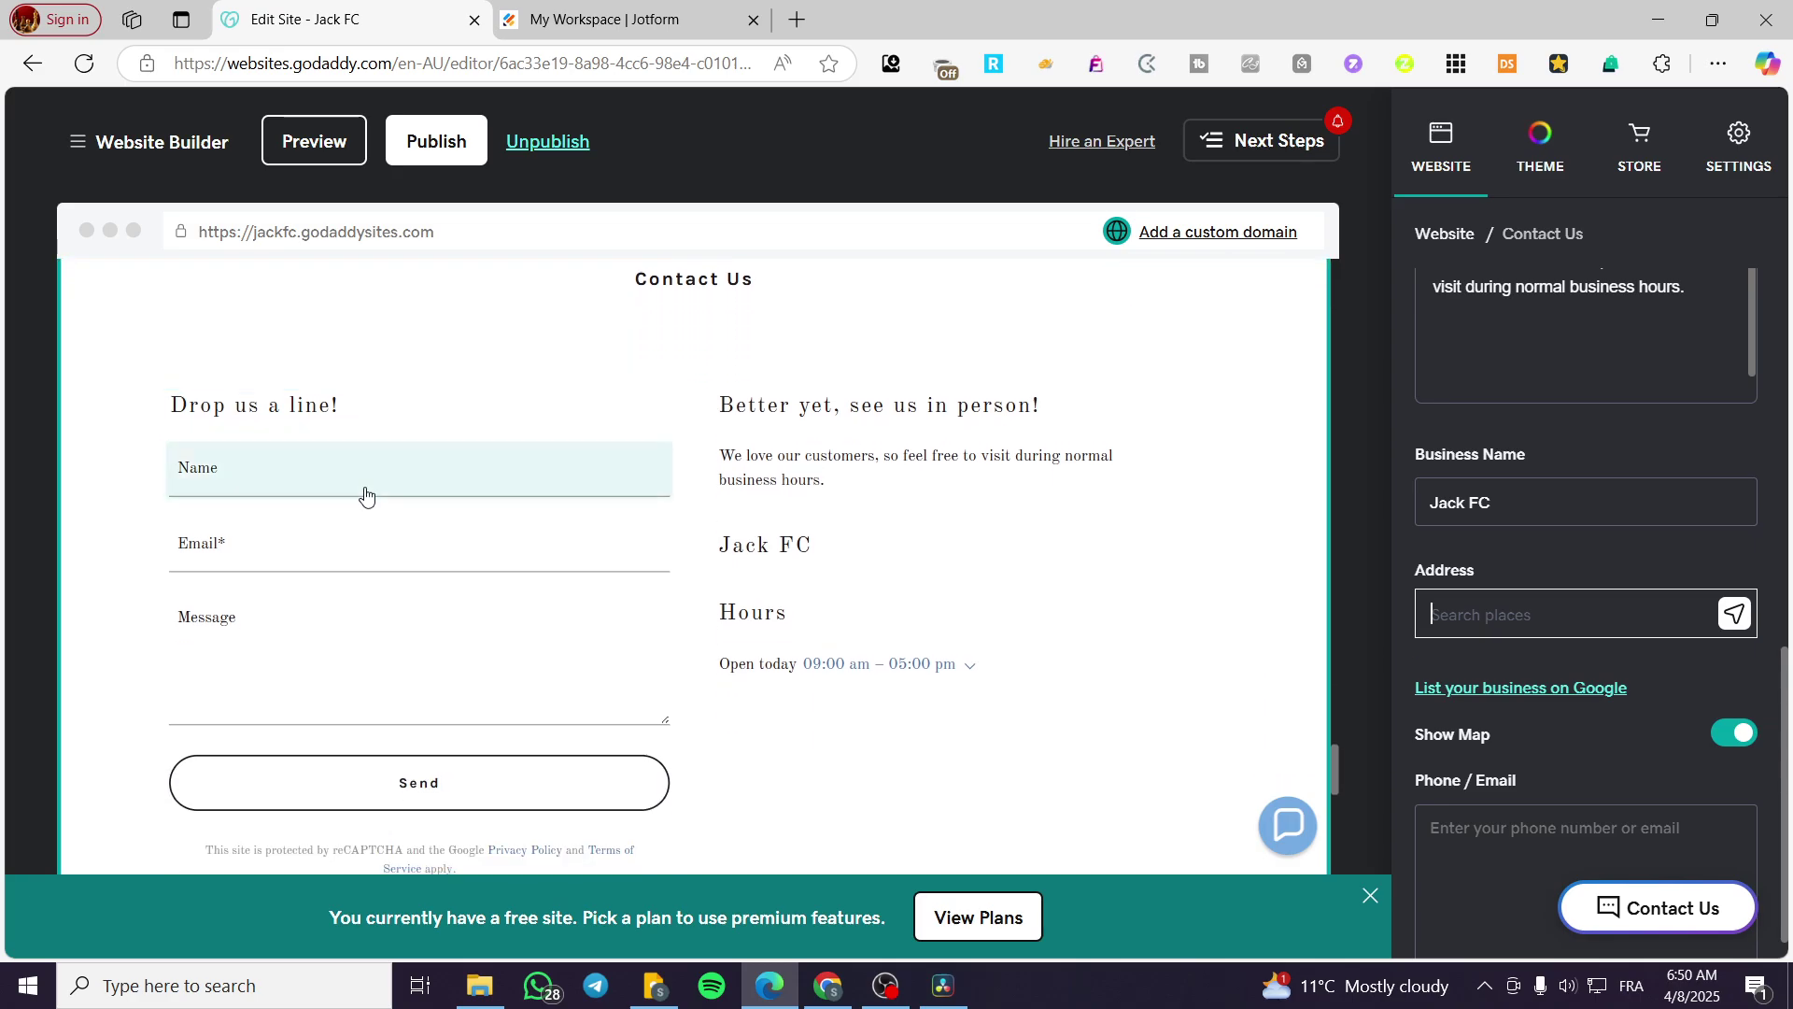
- Open the 'Drop us a line!' contact form settings and look at its Name field
{"action": "left_click", "coordinate": [233, 406]}
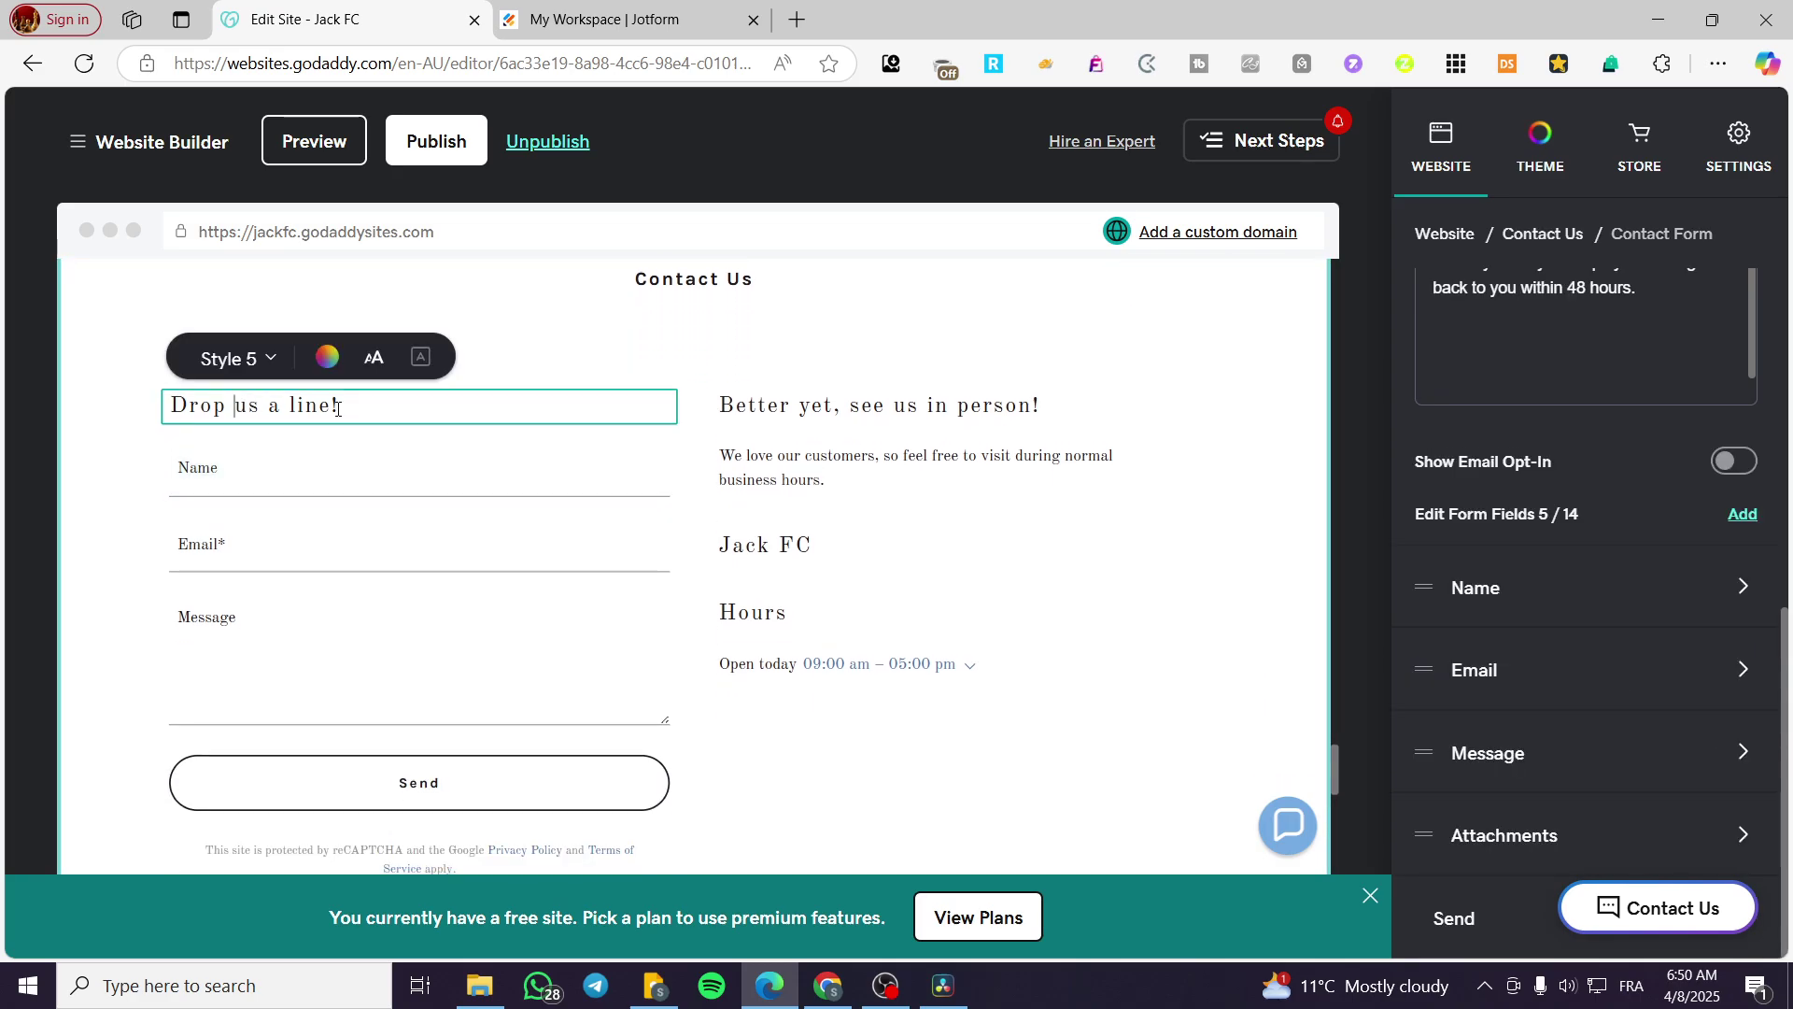
{"action": "left_click", "coordinate": [332, 483]}
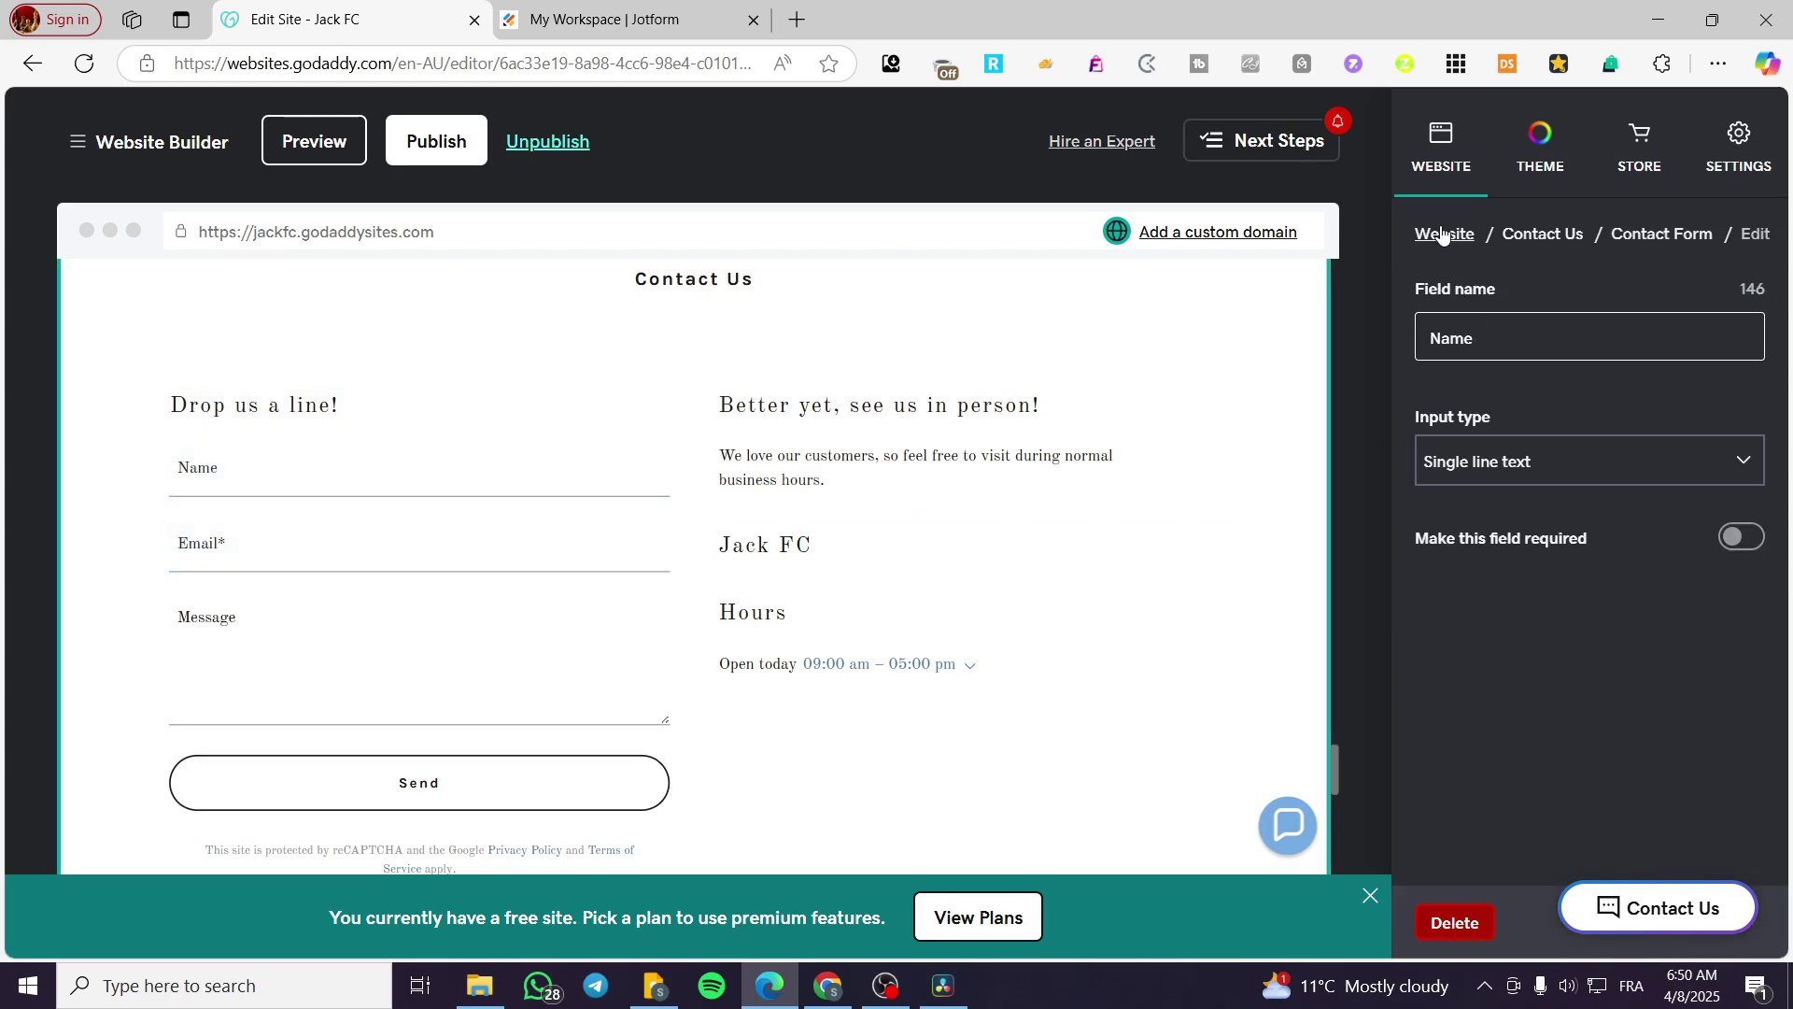
{"action": "left_click", "coordinate": [1685, 236]}
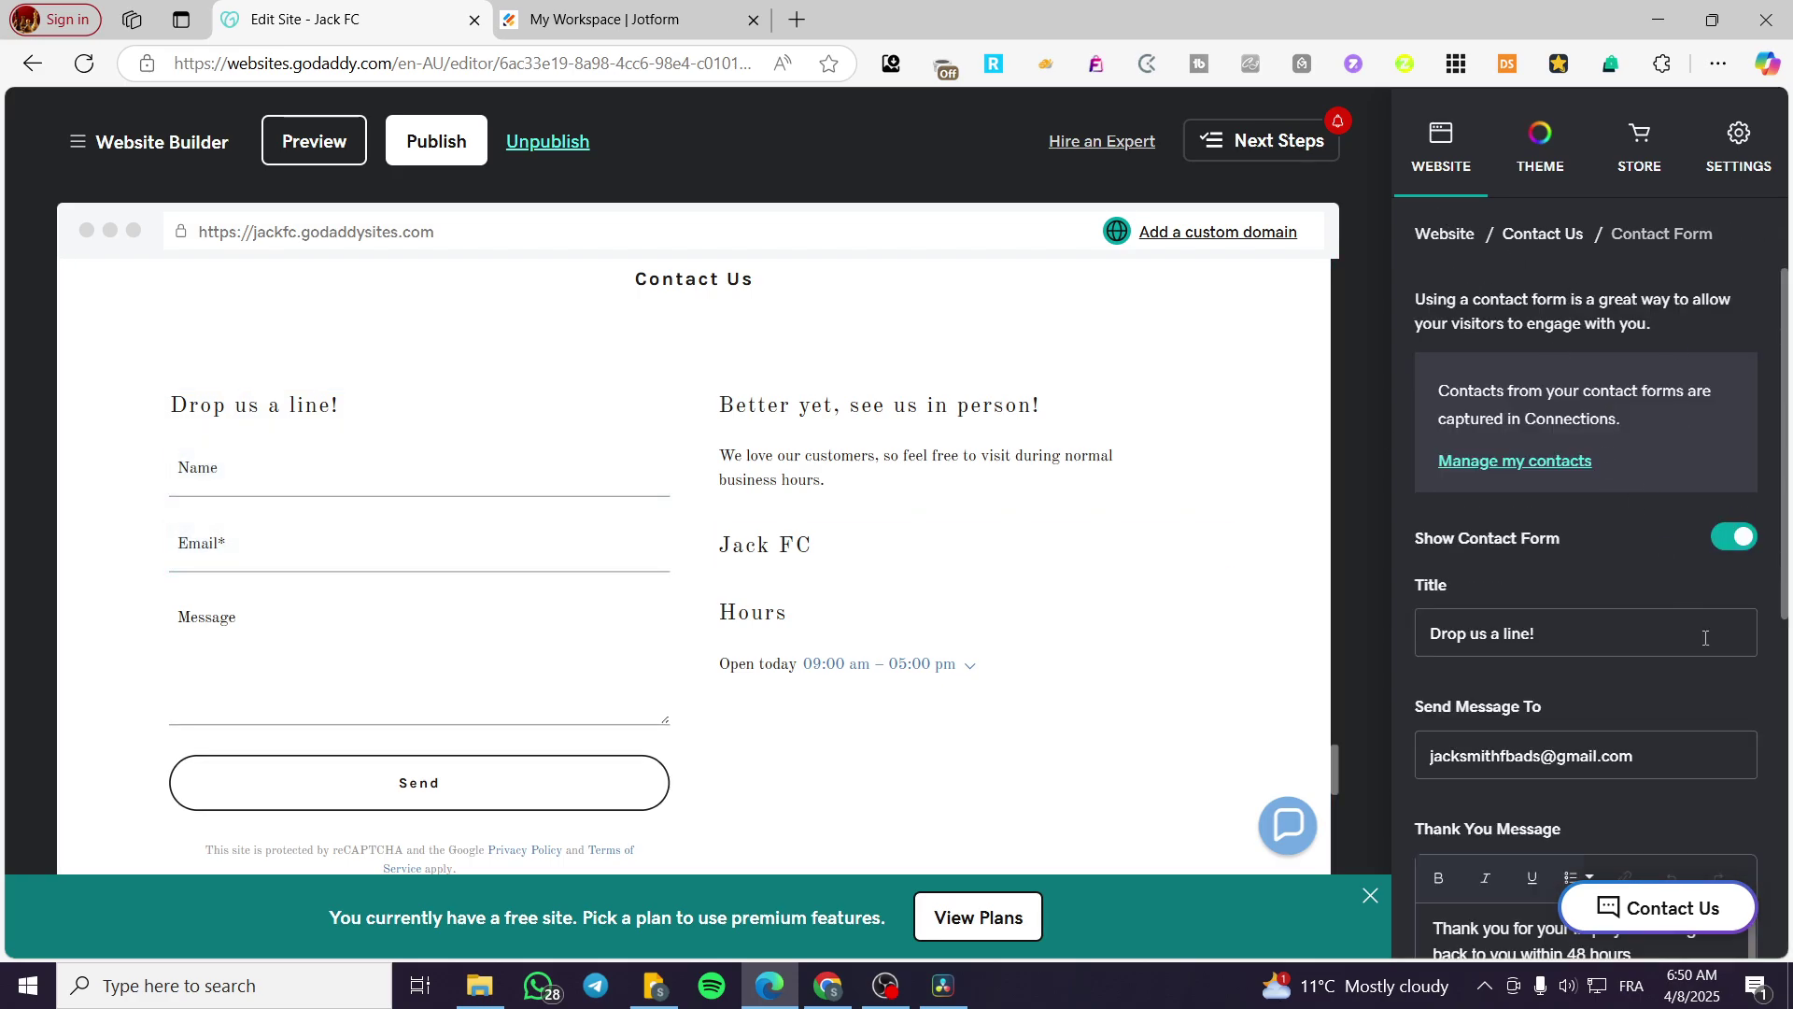
{"action": "scroll", "coordinate": [1705, 638], "scroll_direction": "down", "scroll_amount": 7}
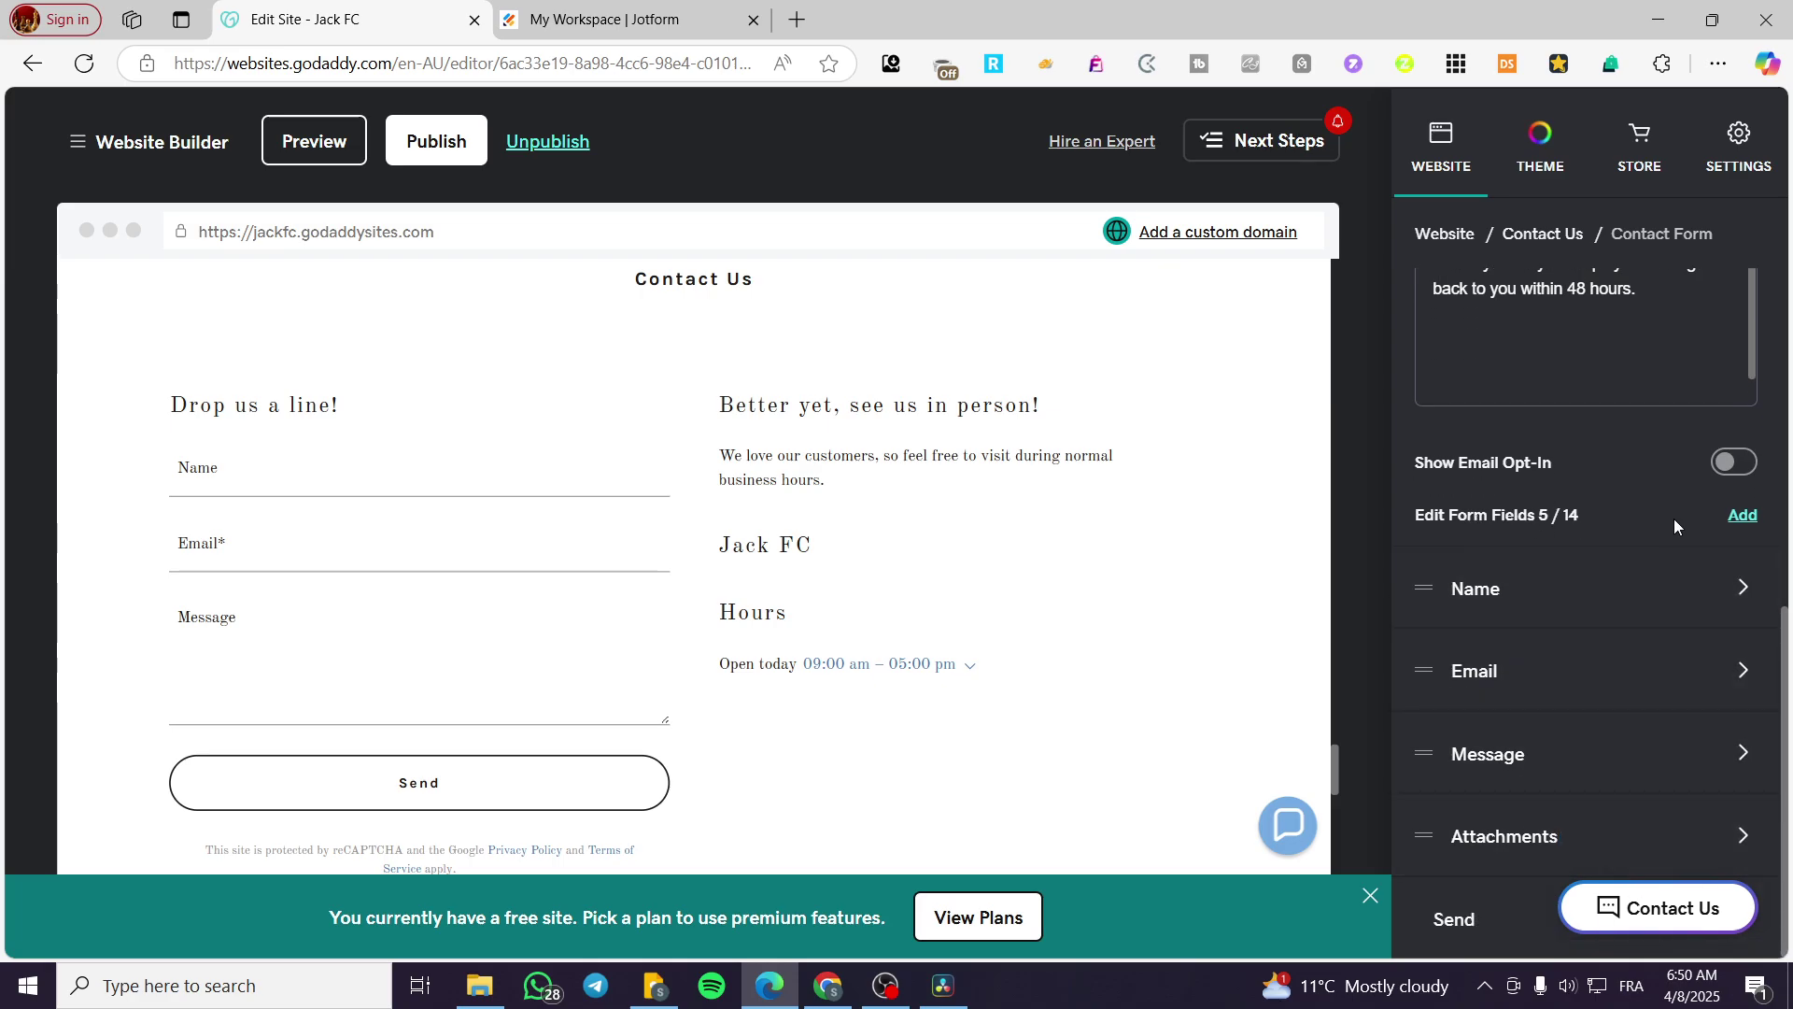
- Add a new unlabelled Single line text field to the contact form
{"action": "left_click", "coordinate": [1744, 517]}
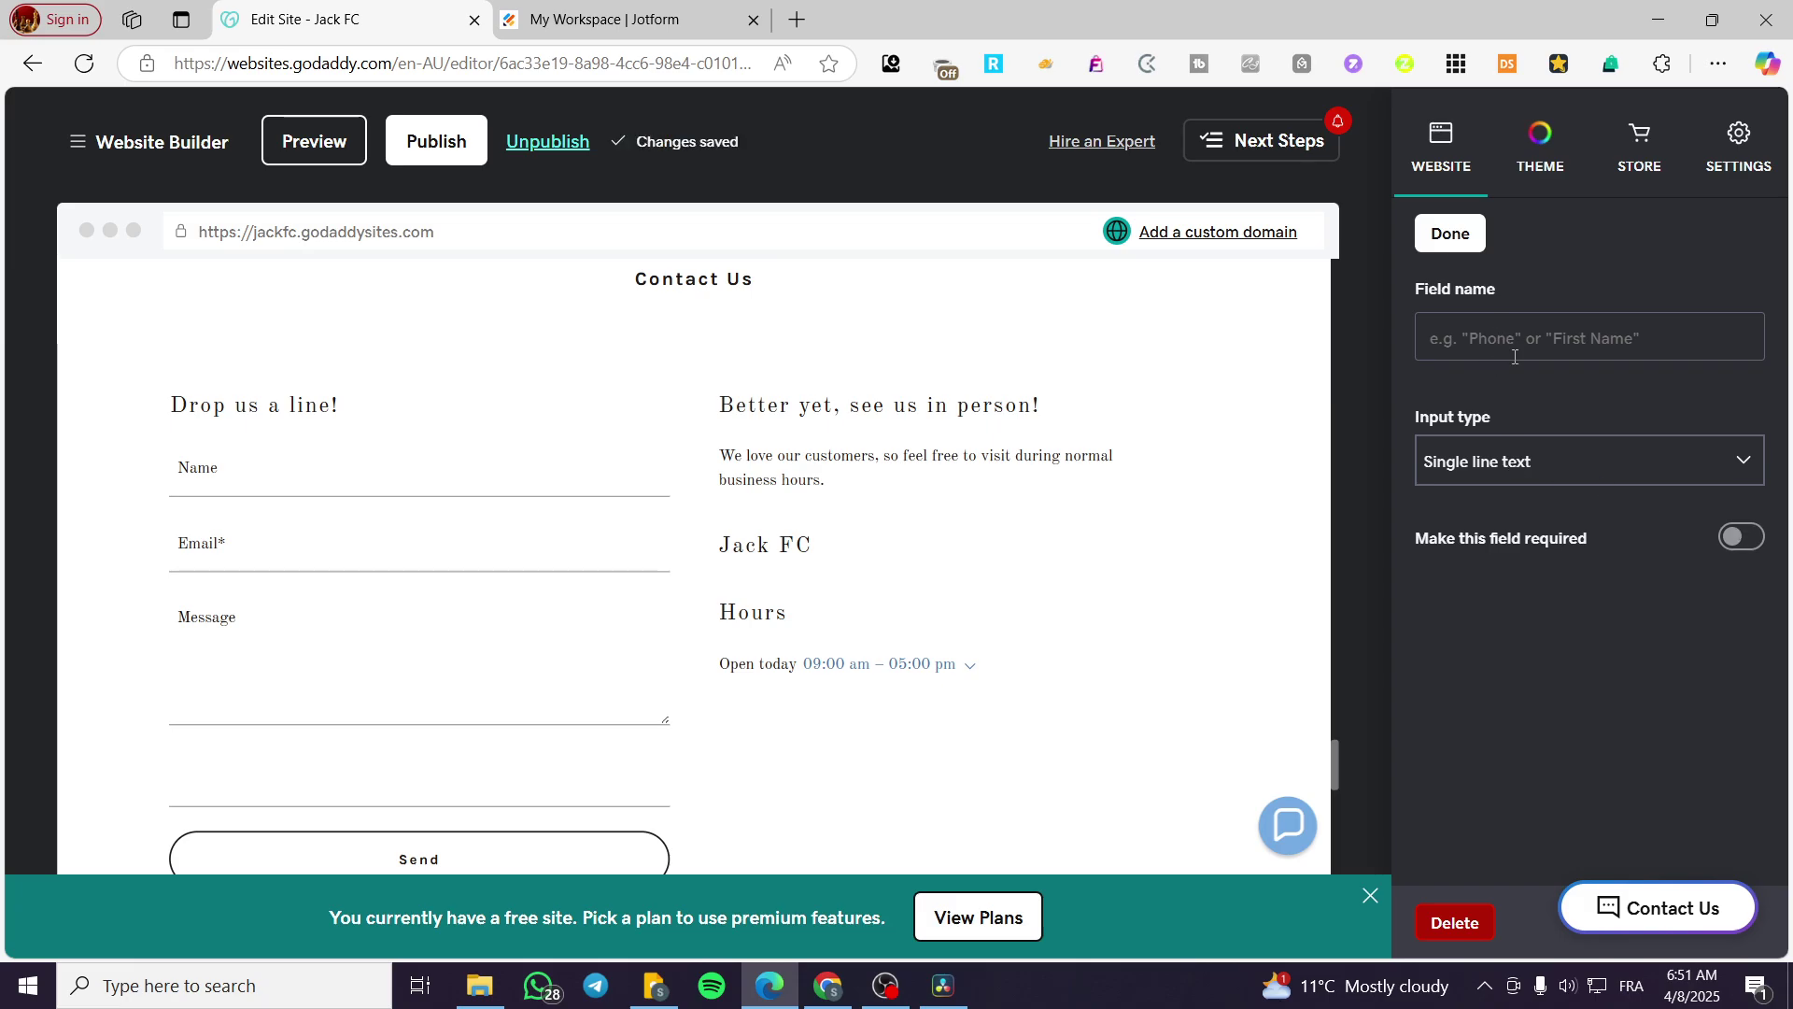
{"action": "left_click", "coordinate": [1573, 461]}
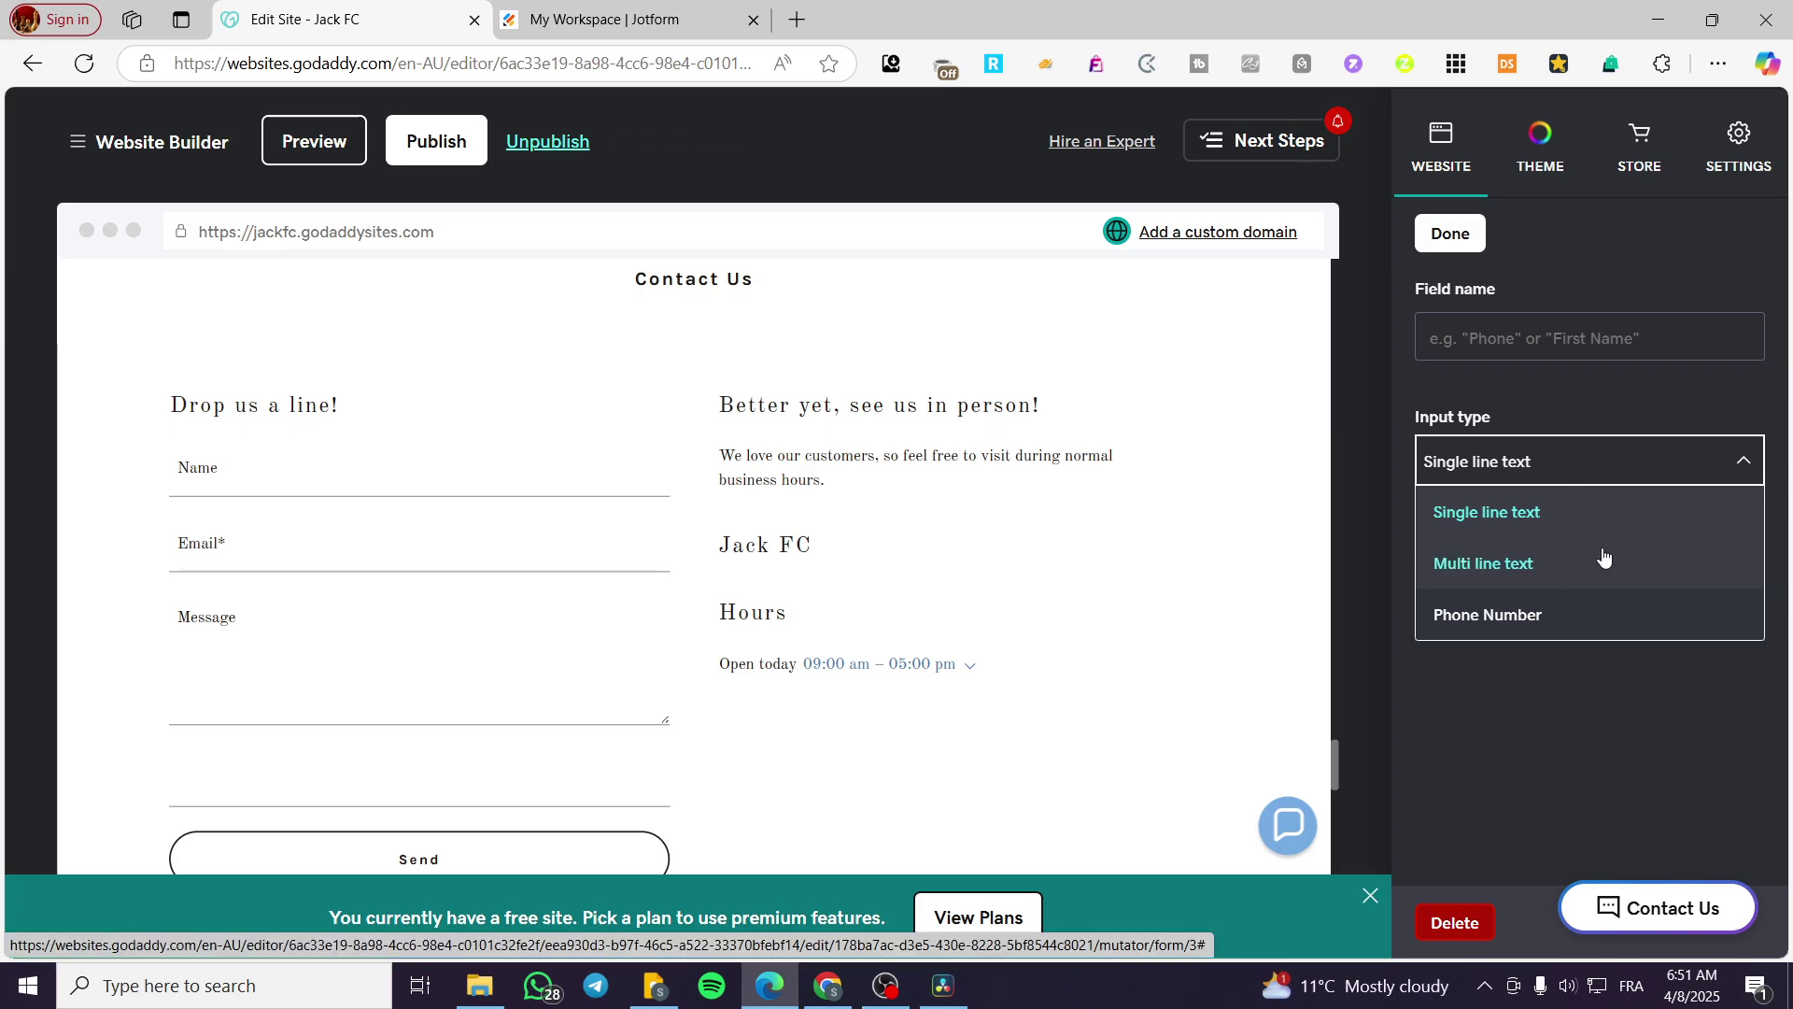
{"action": "left_click", "coordinate": [1583, 763]}
{"action": "scroll", "coordinate": [707, 695], "scroll_direction": "down", "scroll_amount": 2}
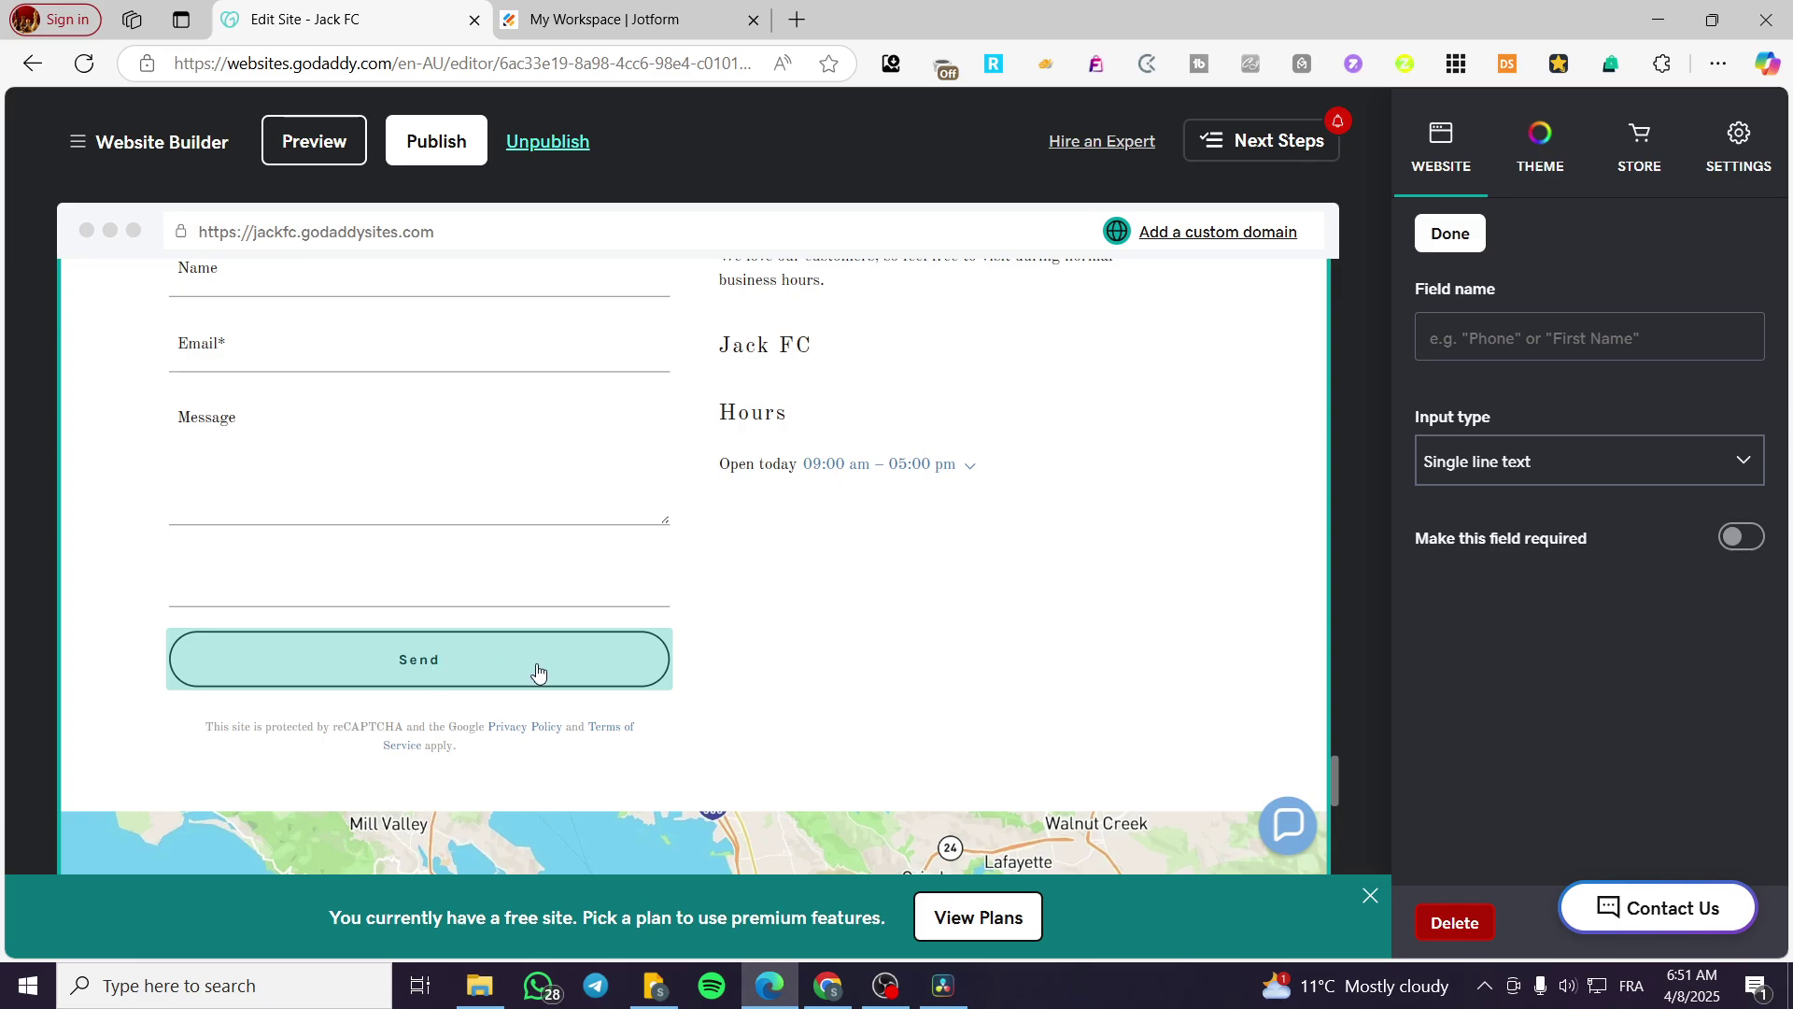
{"action": "left_click", "coordinate": [472, 670]}
{"action": "left_click", "coordinate": [1449, 234]}
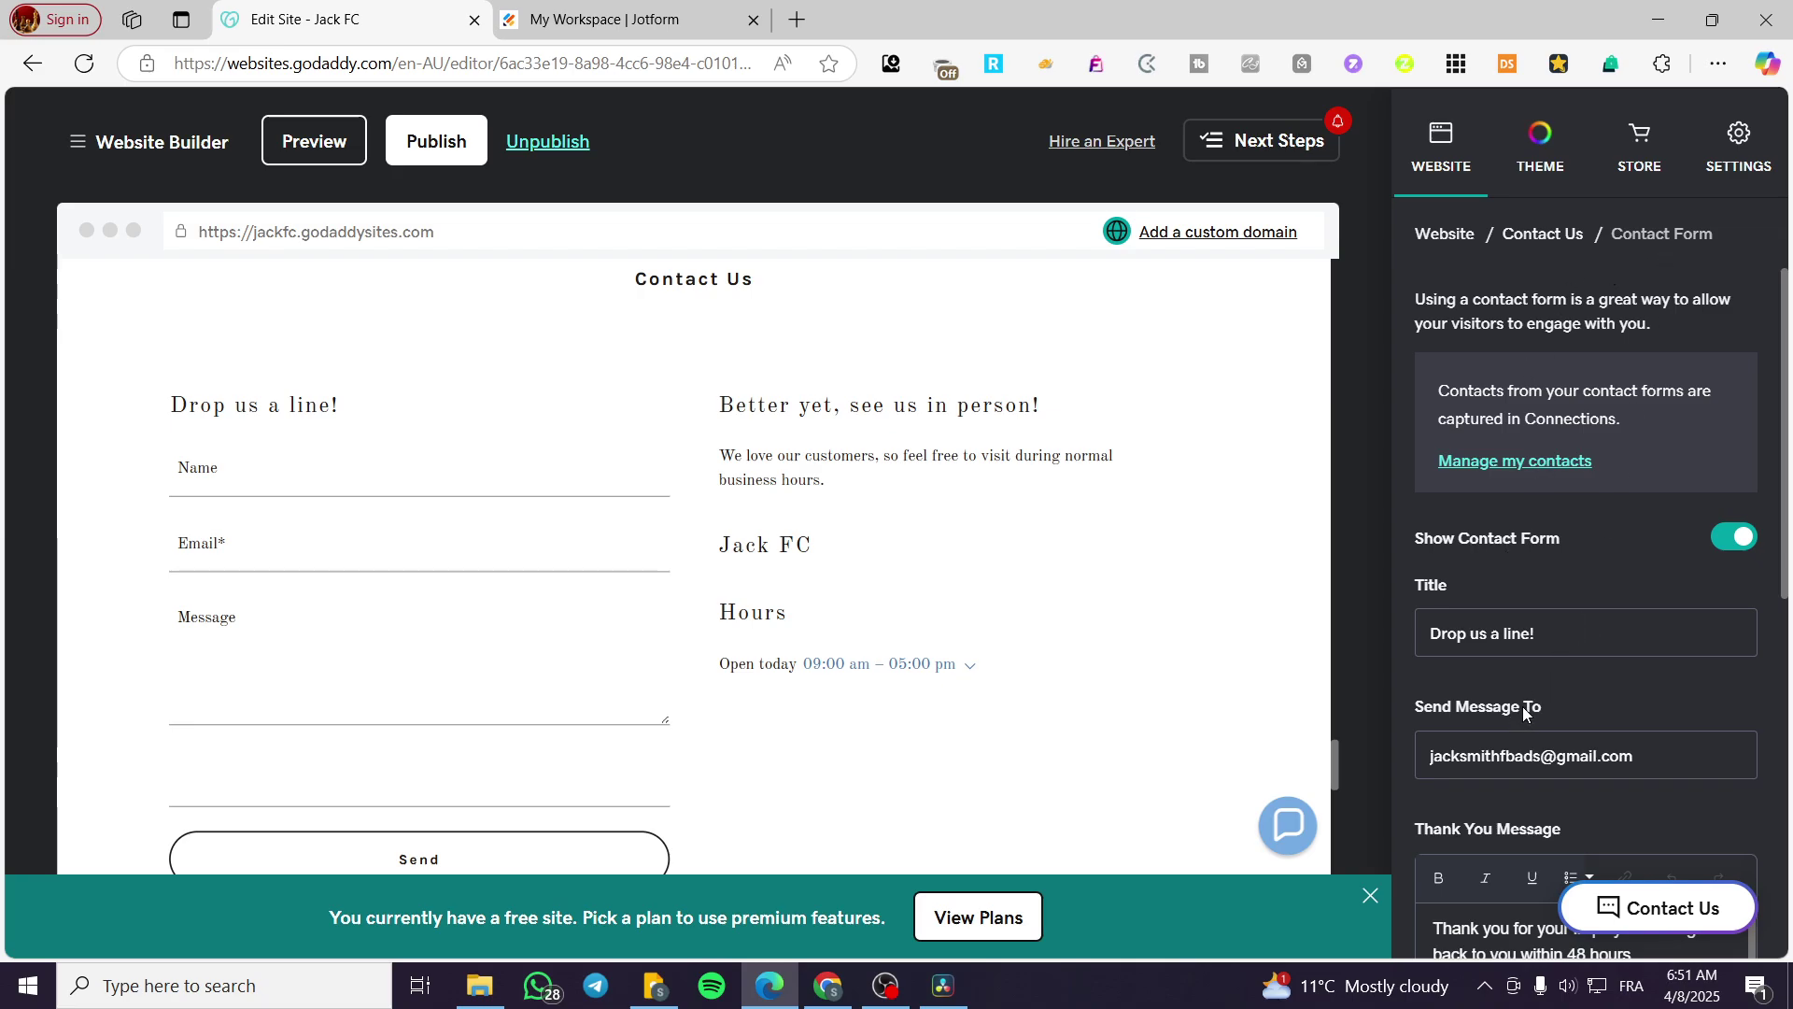
{"action": "scroll", "coordinate": [1524, 711], "scroll_direction": "down", "scroll_amount": 3}
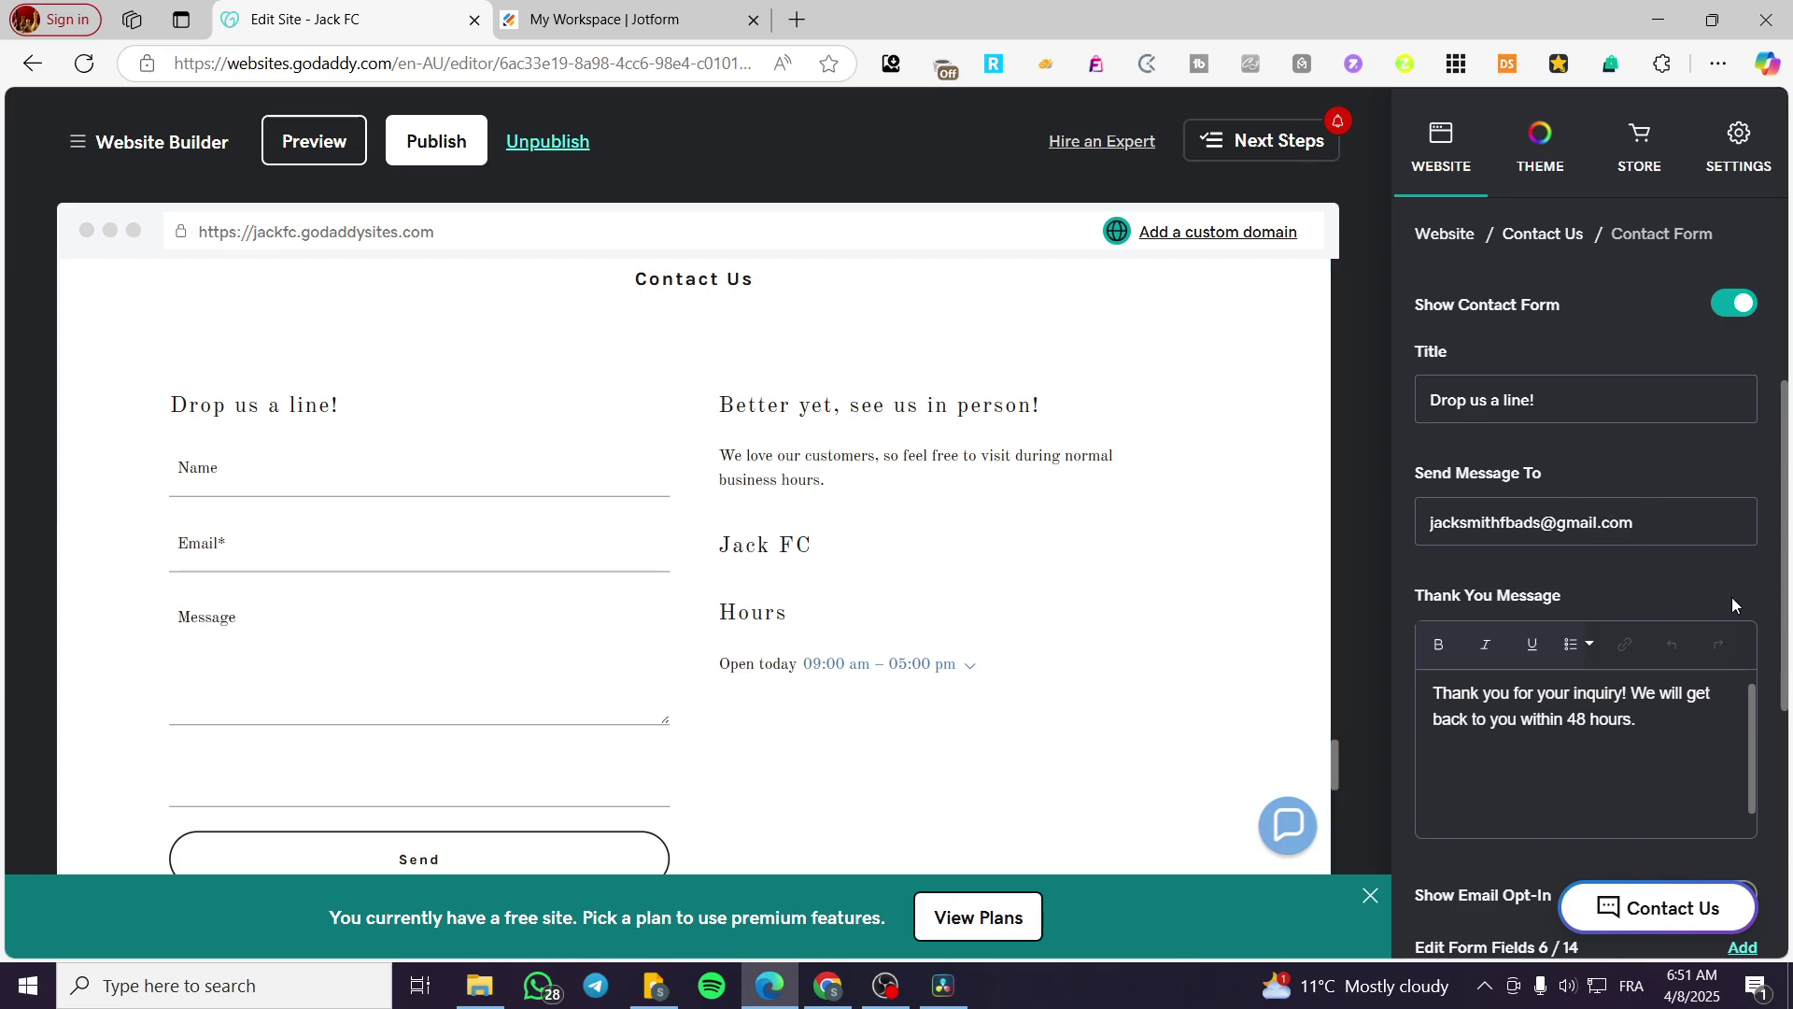
{"action": "scroll", "coordinate": [1732, 604], "scroll_direction": "down", "scroll_amount": 5}
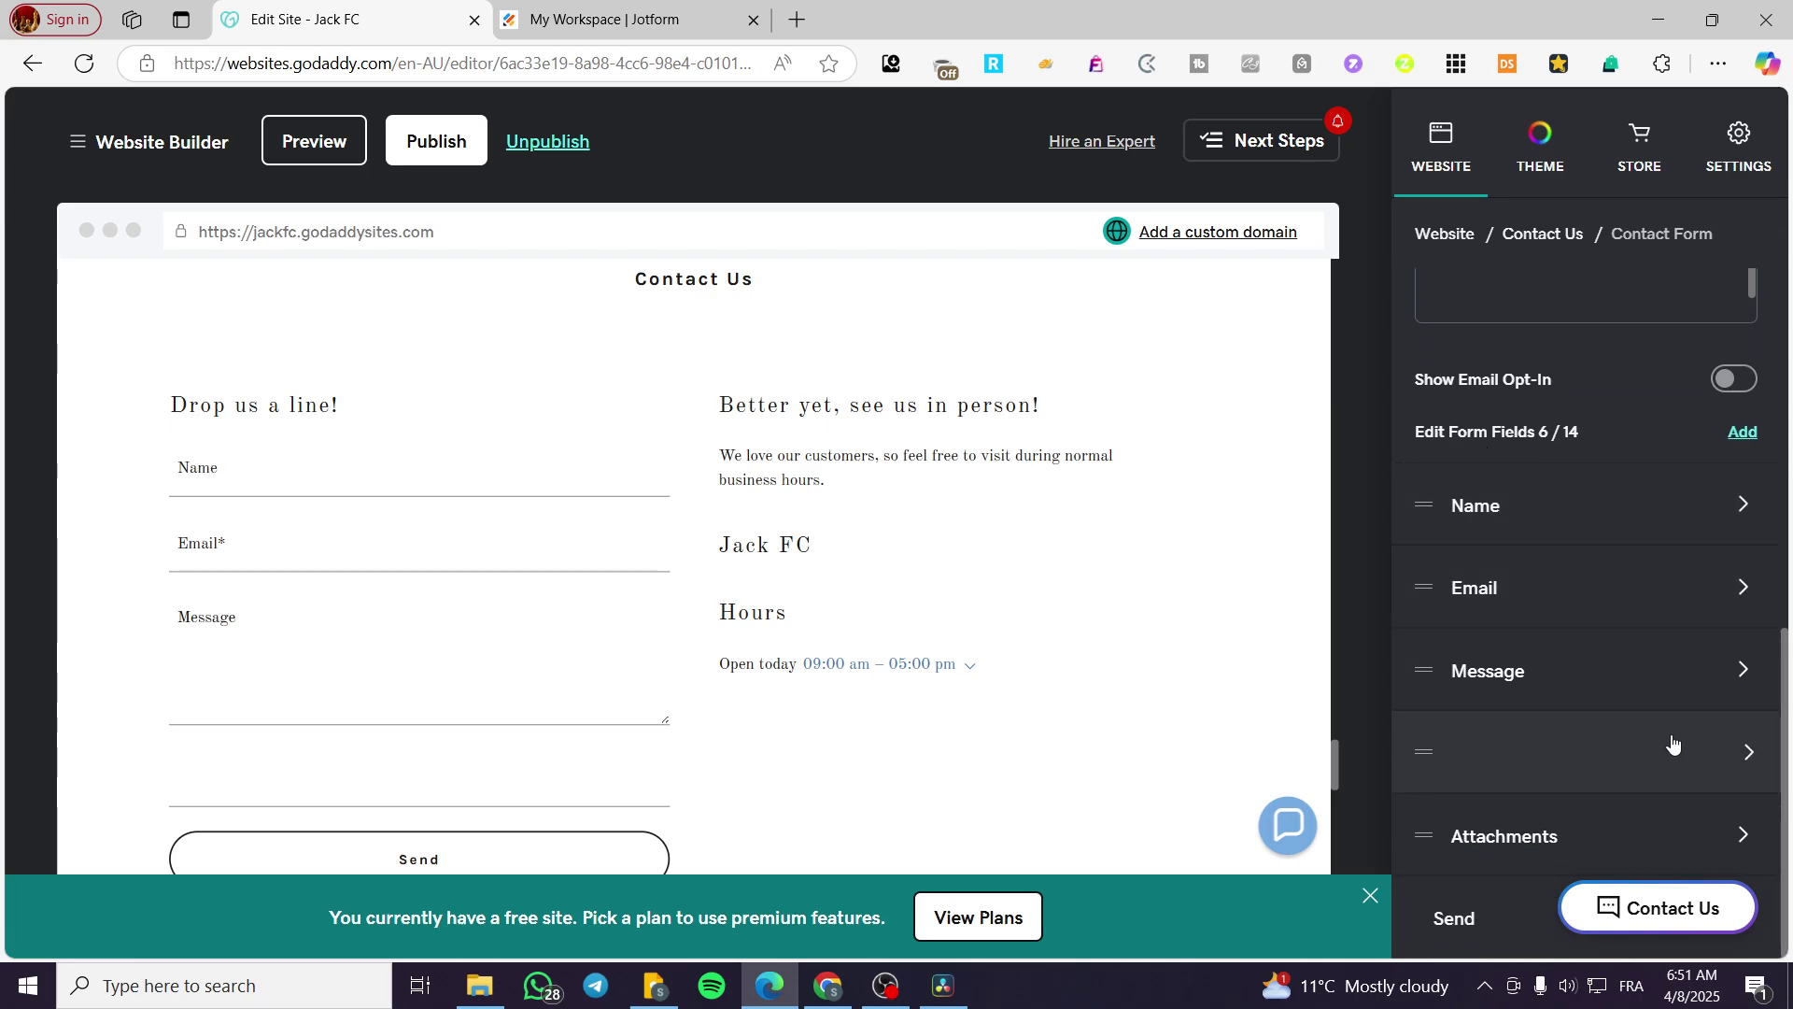
{"action": "left_click", "coordinate": [1560, 592]}
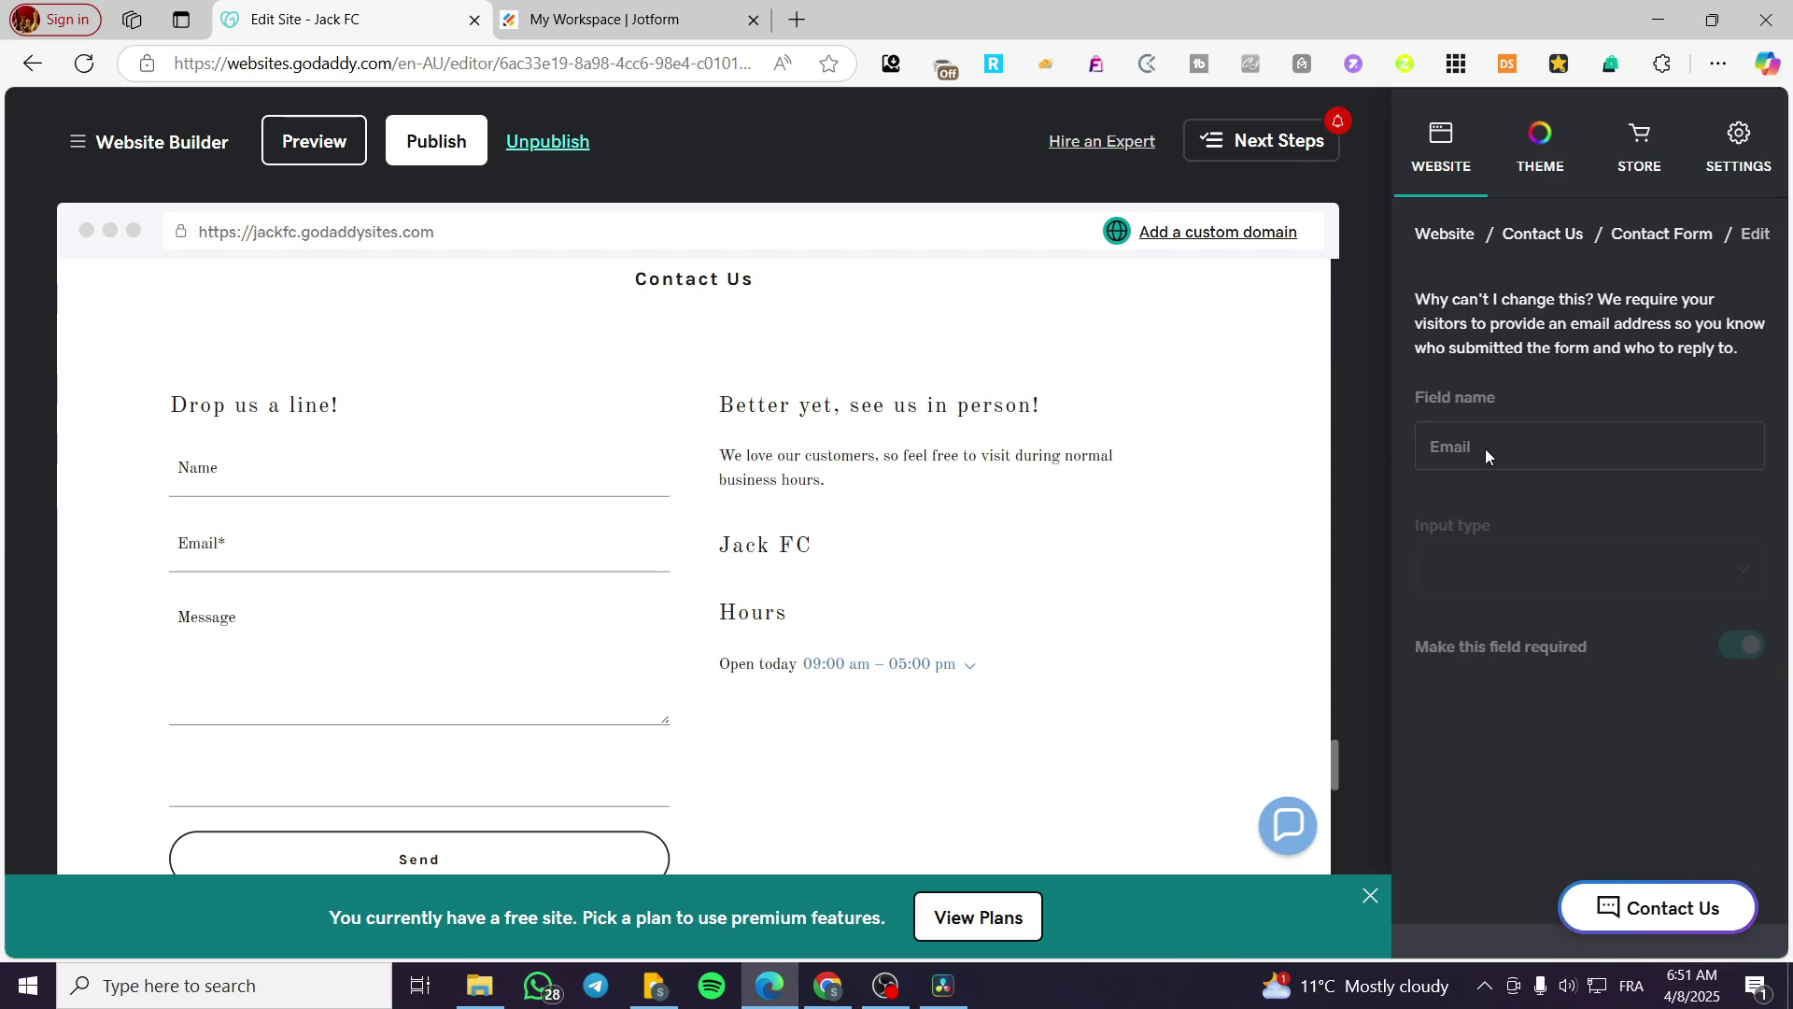
{"action": "left_click", "coordinate": [1655, 235]}
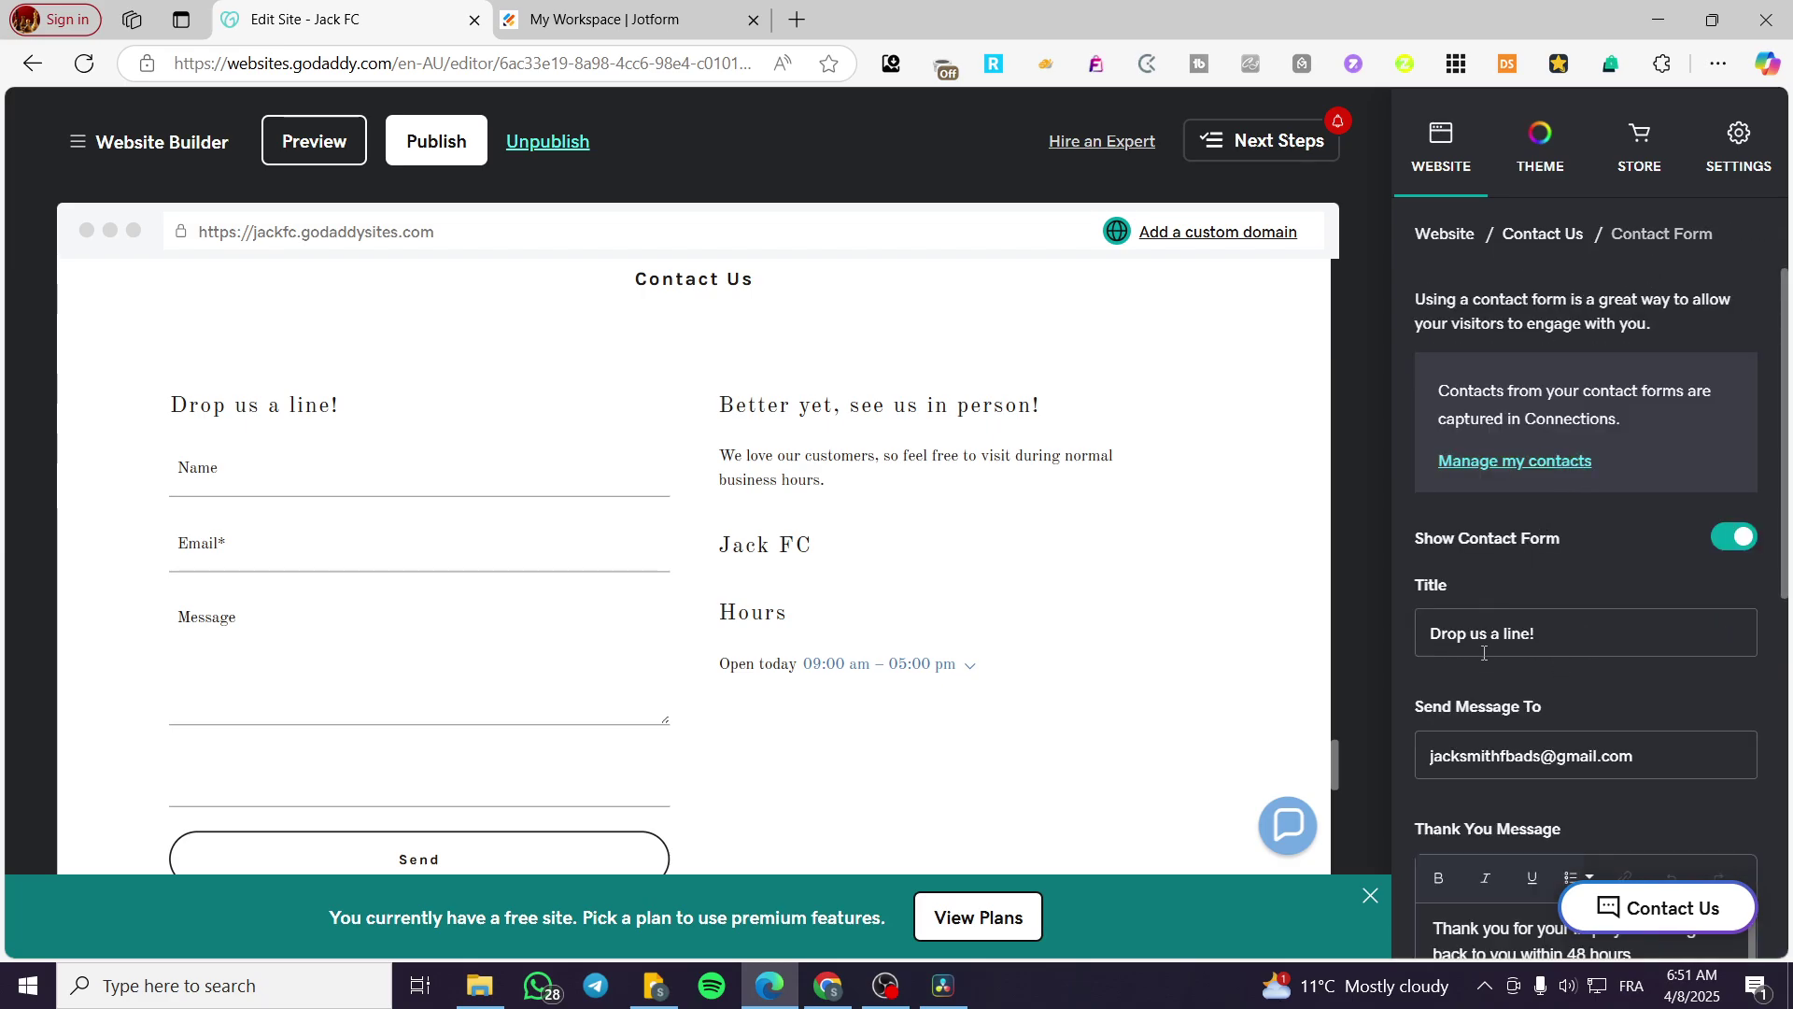
{"action": "scroll", "coordinate": [1578, 605], "scroll_direction": "down", "scroll_amount": 5}
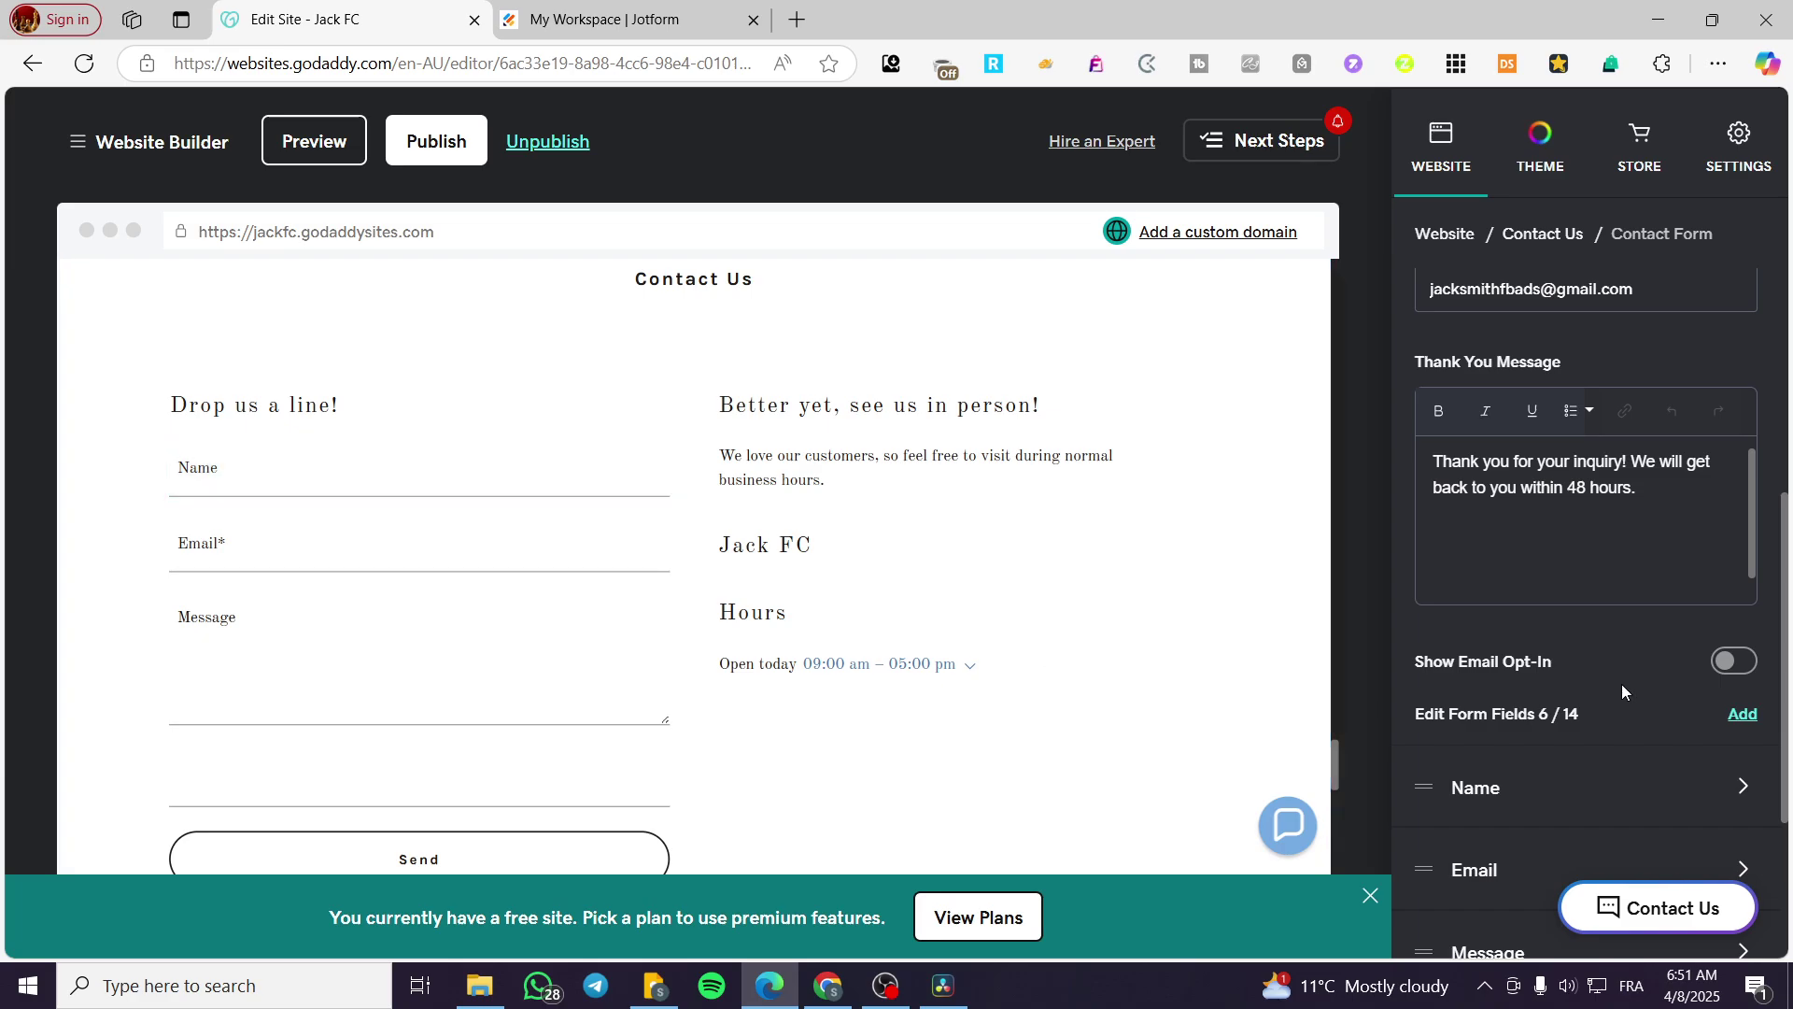
{"action": "scroll", "coordinate": [1597, 693], "scroll_direction": "up", "scroll_amount": 4}
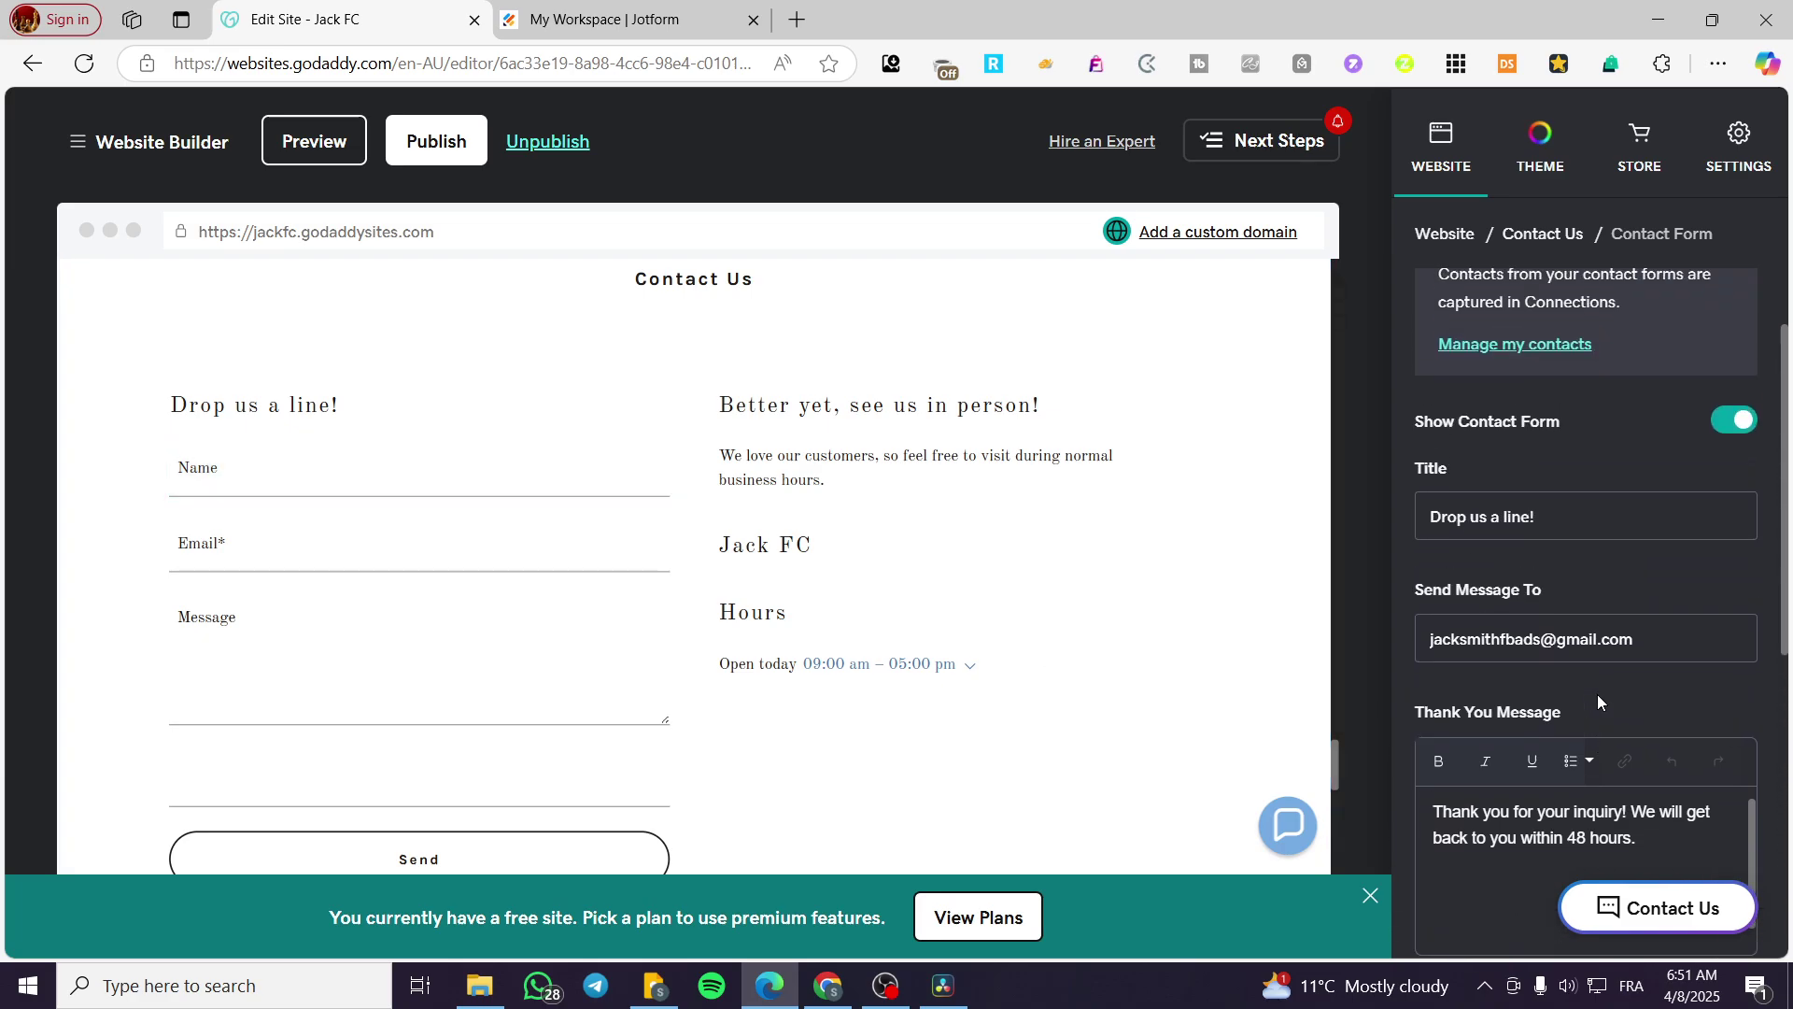
{"action": "scroll", "coordinate": [1440, 439], "scroll_direction": "up", "scroll_amount": 1}
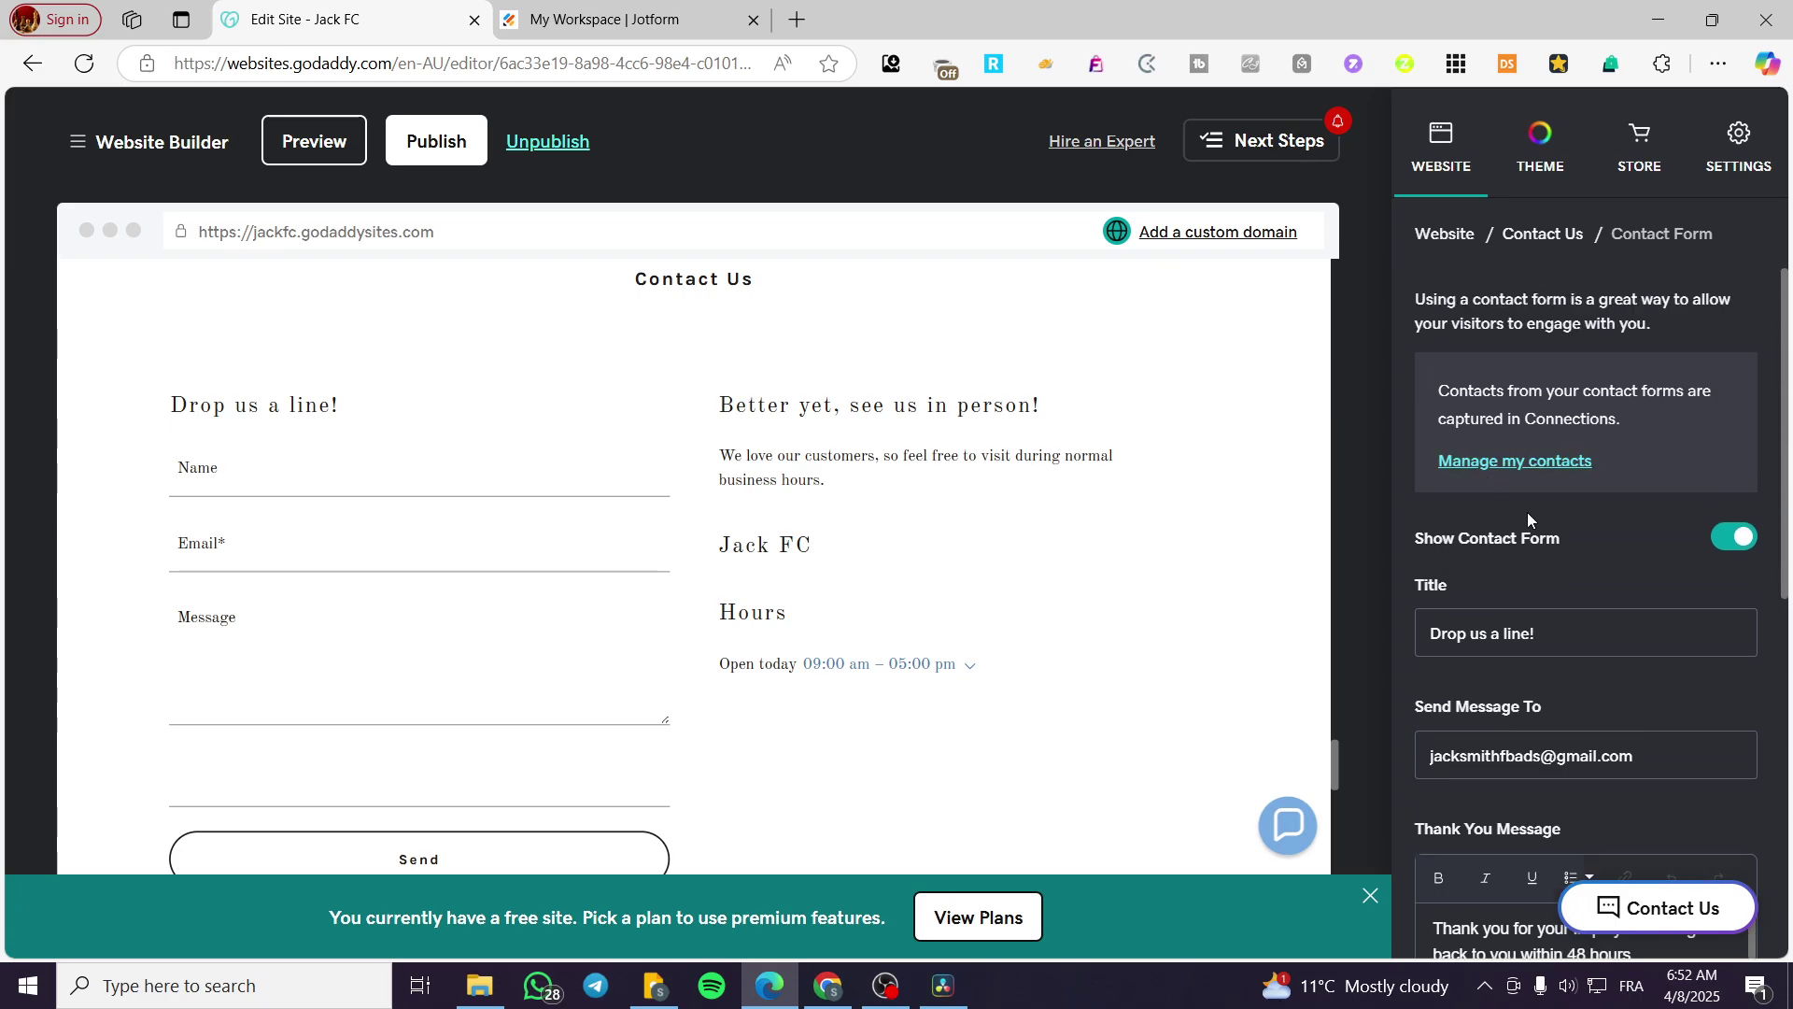
{"action": "scroll", "coordinate": [1588, 458], "scroll_direction": "down", "scroll_amount": 5}
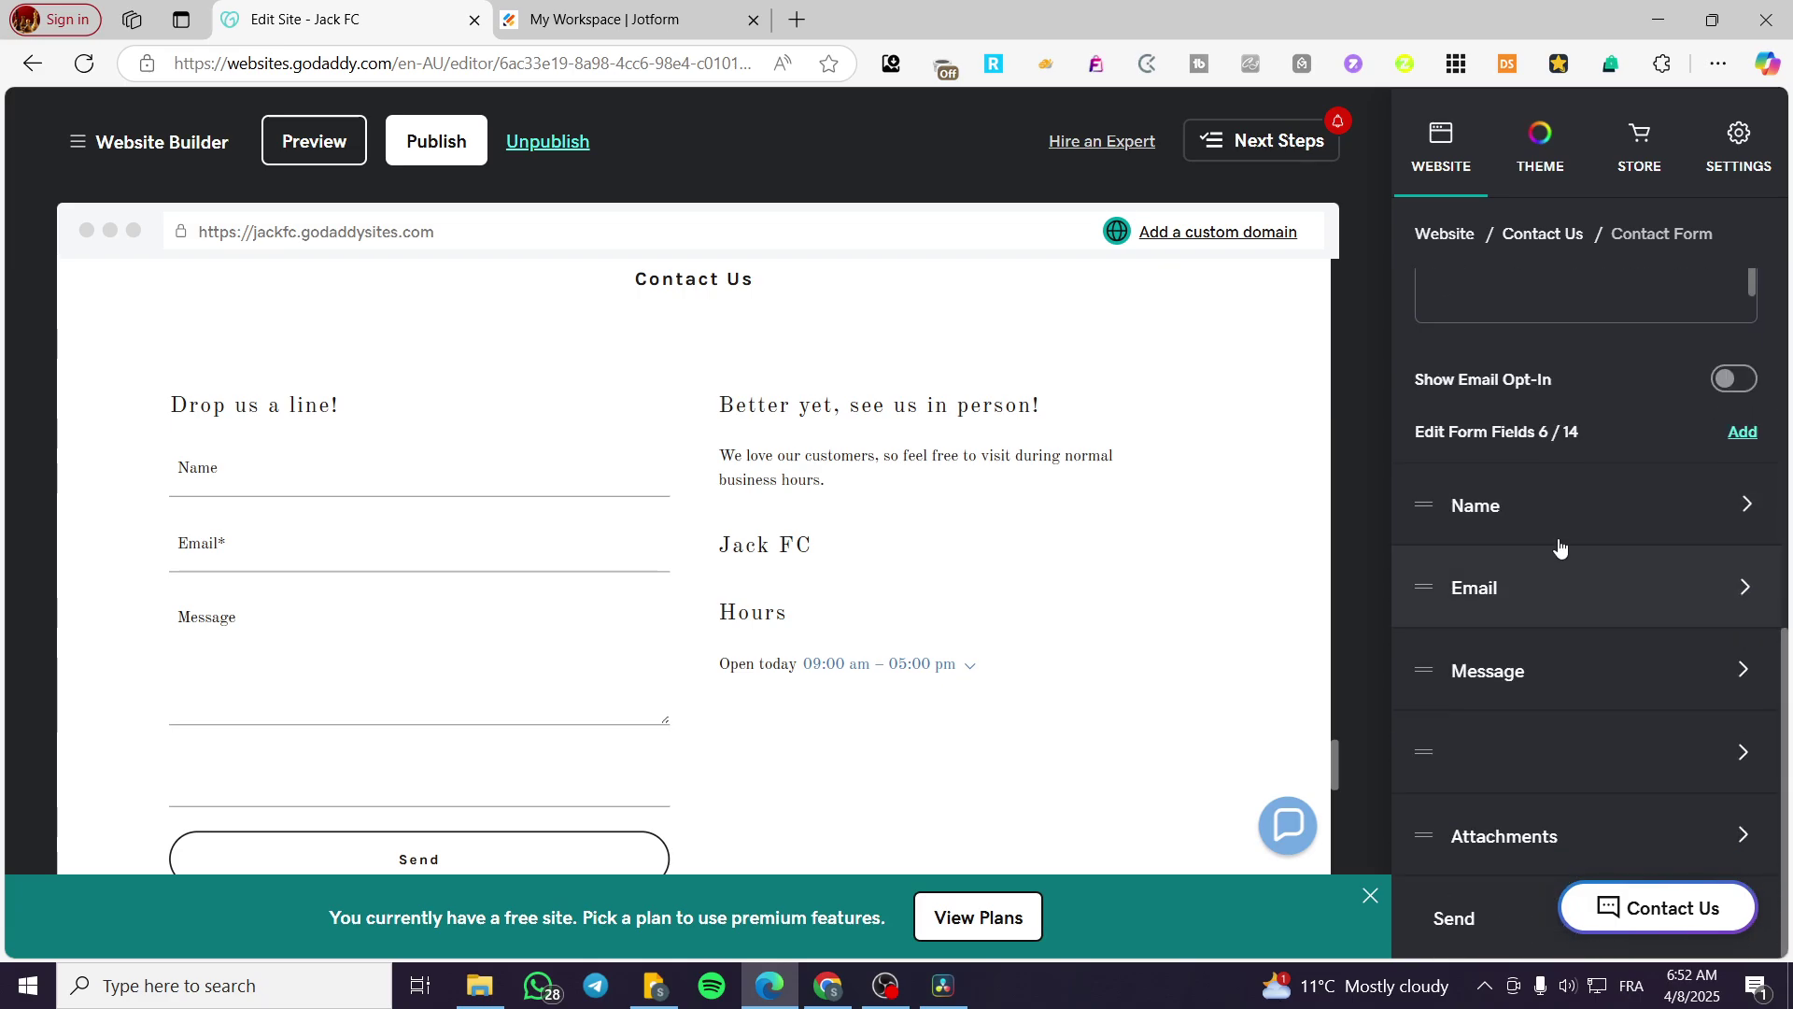
- Toggle the Name field's 'Make this field required' on and back off, leaving it optional
{"action": "left_click", "coordinate": [1544, 505]}
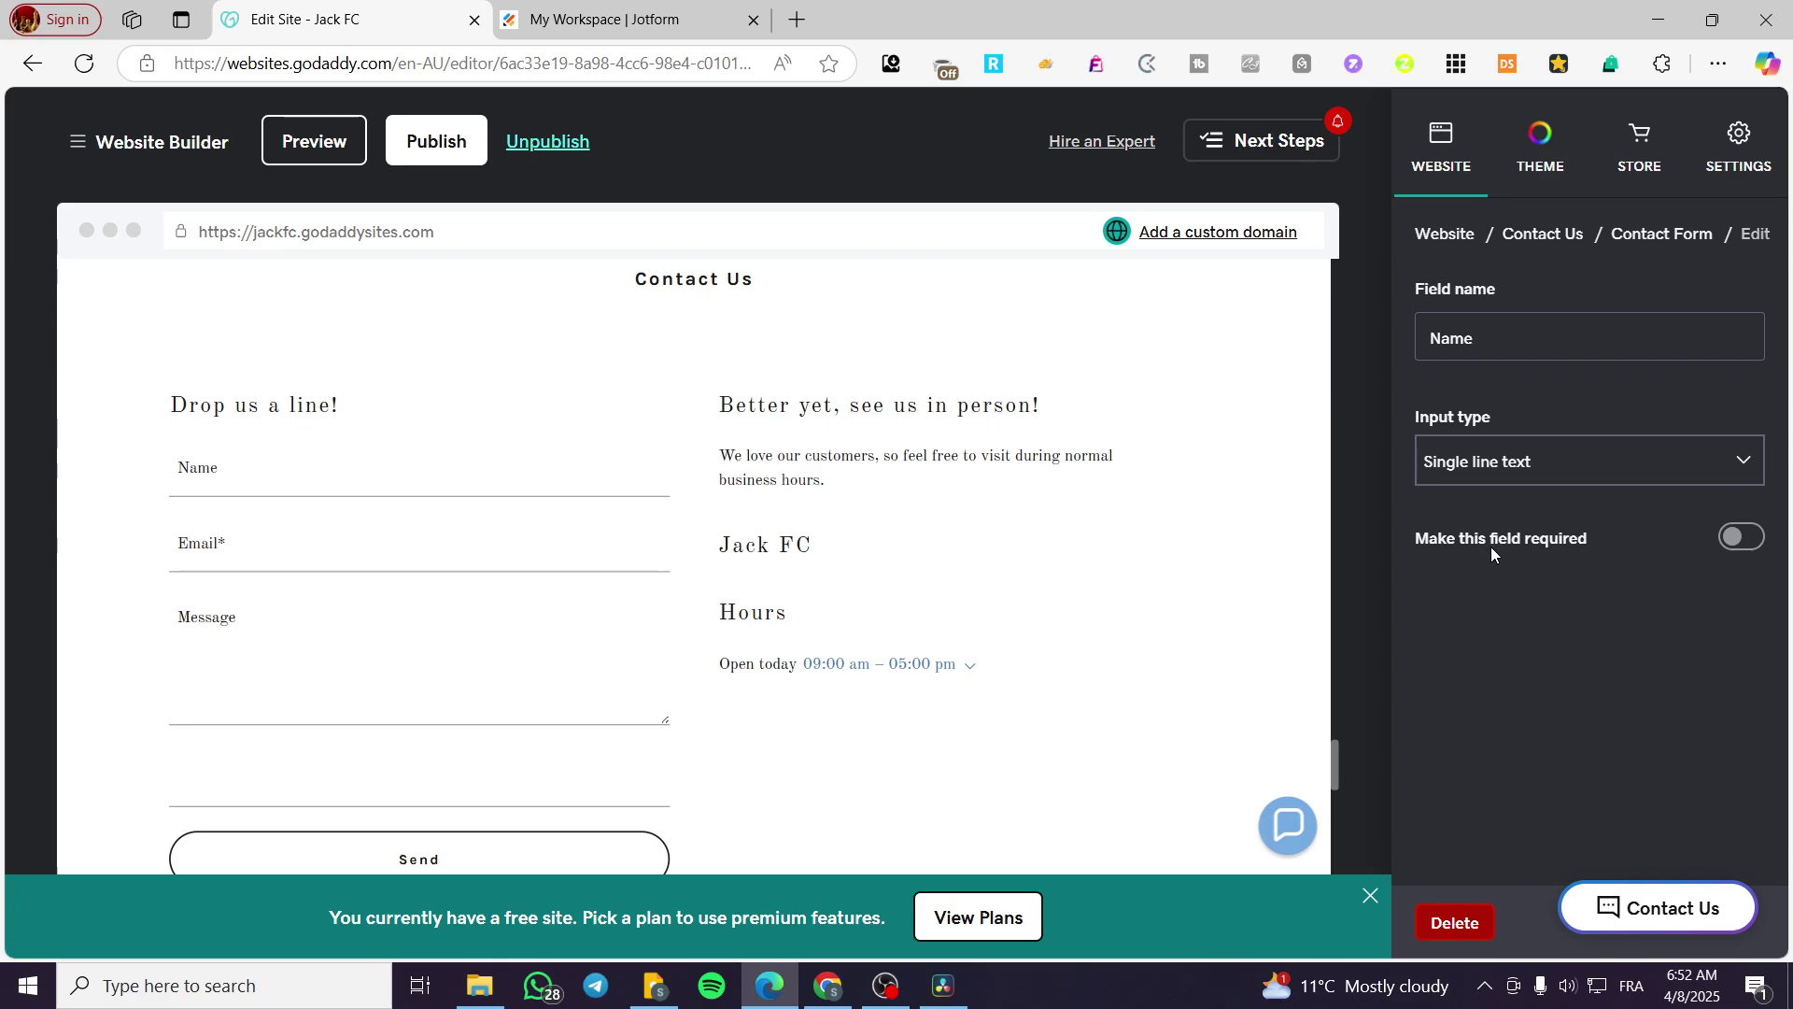
{"action": "left_click", "coordinate": [1741, 542]}
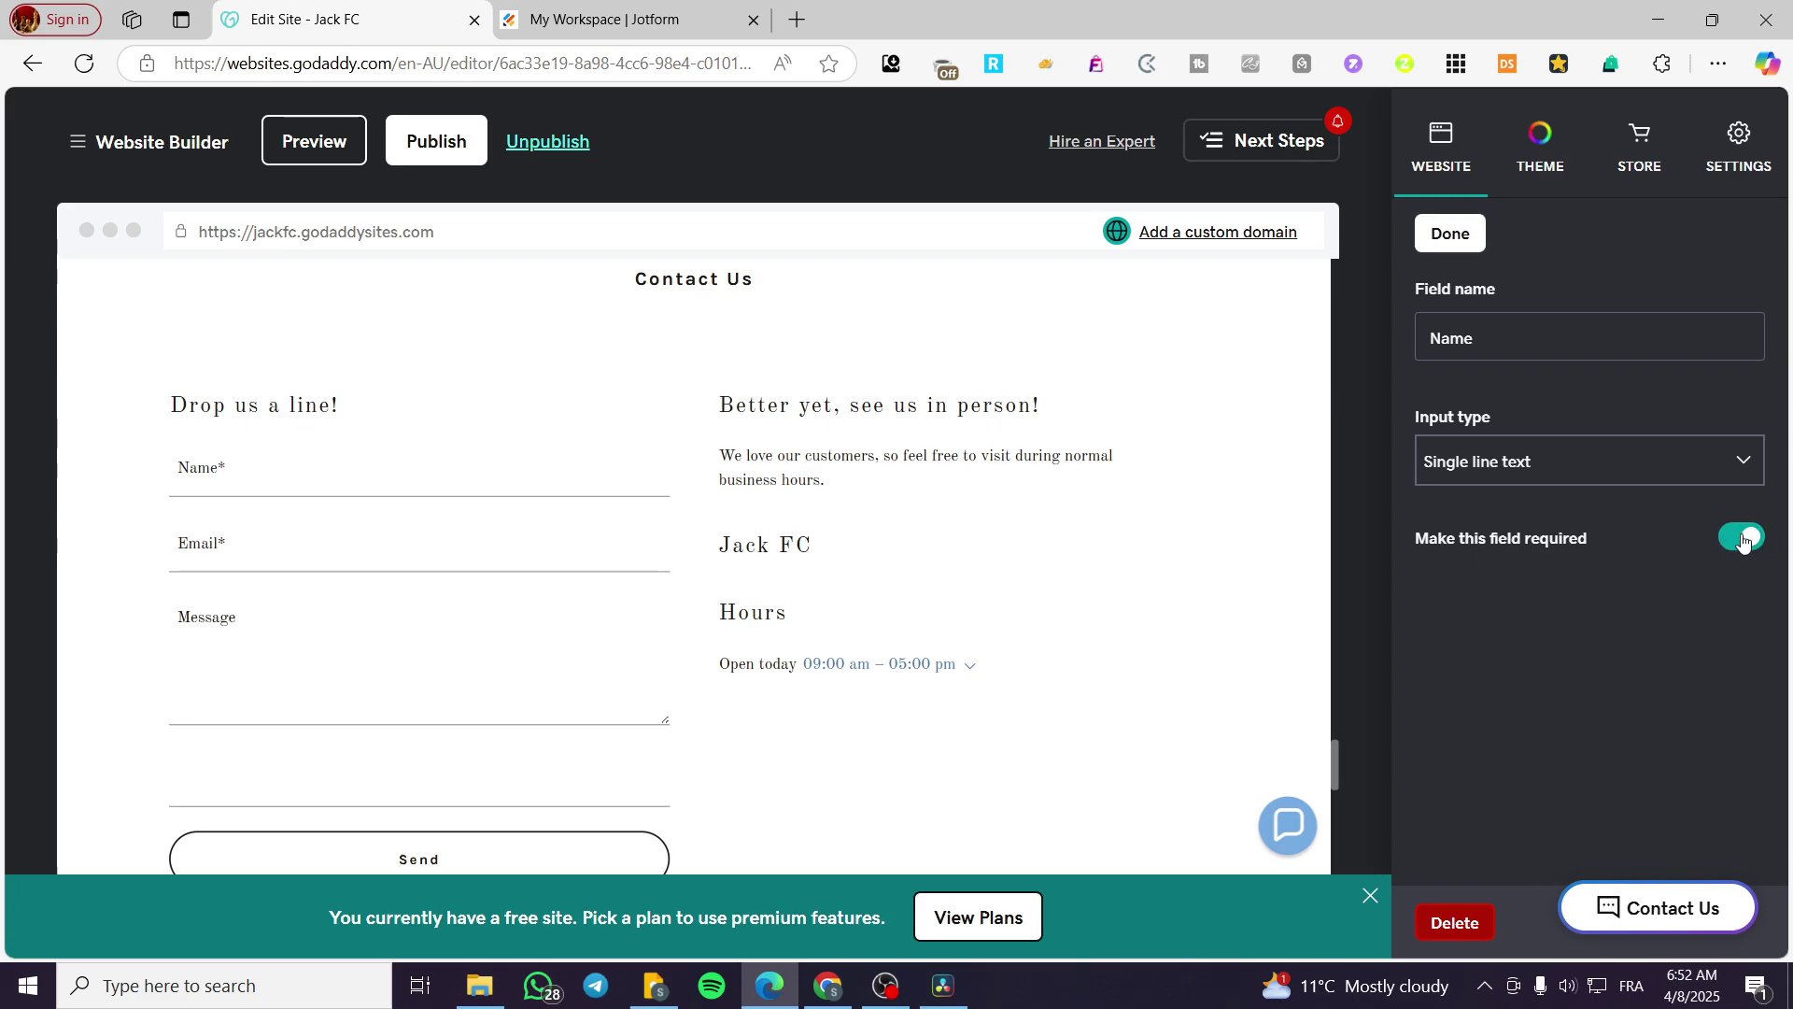
{"action": "left_click", "coordinate": [1743, 540]}
{"action": "left_click", "coordinate": [1450, 233]}
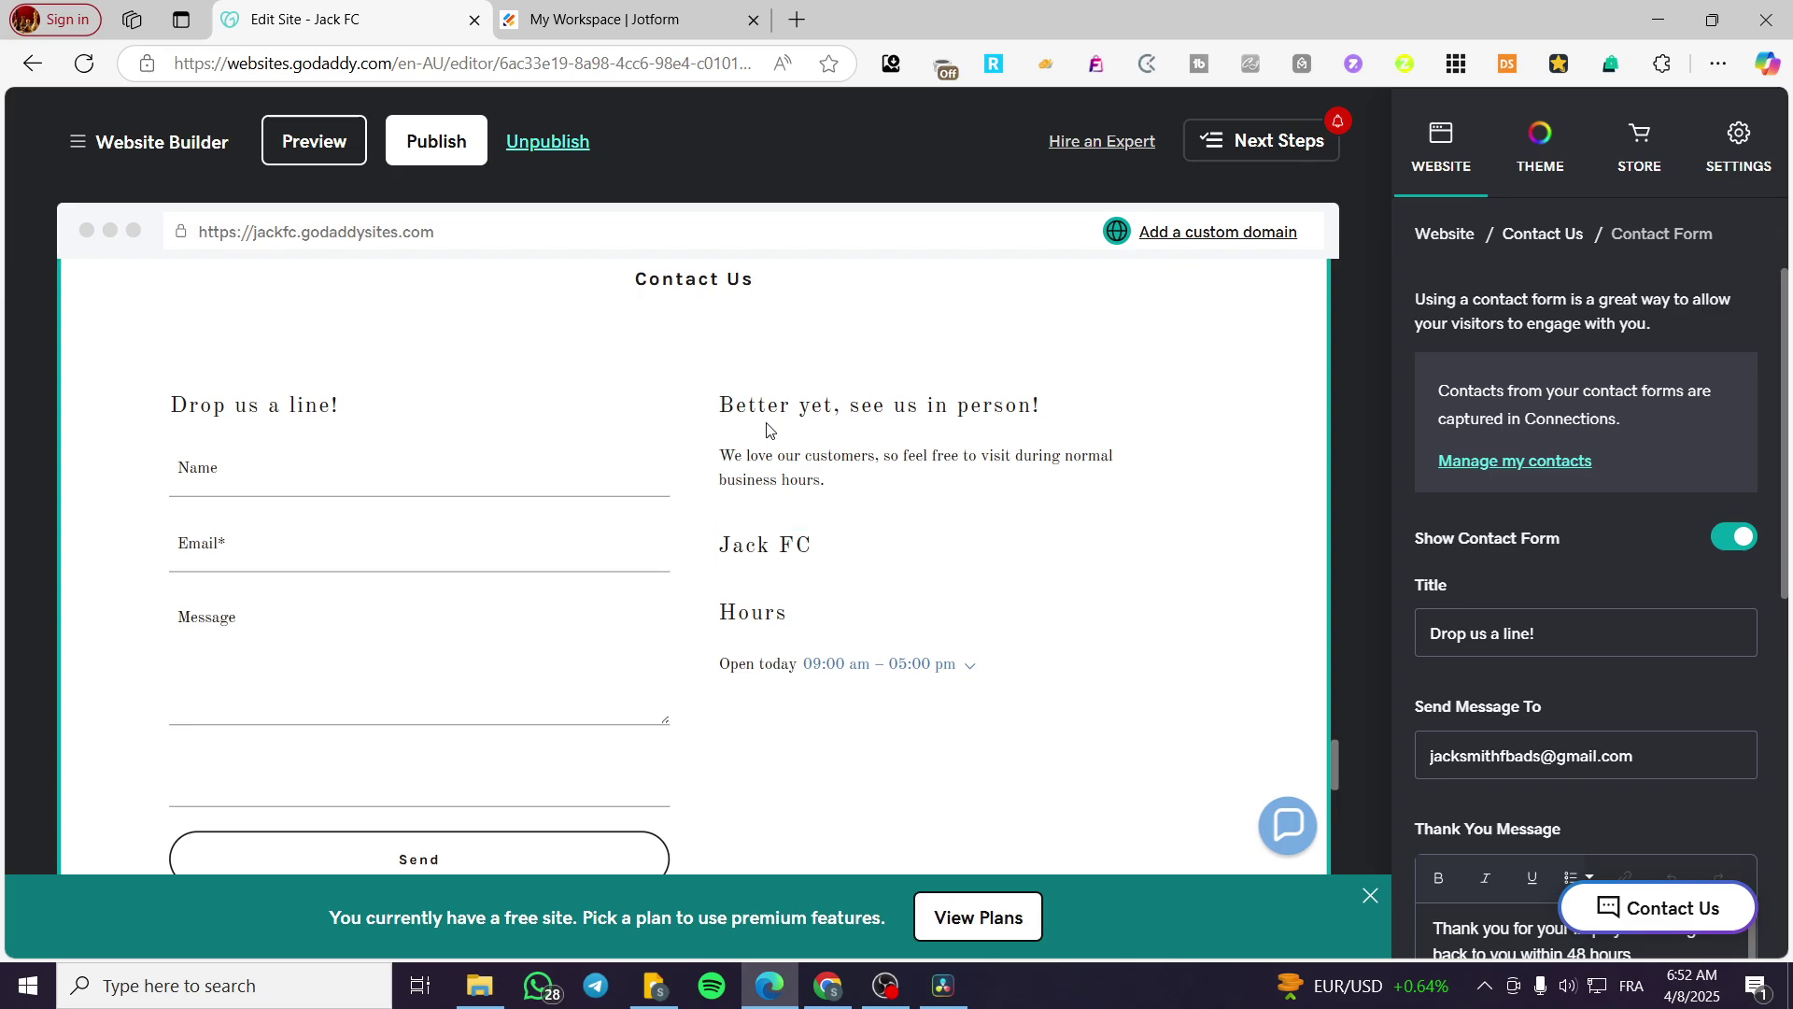
{"action": "scroll", "coordinate": [760, 461], "scroll_direction": "down", "scroll_amount": 5}
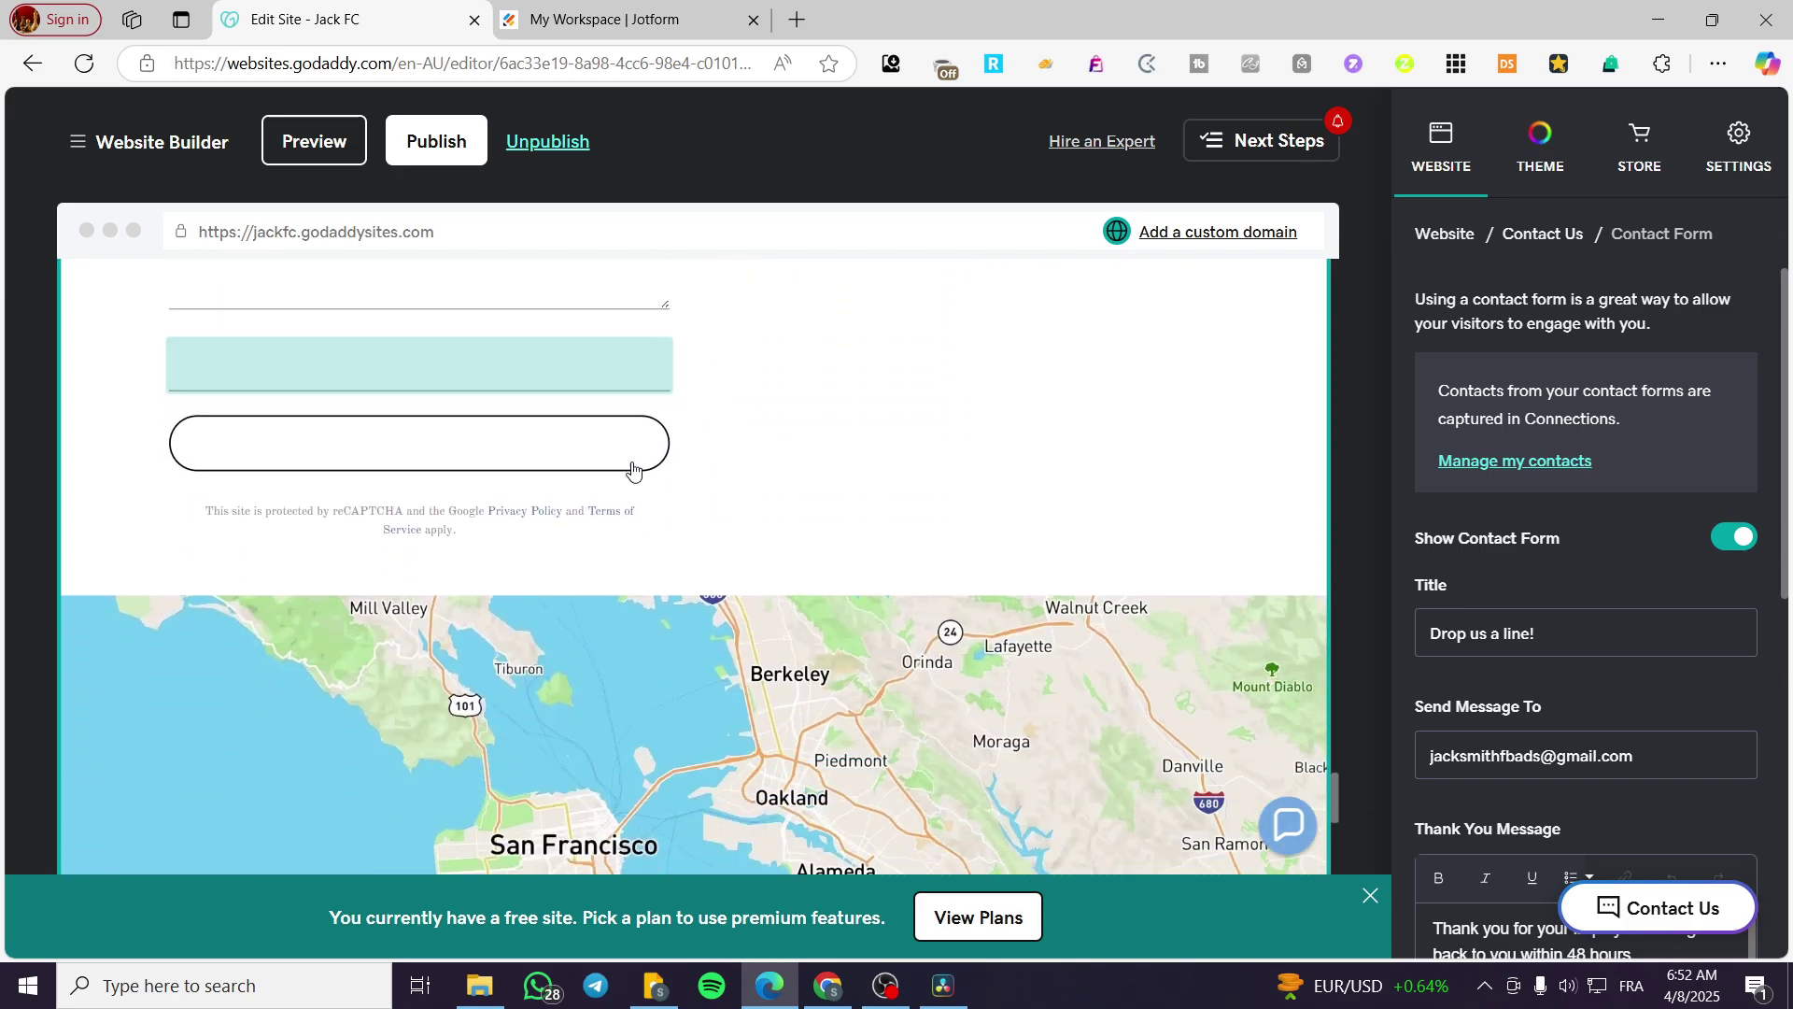
{"action": "scroll", "coordinate": [971, 467], "scroll_direction": "up", "scroll_amount": 5}
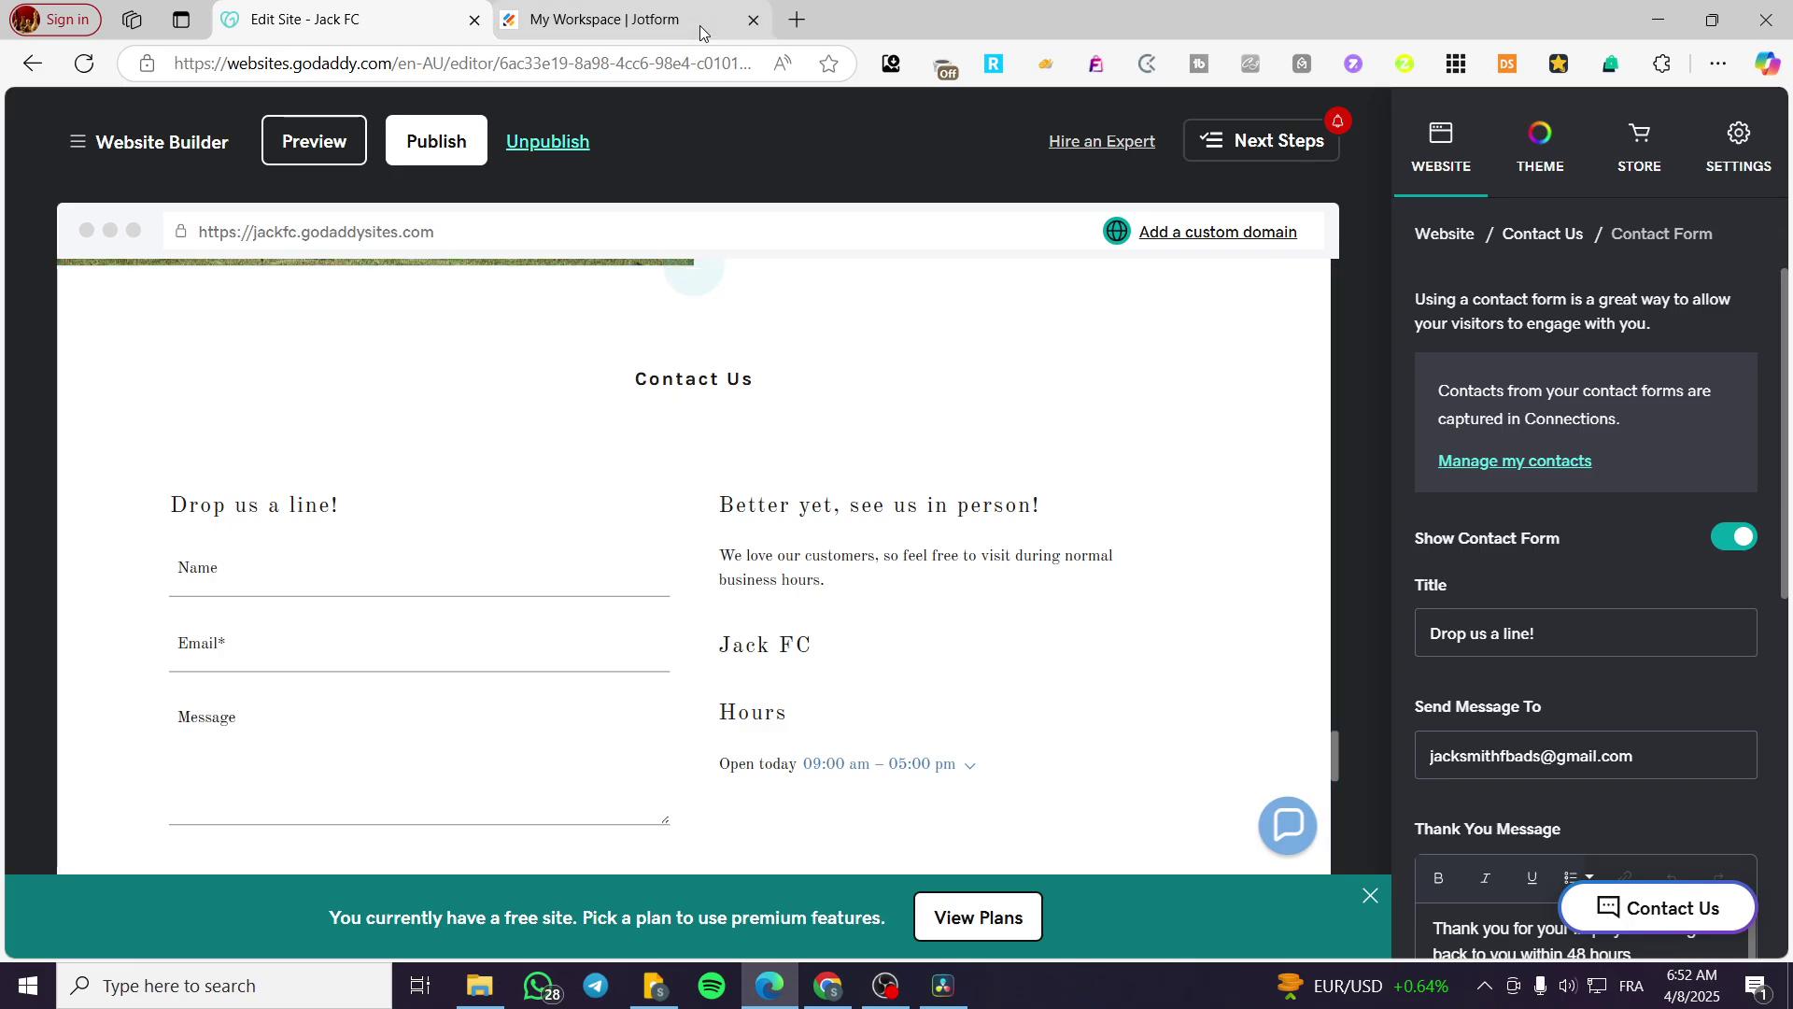
- Open the Jotform Customer Registration Form in the Jotform form editor
{"action": "left_click", "coordinate": [654, 22]}
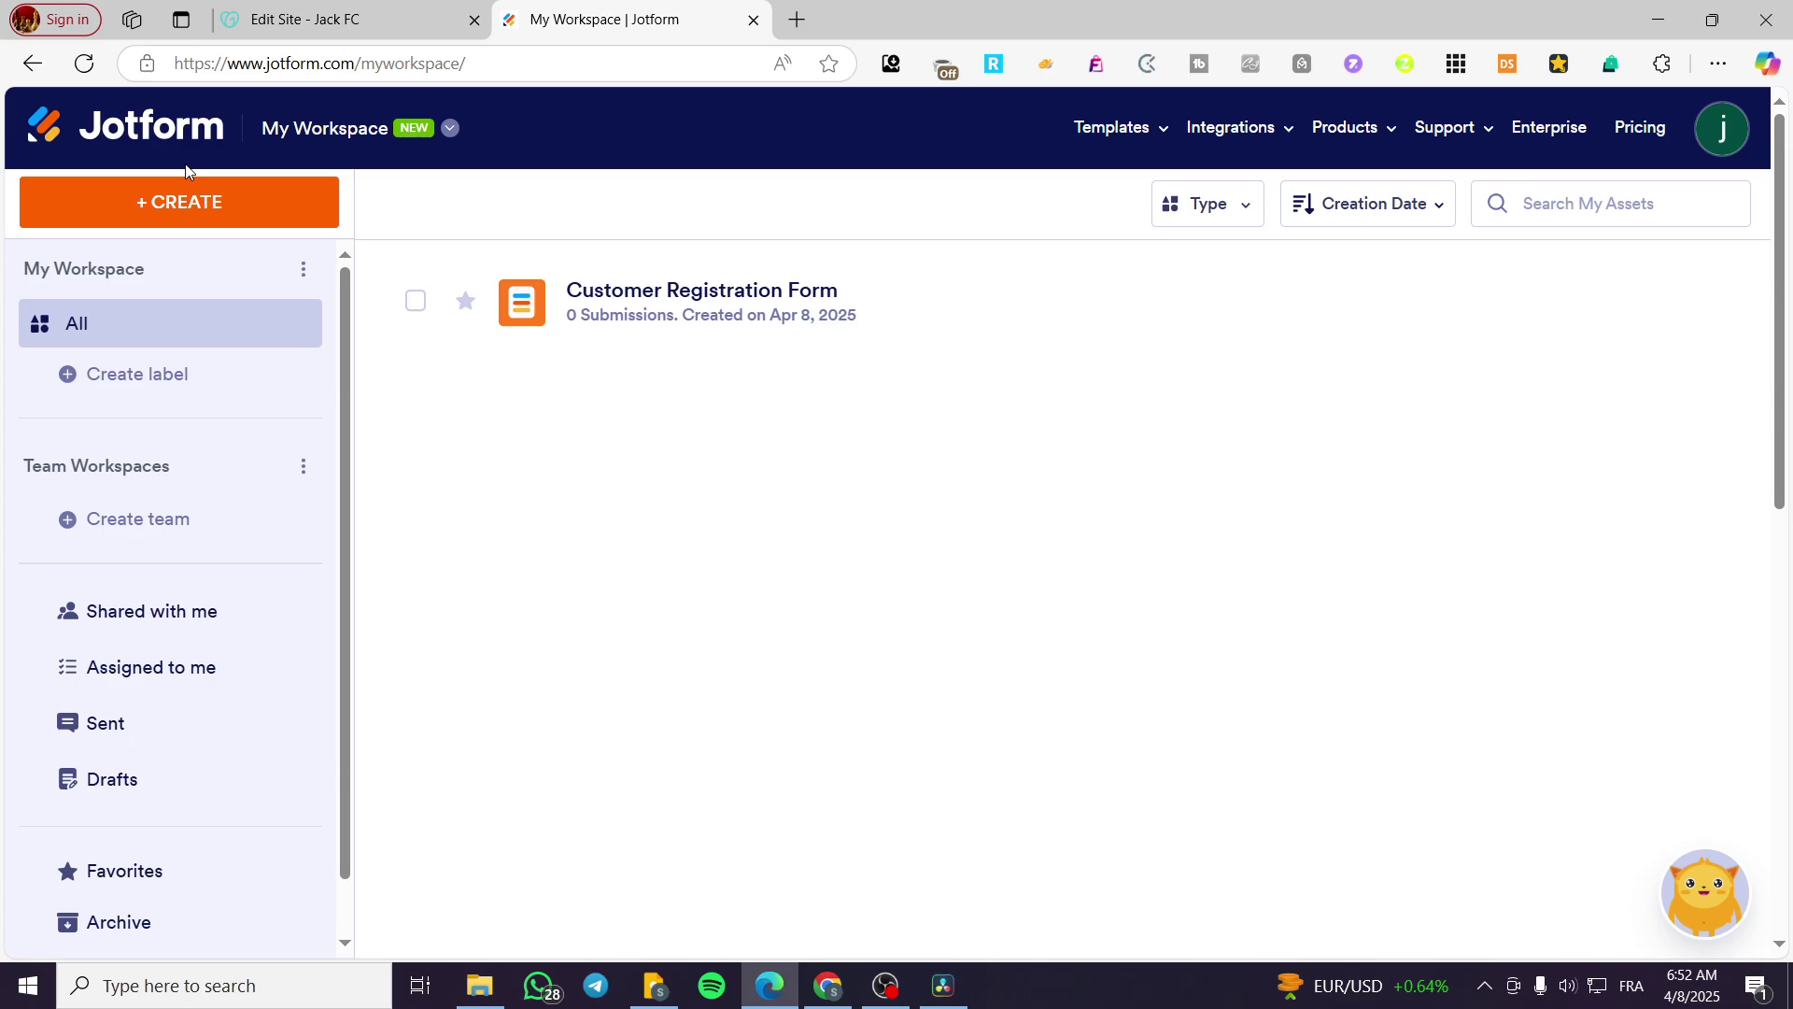
{"action": "left_click", "coordinate": [755, 304]}
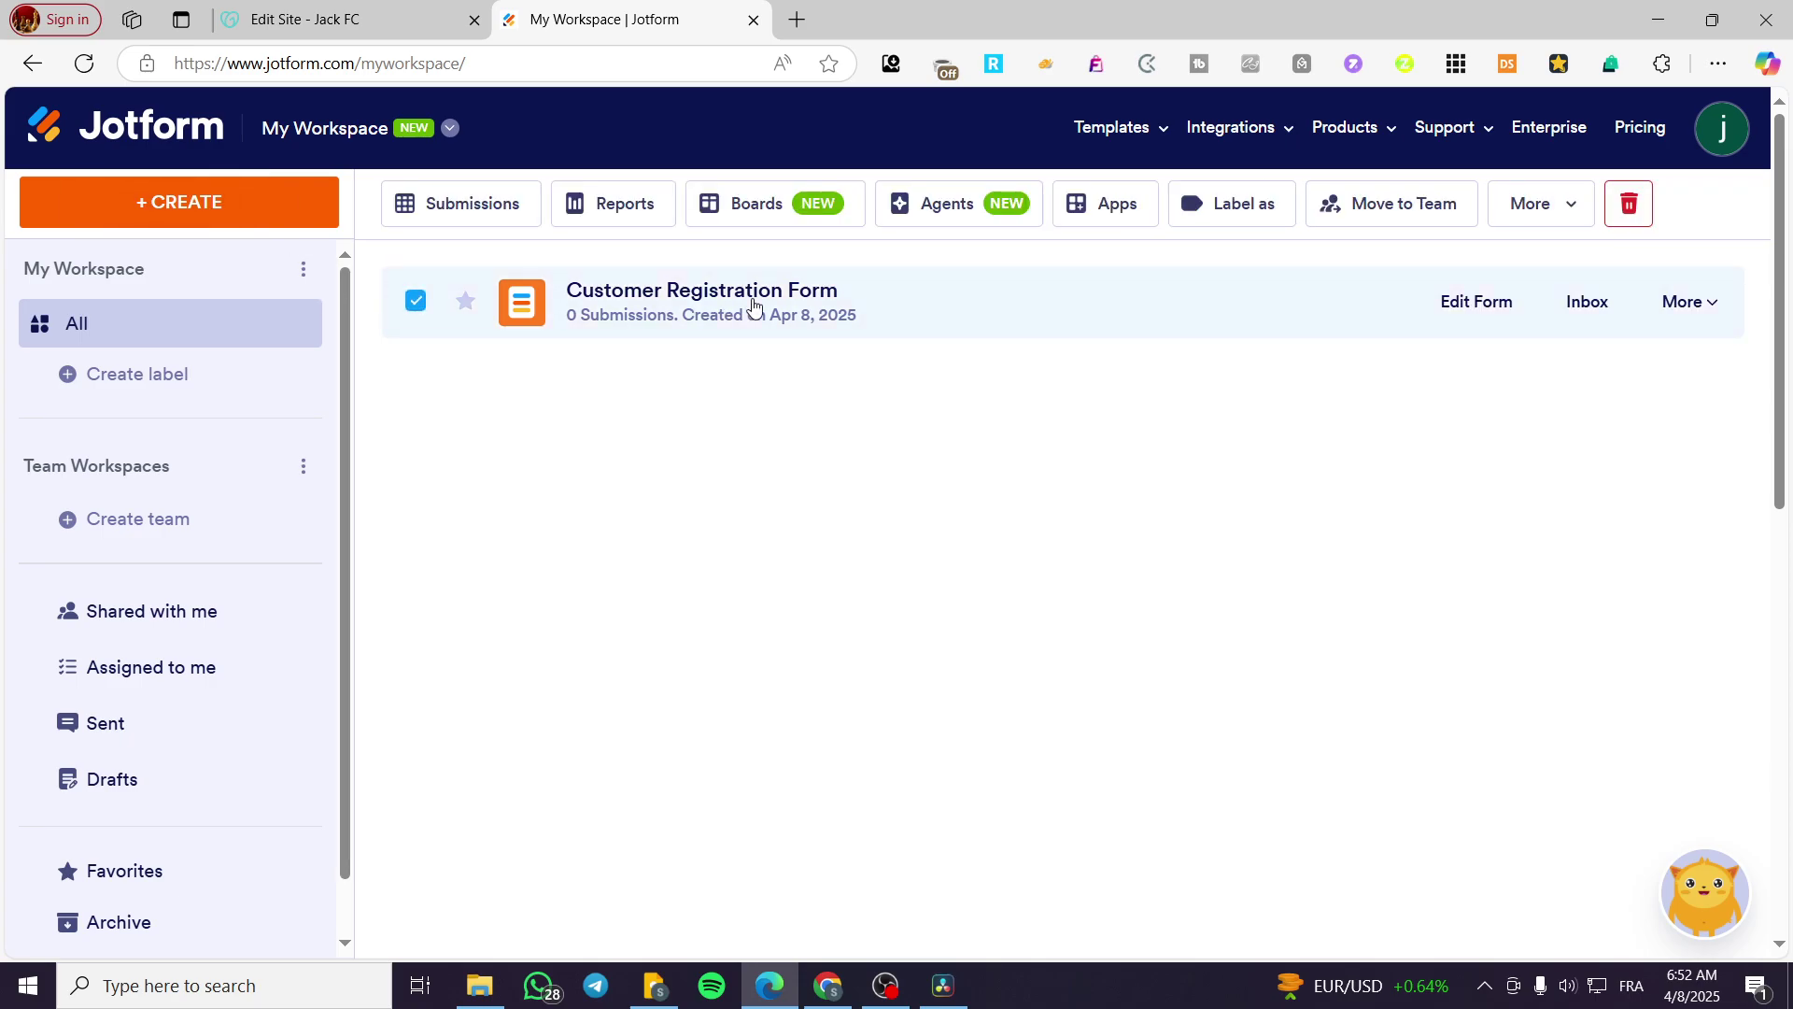
{"action": "left_click", "coordinate": [1462, 303]}
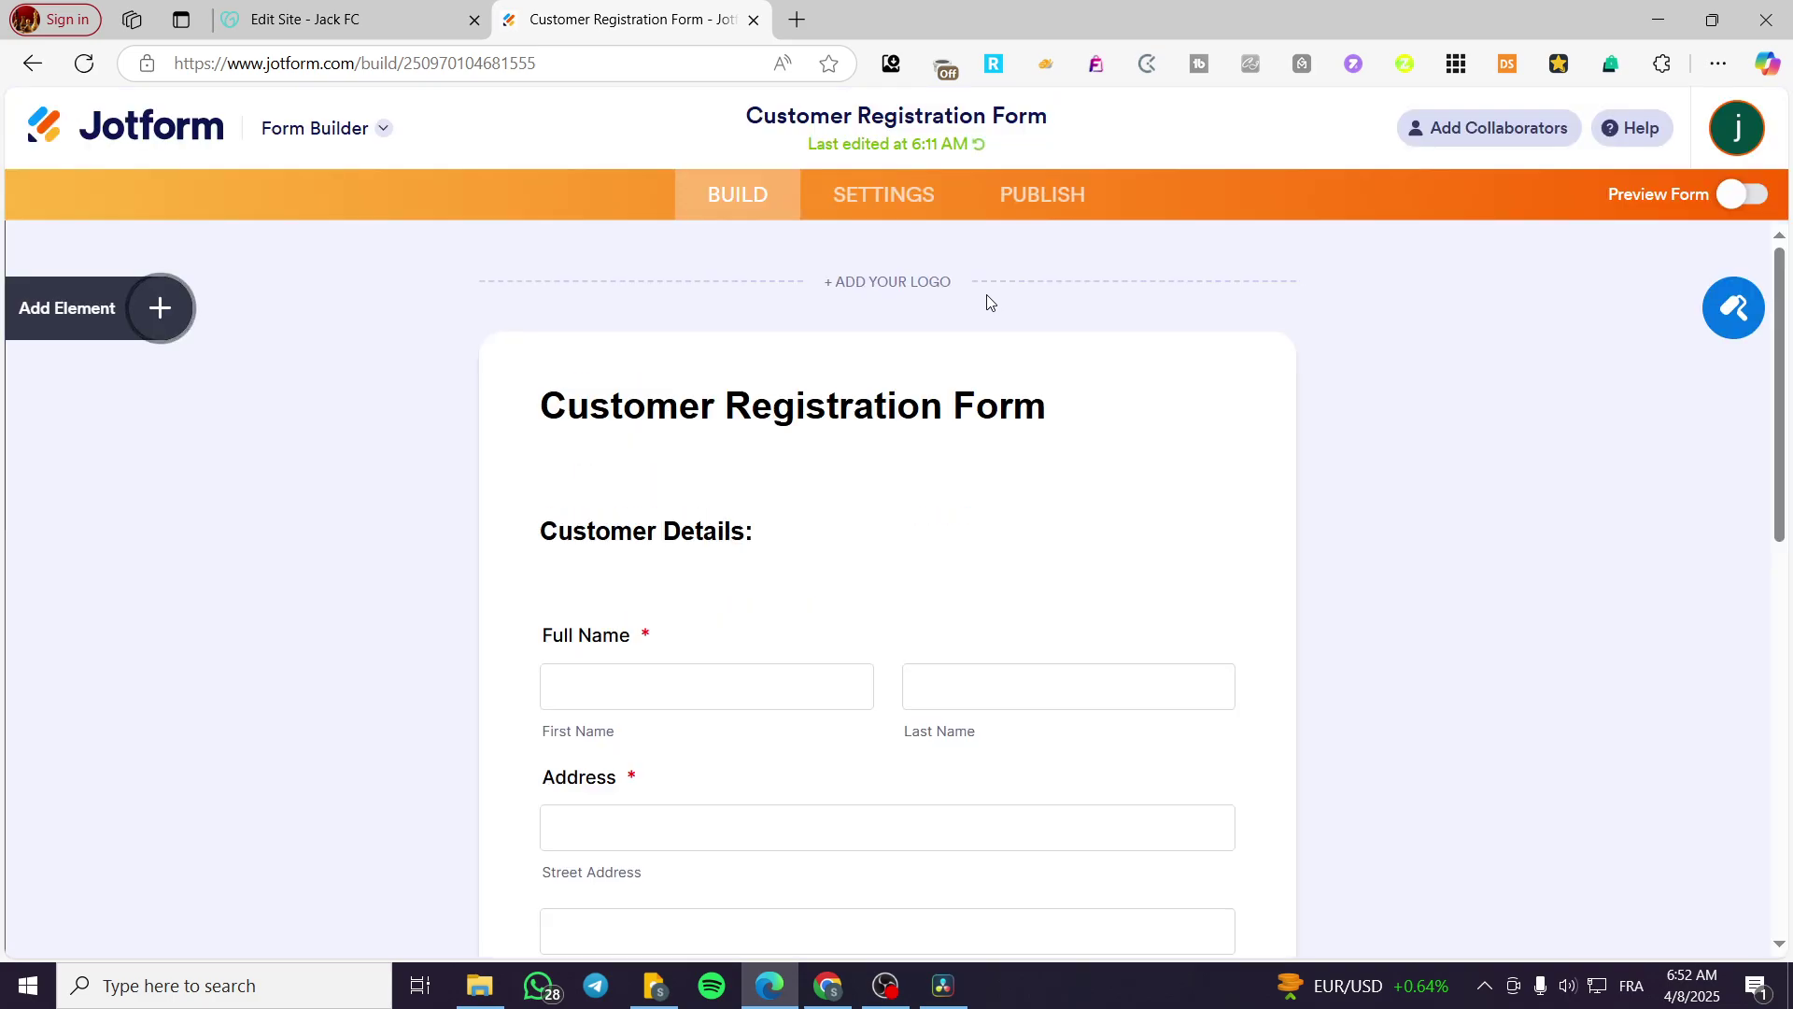
{"action": "scroll", "coordinate": [862, 541], "scroll_direction": "down", "scroll_amount": 2}
{"action": "scroll", "coordinate": [672, 520], "scroll_direction": "down", "scroll_amount": 8}
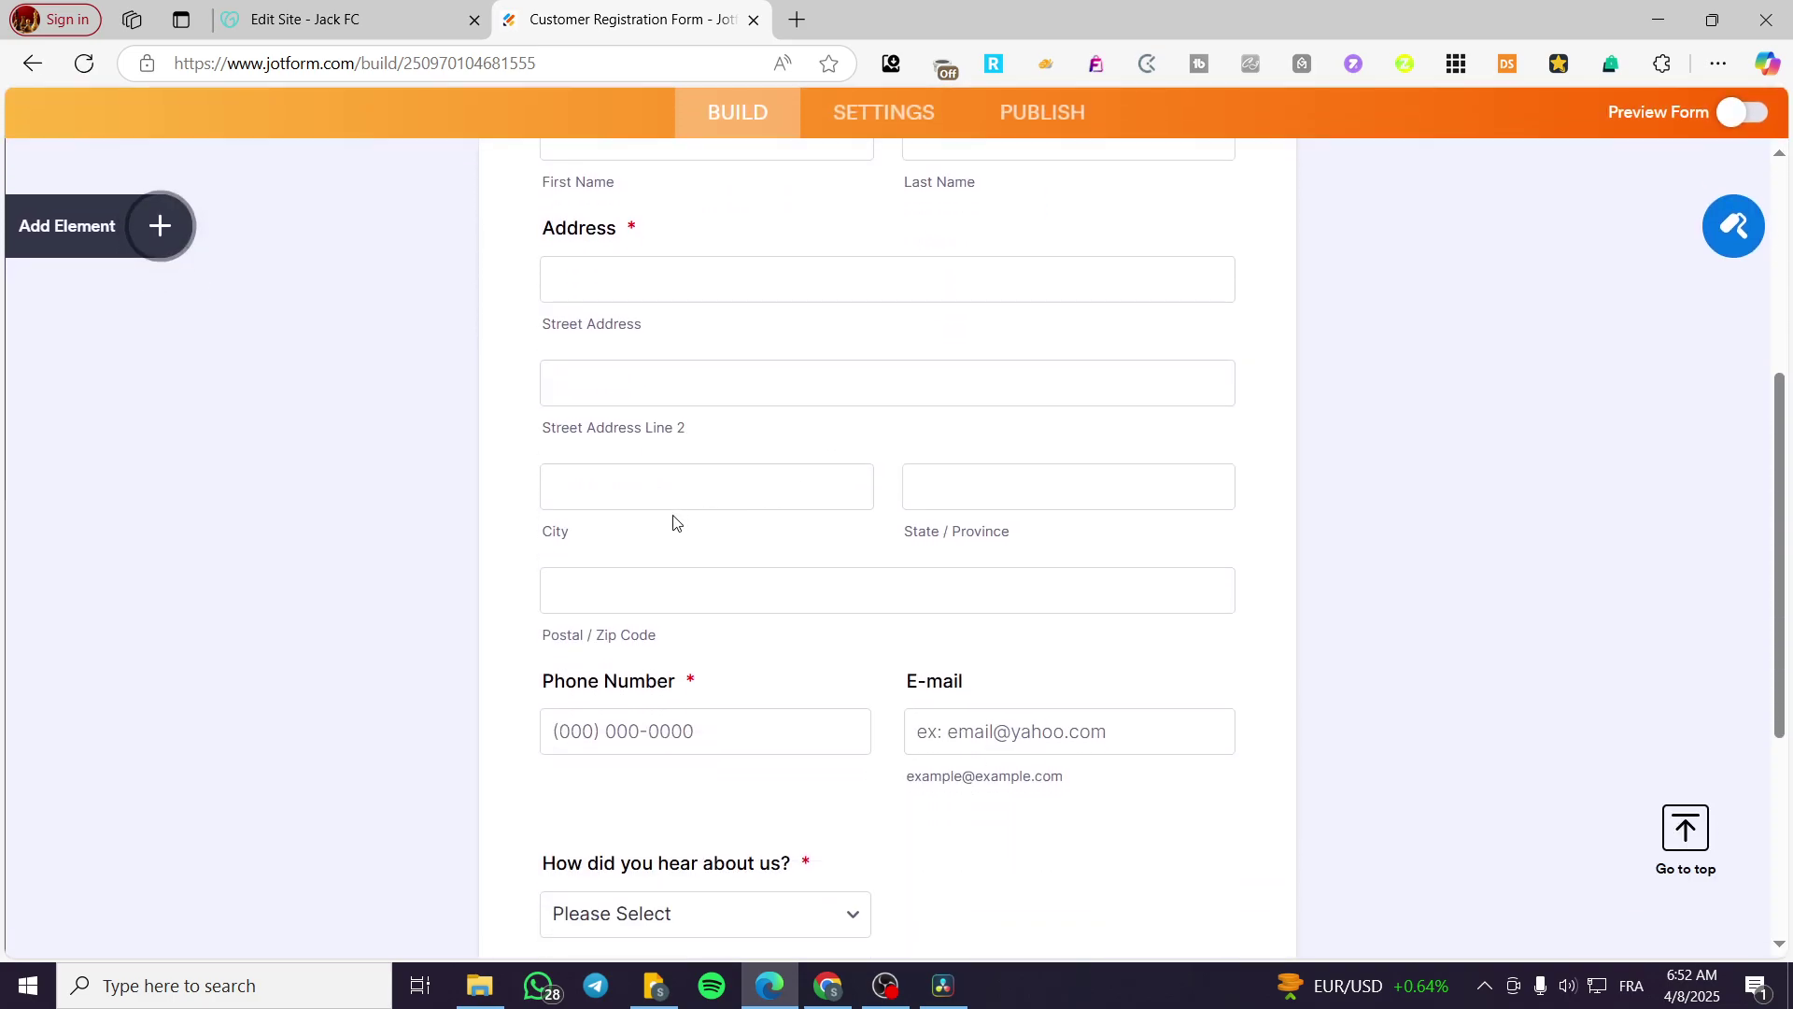
{"action": "scroll", "coordinate": [856, 533], "scroll_direction": "up", "scroll_amount": 10}
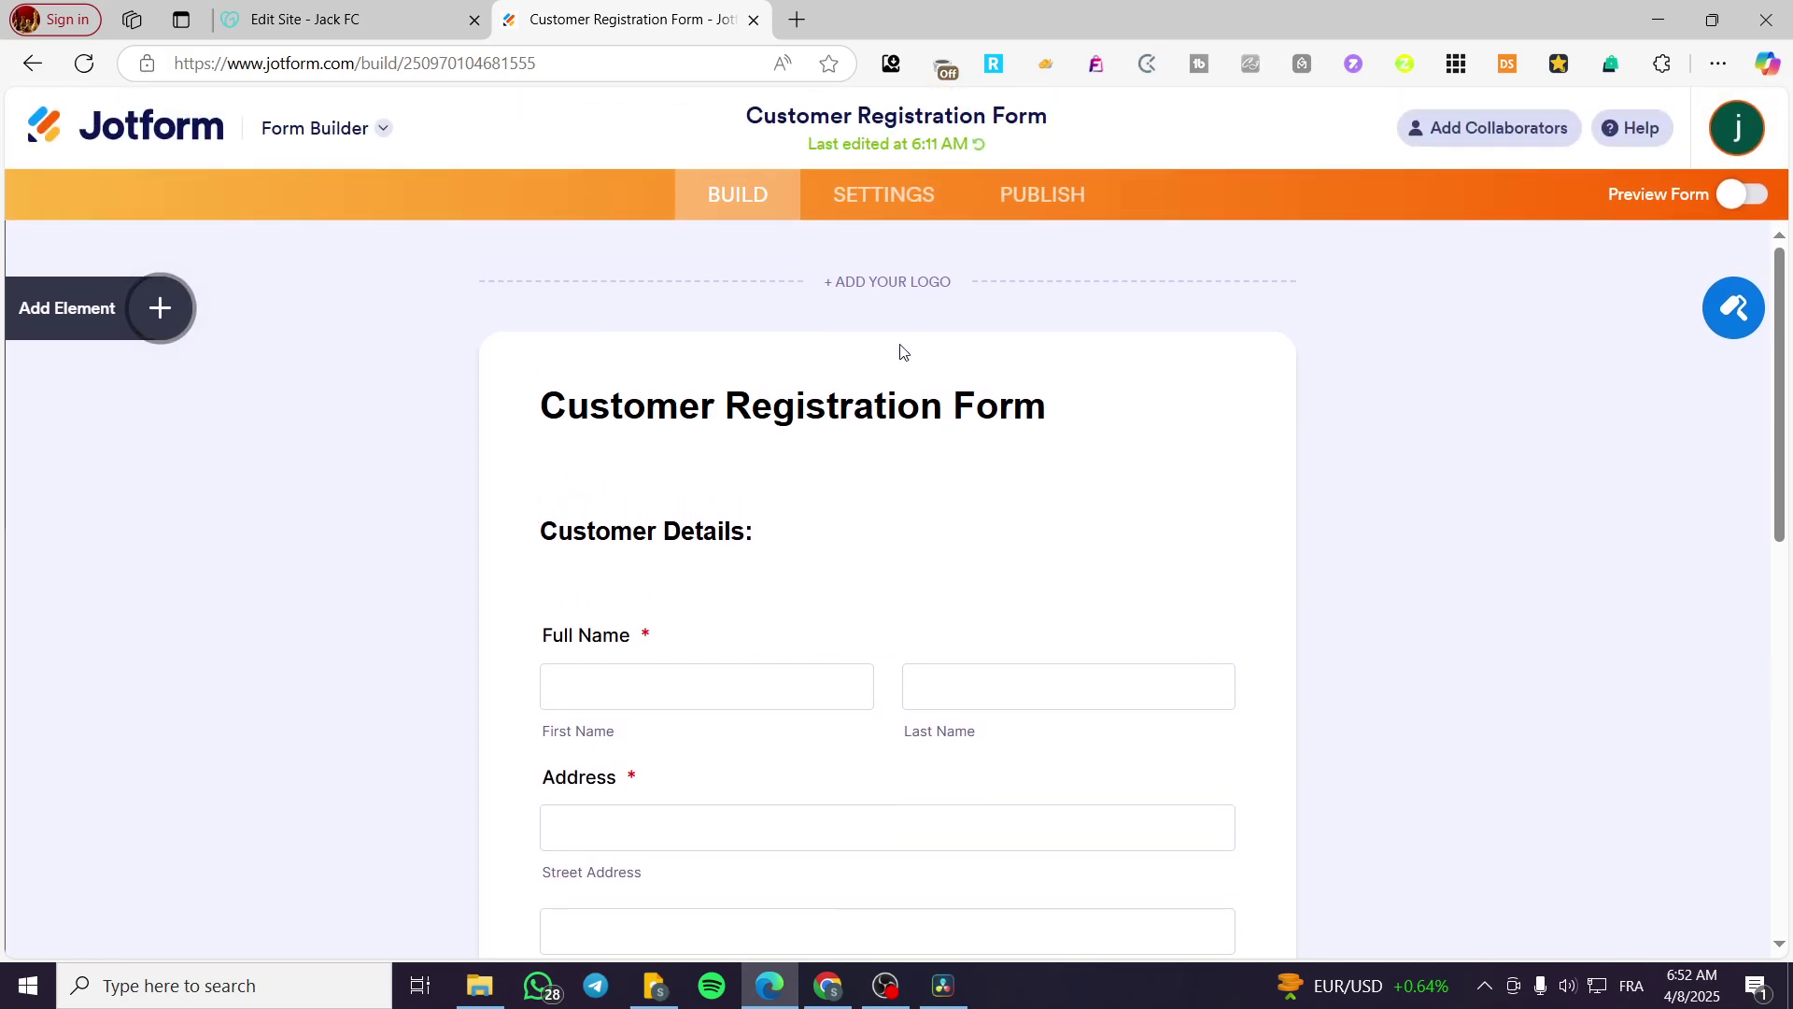
{"action": "scroll", "coordinate": [1214, 326], "scroll_direction": "down", "scroll_amount": 2}
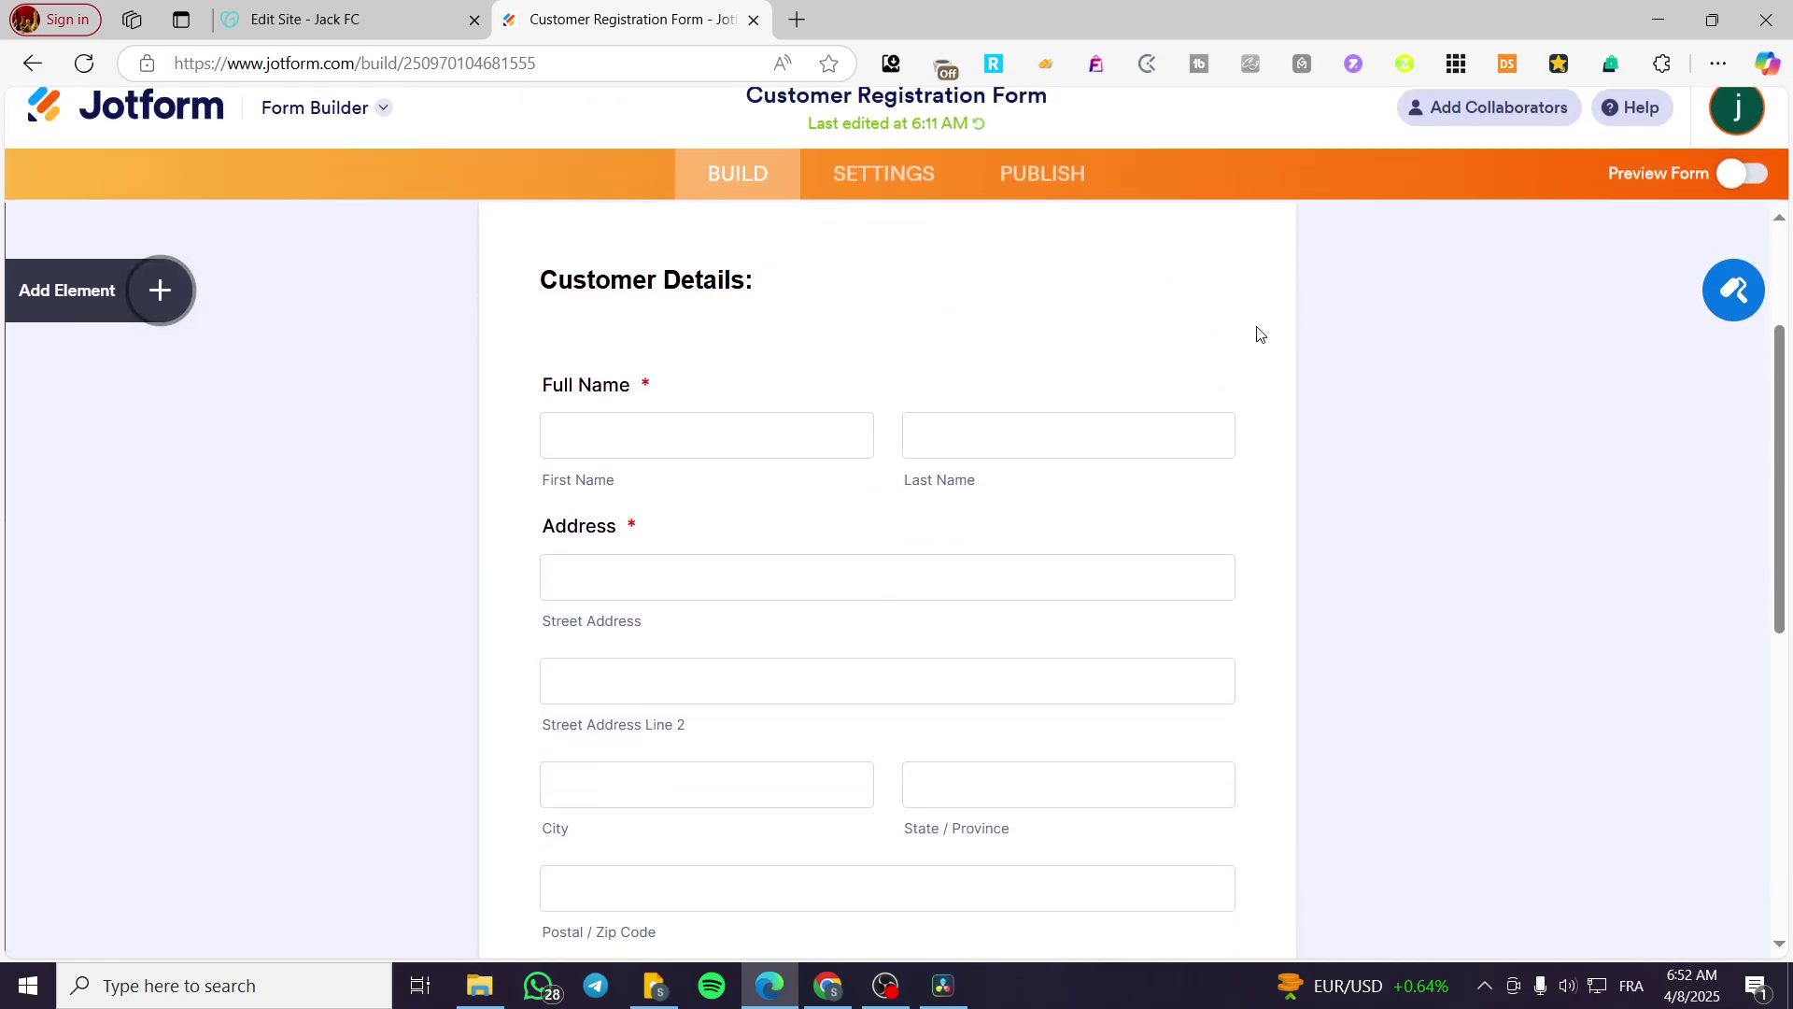
{"action": "scroll", "coordinate": [776, 276], "scroll_direction": "up", "scroll_amount": 2}
{"action": "scroll", "coordinate": [576, 400], "scroll_direction": "down", "scroll_amount": 2}
{"action": "scroll", "coordinate": [747, 371], "scroll_direction": "up", "scroll_amount": 1}
{"action": "scroll", "coordinate": [681, 464], "scroll_direction": "down", "scroll_amount": 7}
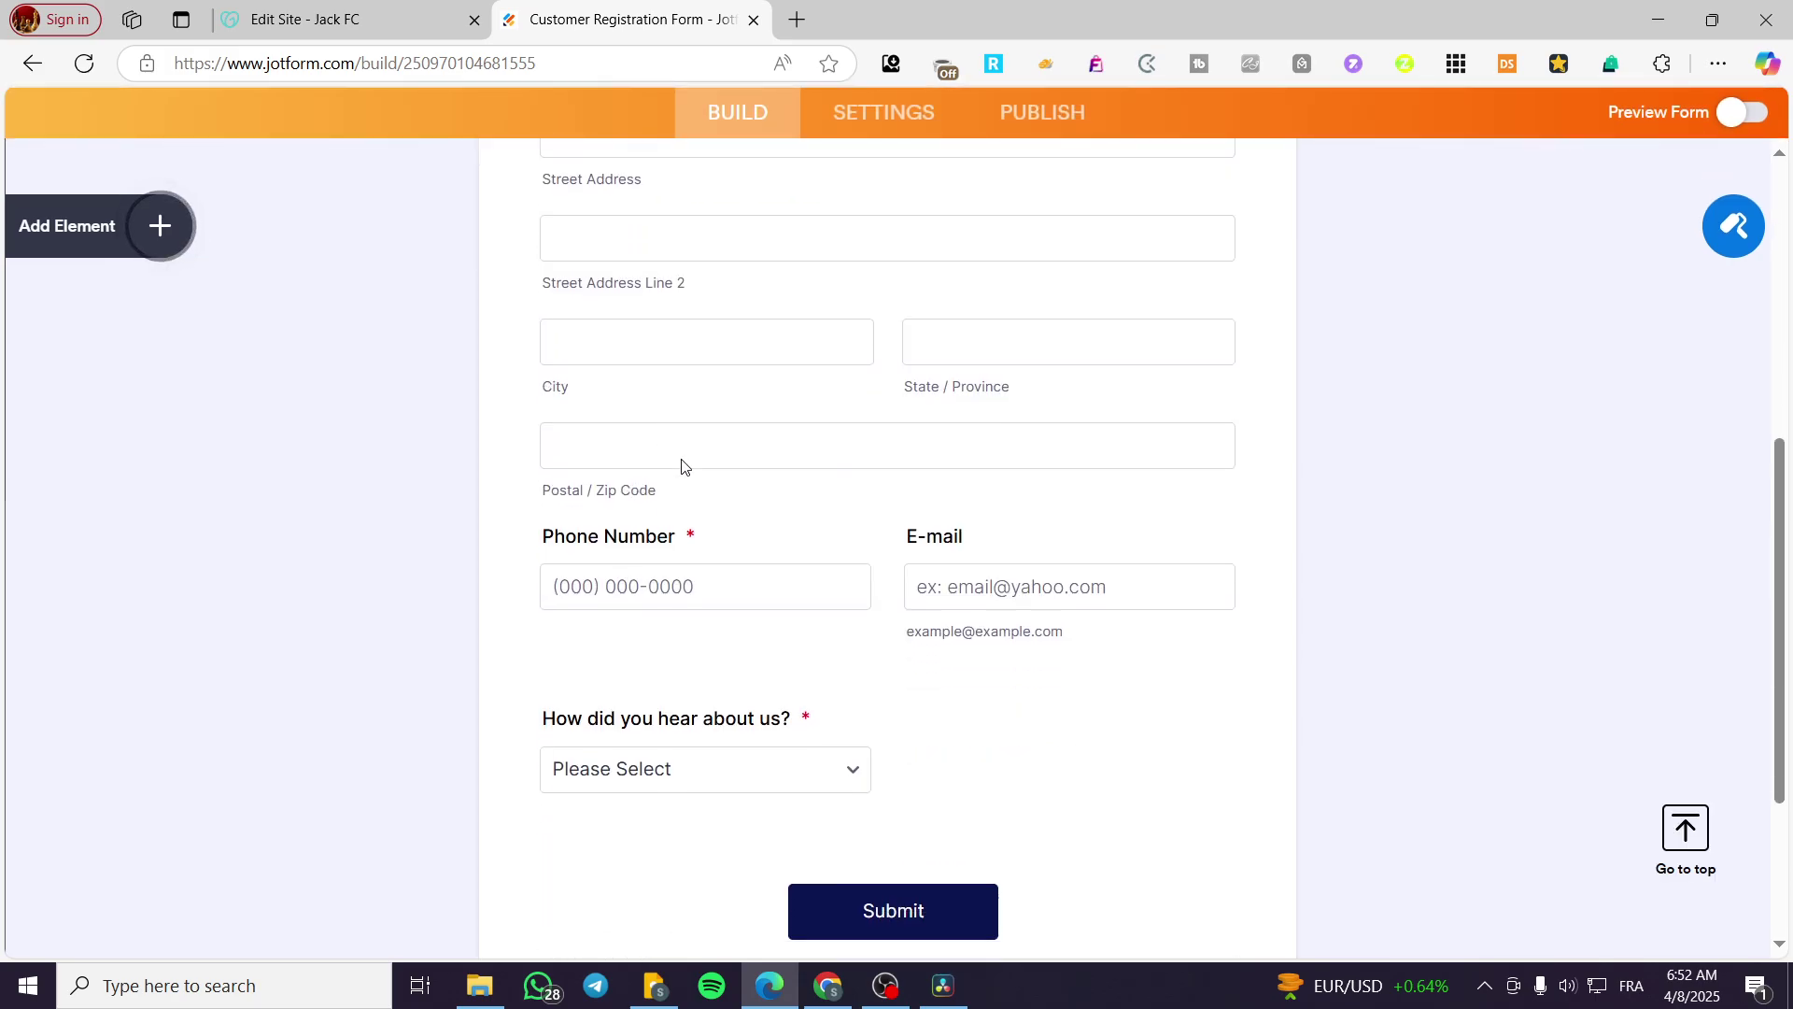
{"action": "scroll", "coordinate": [905, 380], "scroll_direction": "up", "scroll_amount": 9}
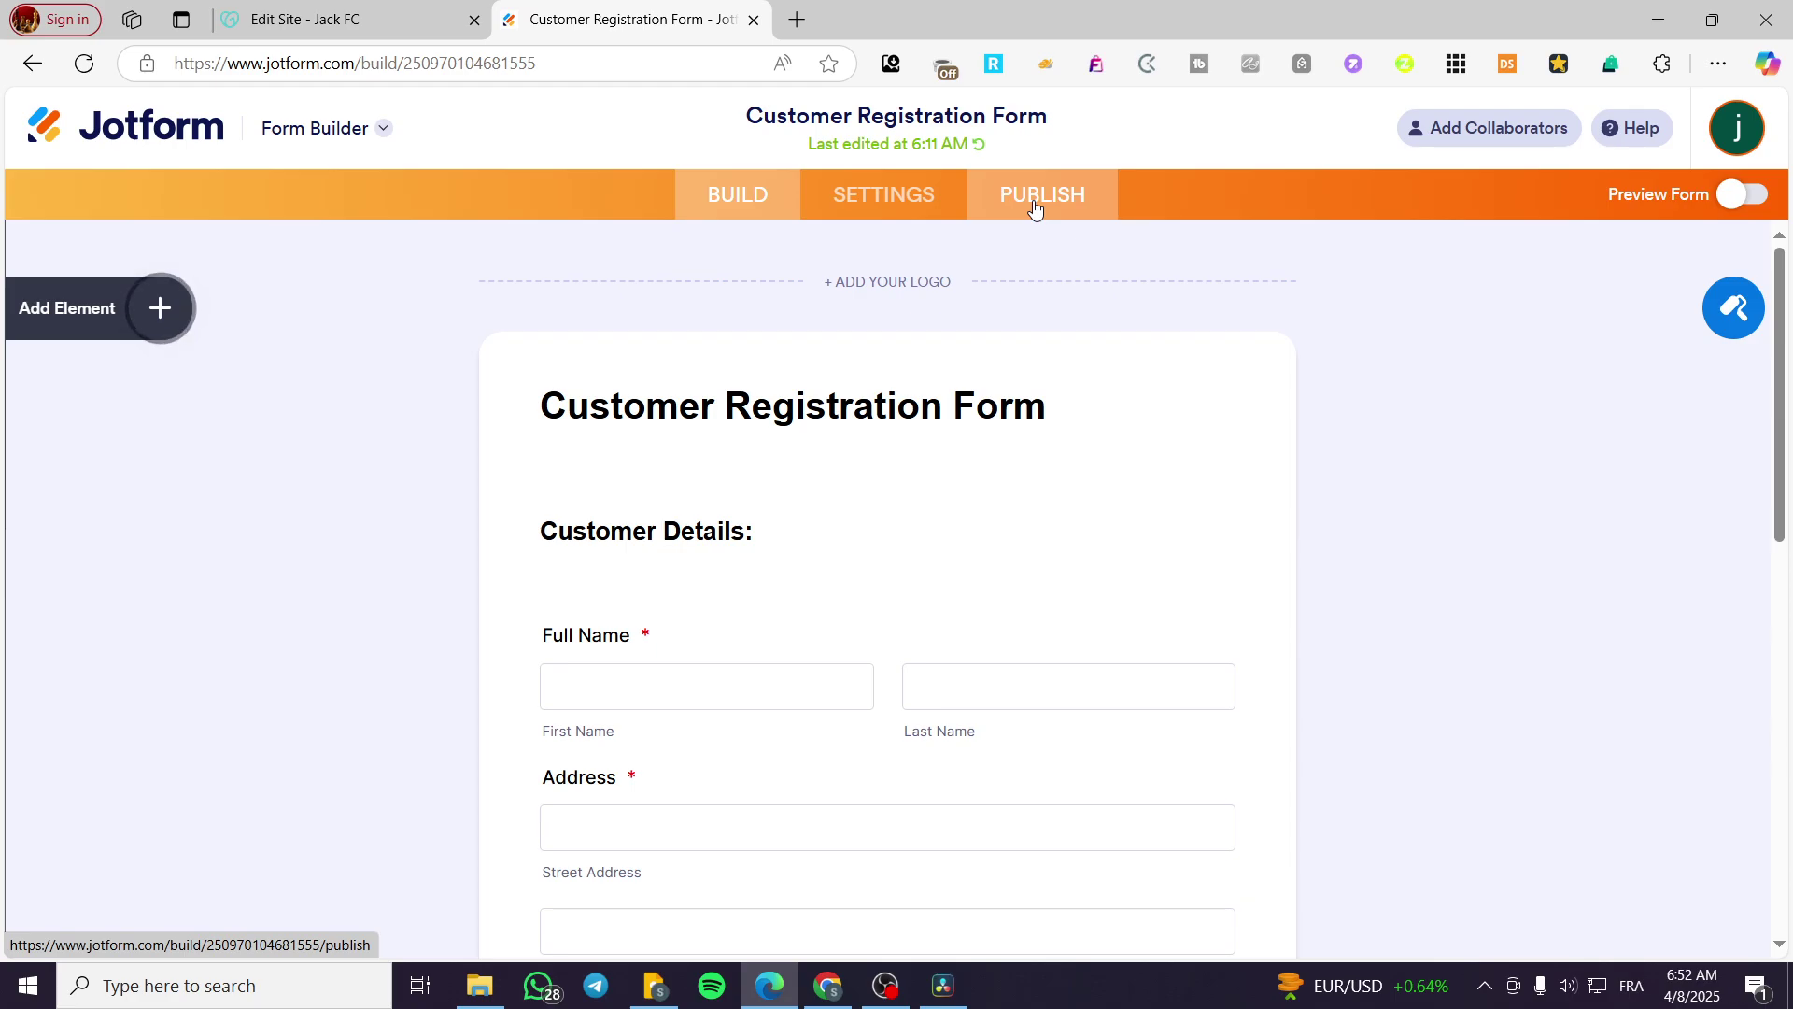
- Copy the form's embed code from Publish > Embed and return to the GoDaddy editor
{"action": "left_click", "coordinate": [1032, 202]}
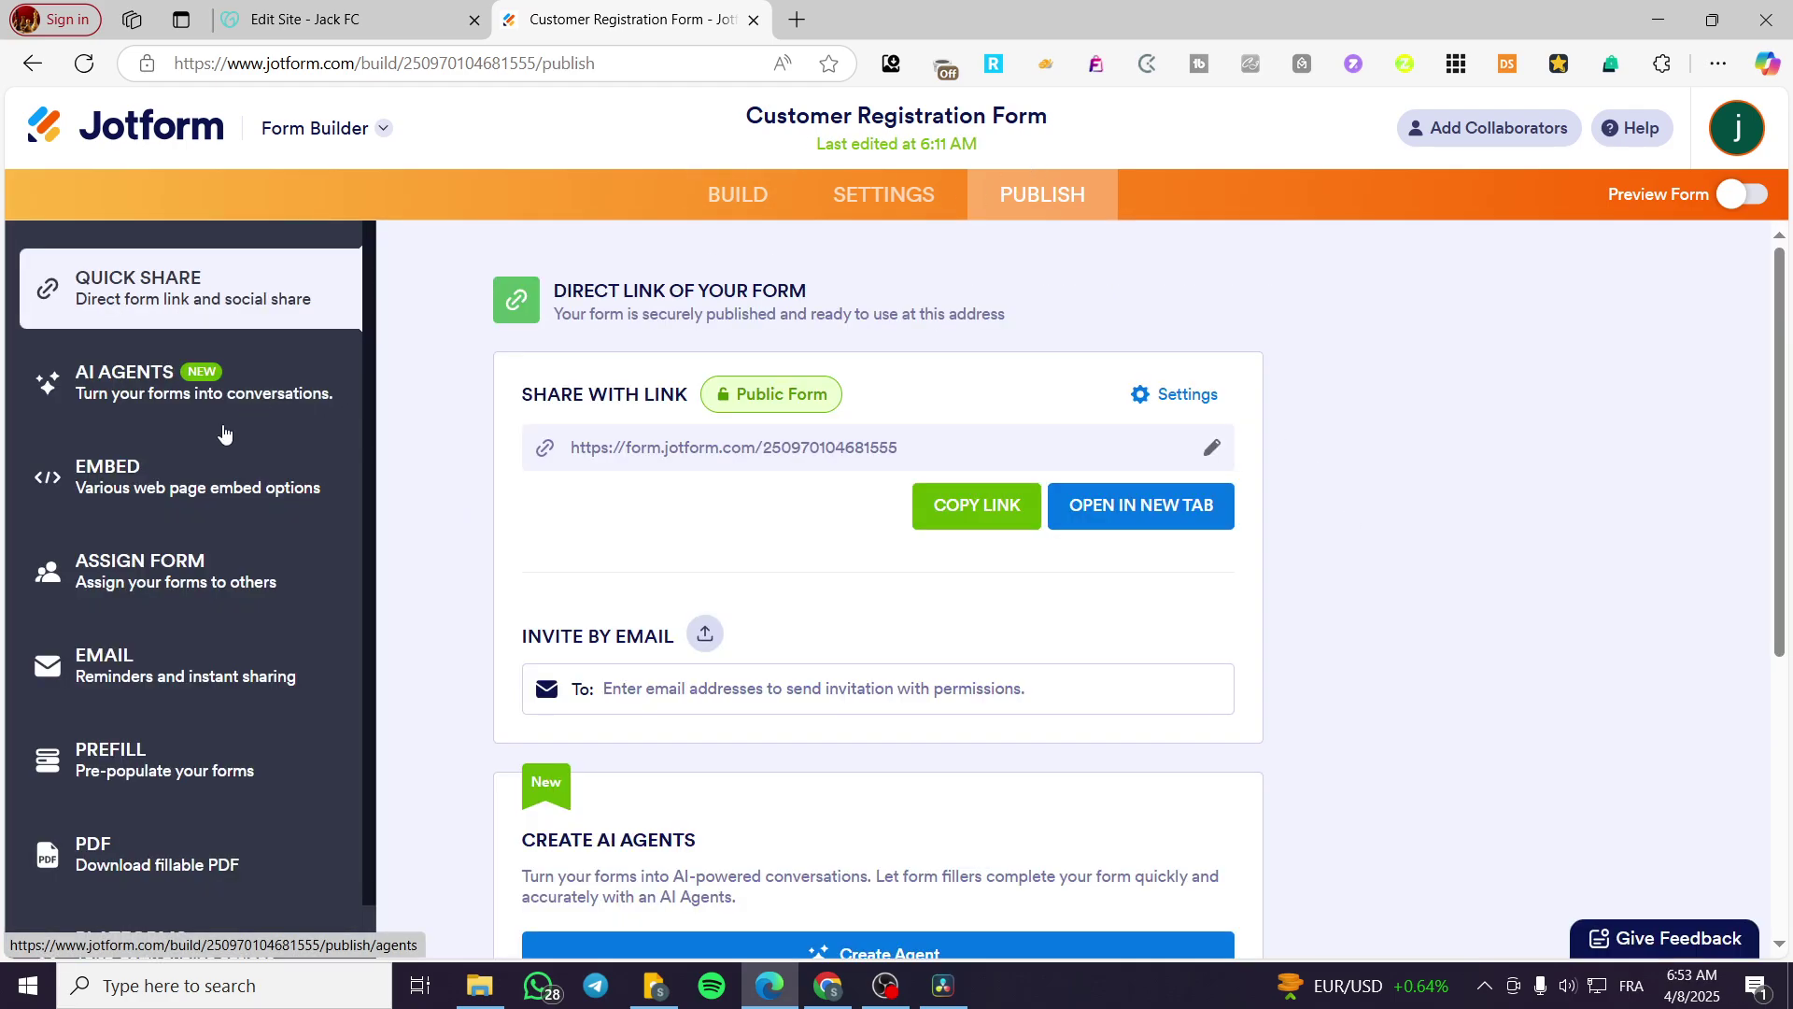
{"action": "left_click", "coordinate": [268, 463]}
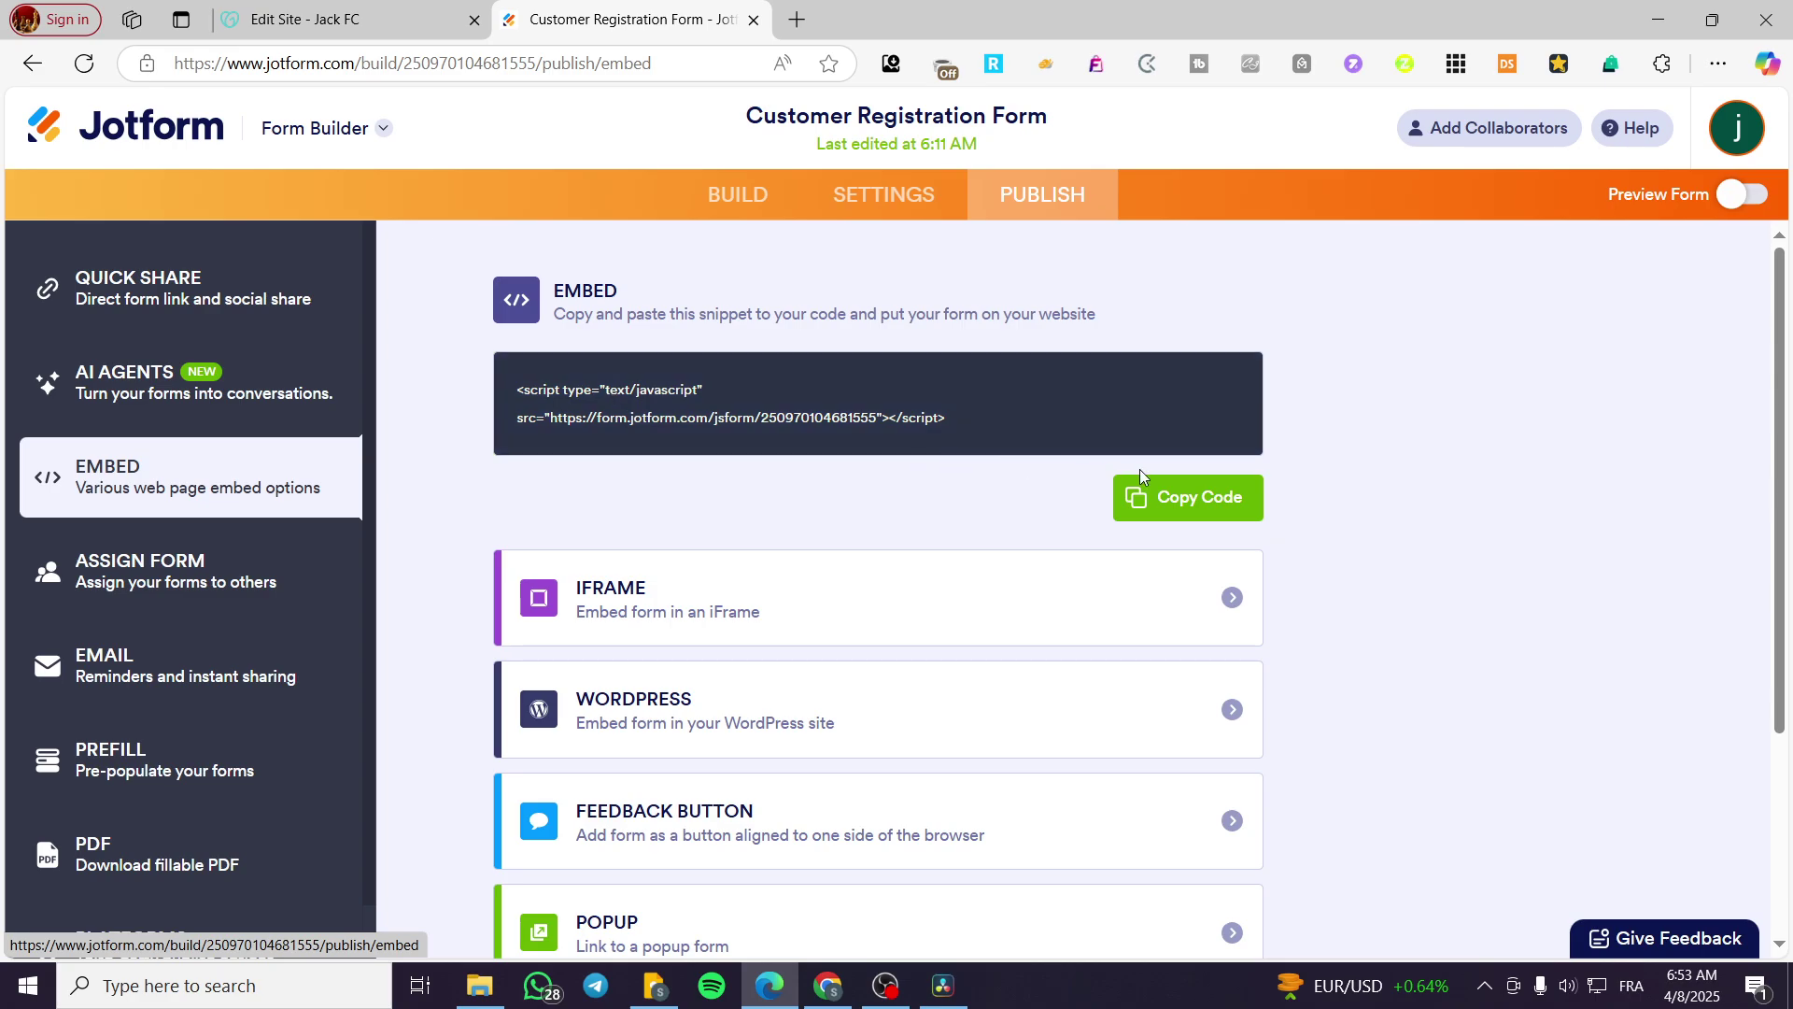
{"action": "left_click", "coordinate": [1158, 495]}
{"action": "key", "text": "ctrl+shift+Tab"}
- Add a Files & Web HTML section below the map with the Jotform script as custom code
{"action": "scroll", "coordinate": [630, 311], "scroll_direction": "down", "scroll_amount": 8}
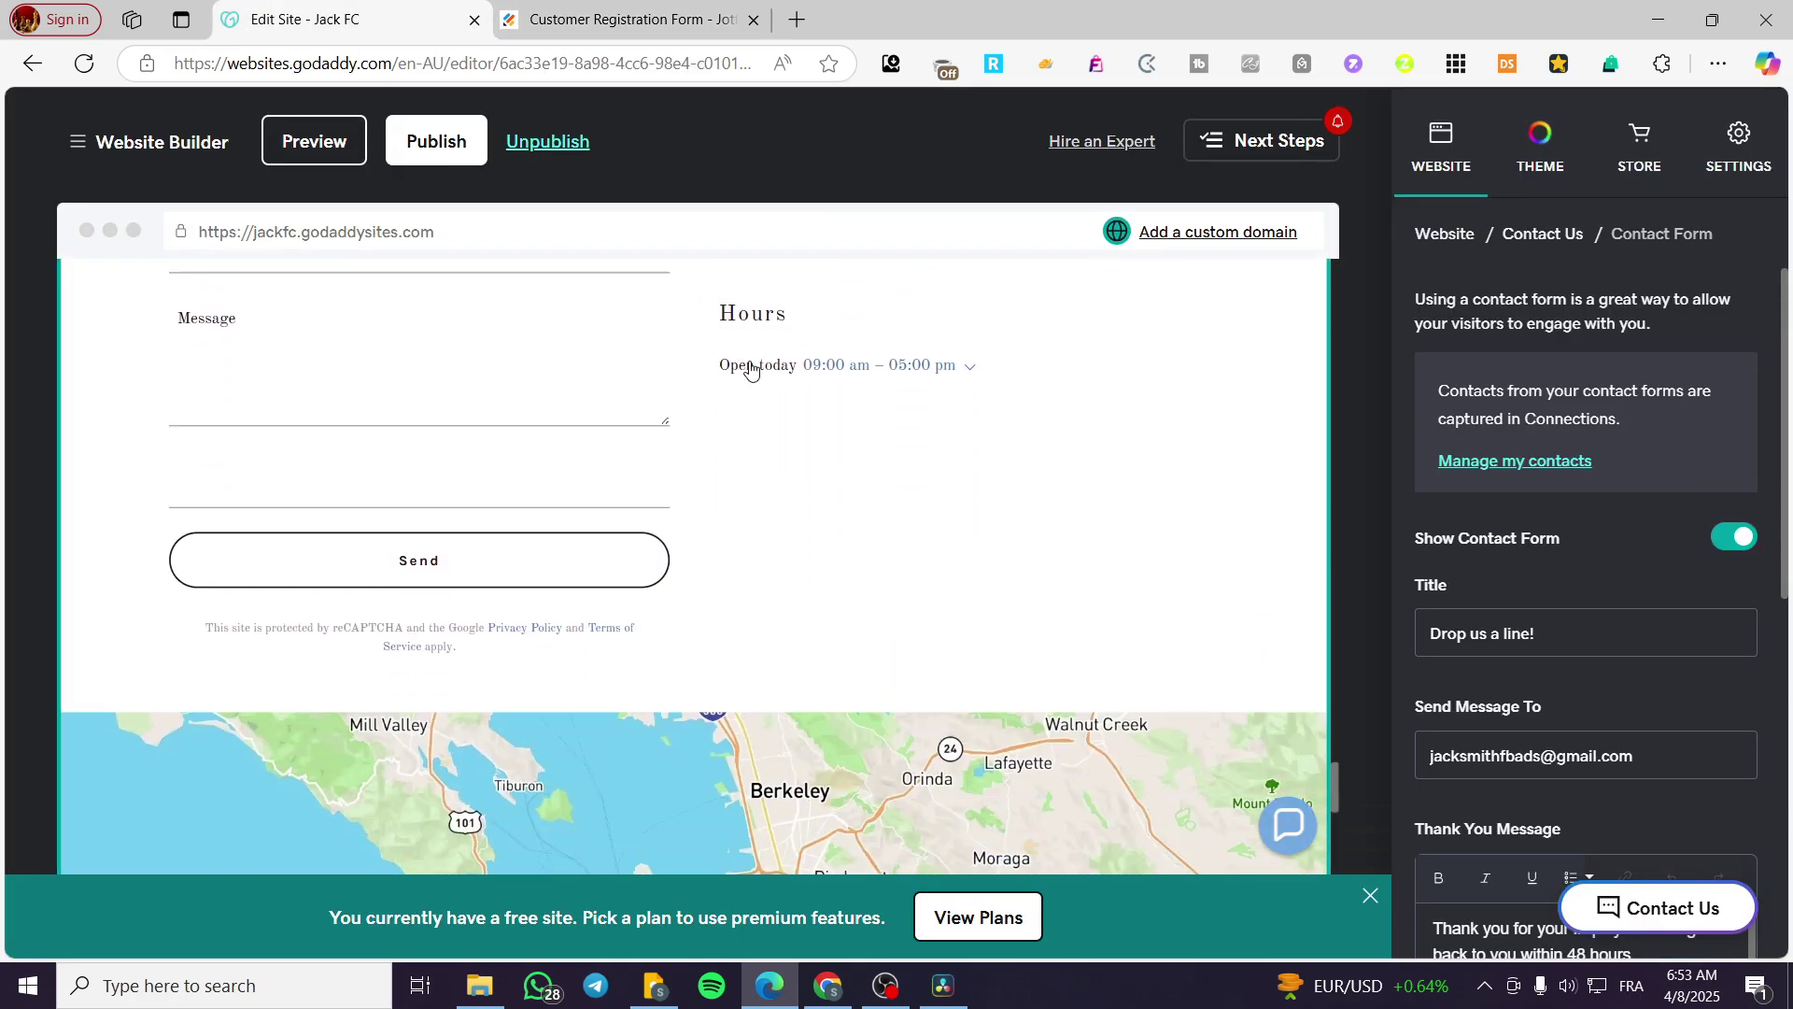
{"action": "left_click", "coordinate": [695, 691]}
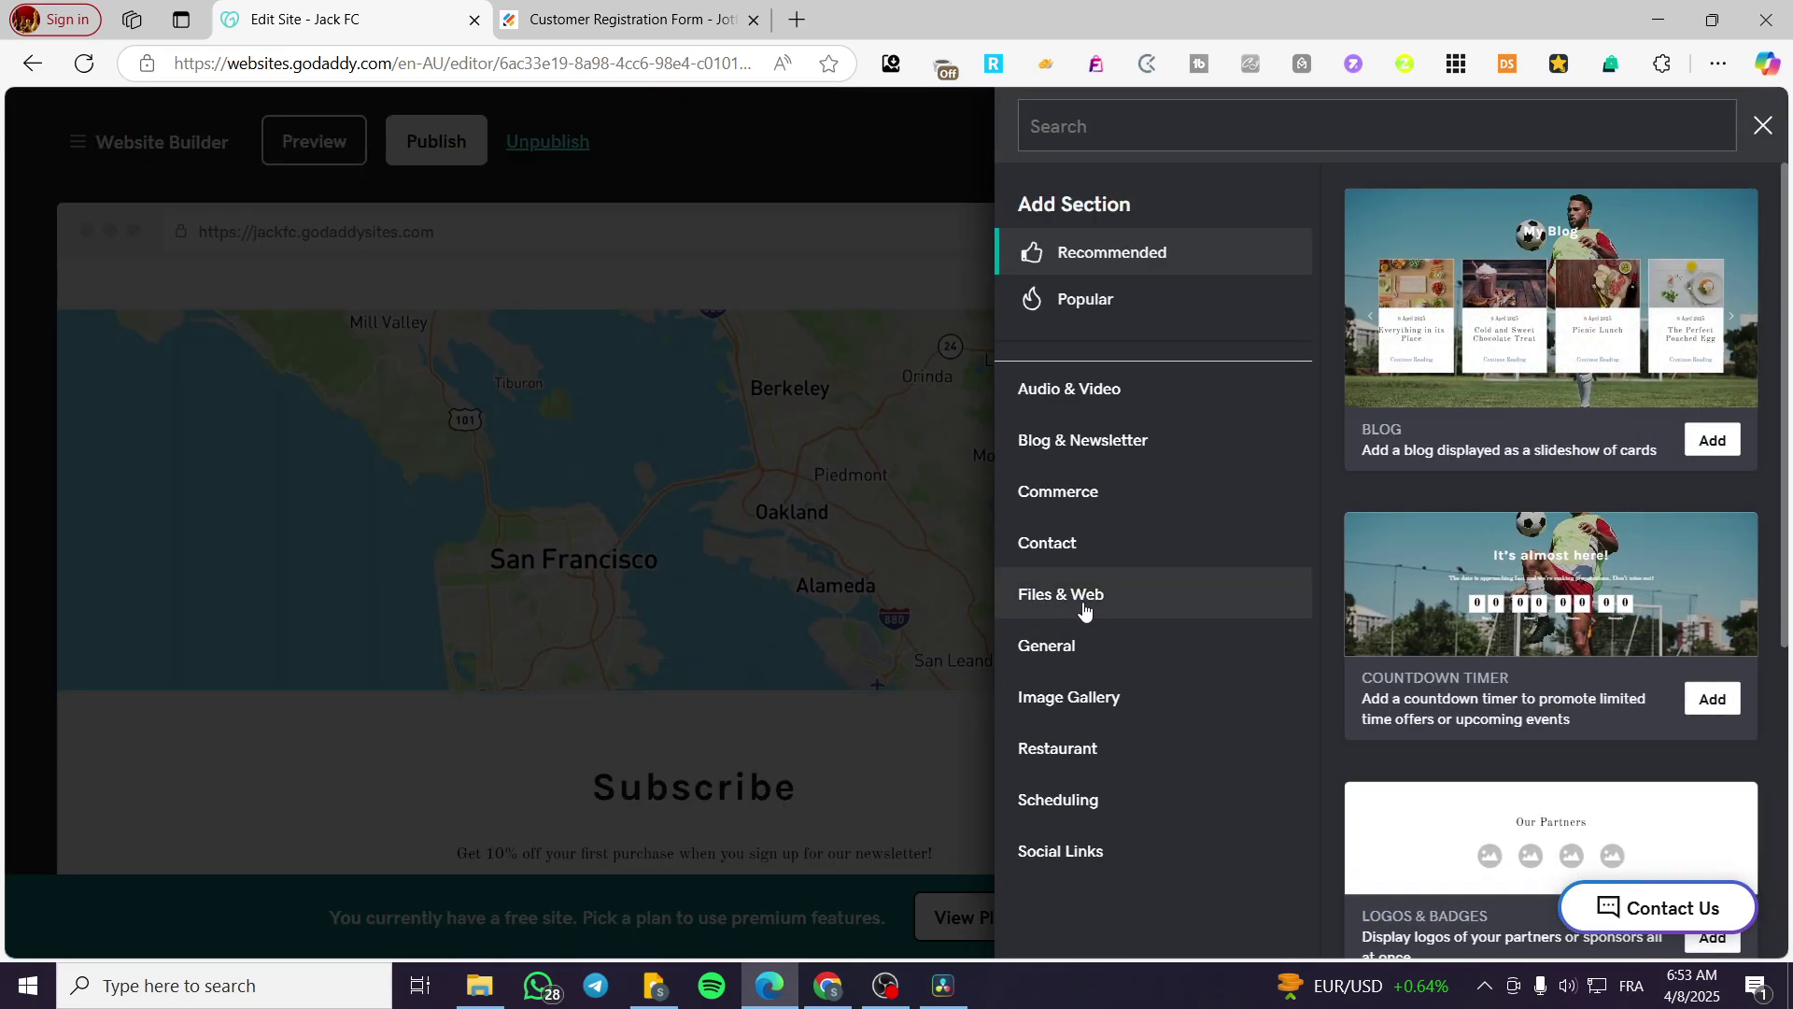
{"action": "left_click", "coordinate": [1087, 607]}
{"action": "left_click", "coordinate": [1081, 694]}
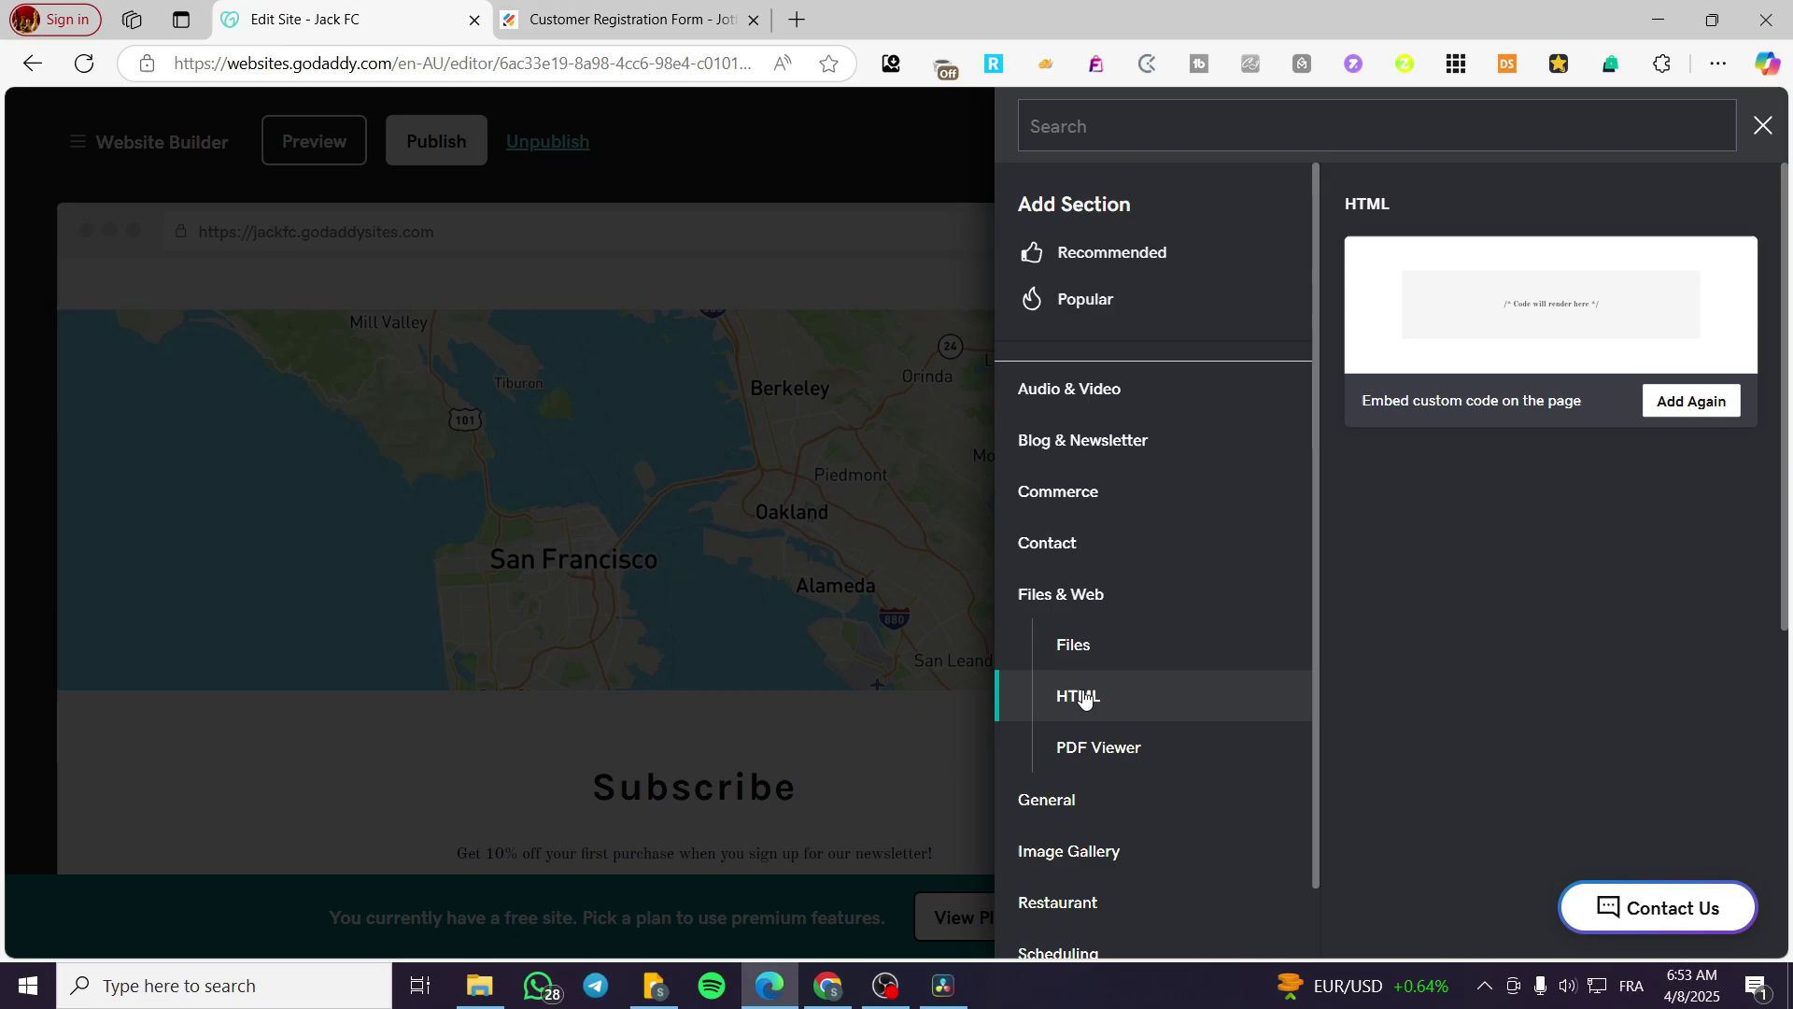
{"action": "left_click", "coordinate": [1658, 418]}
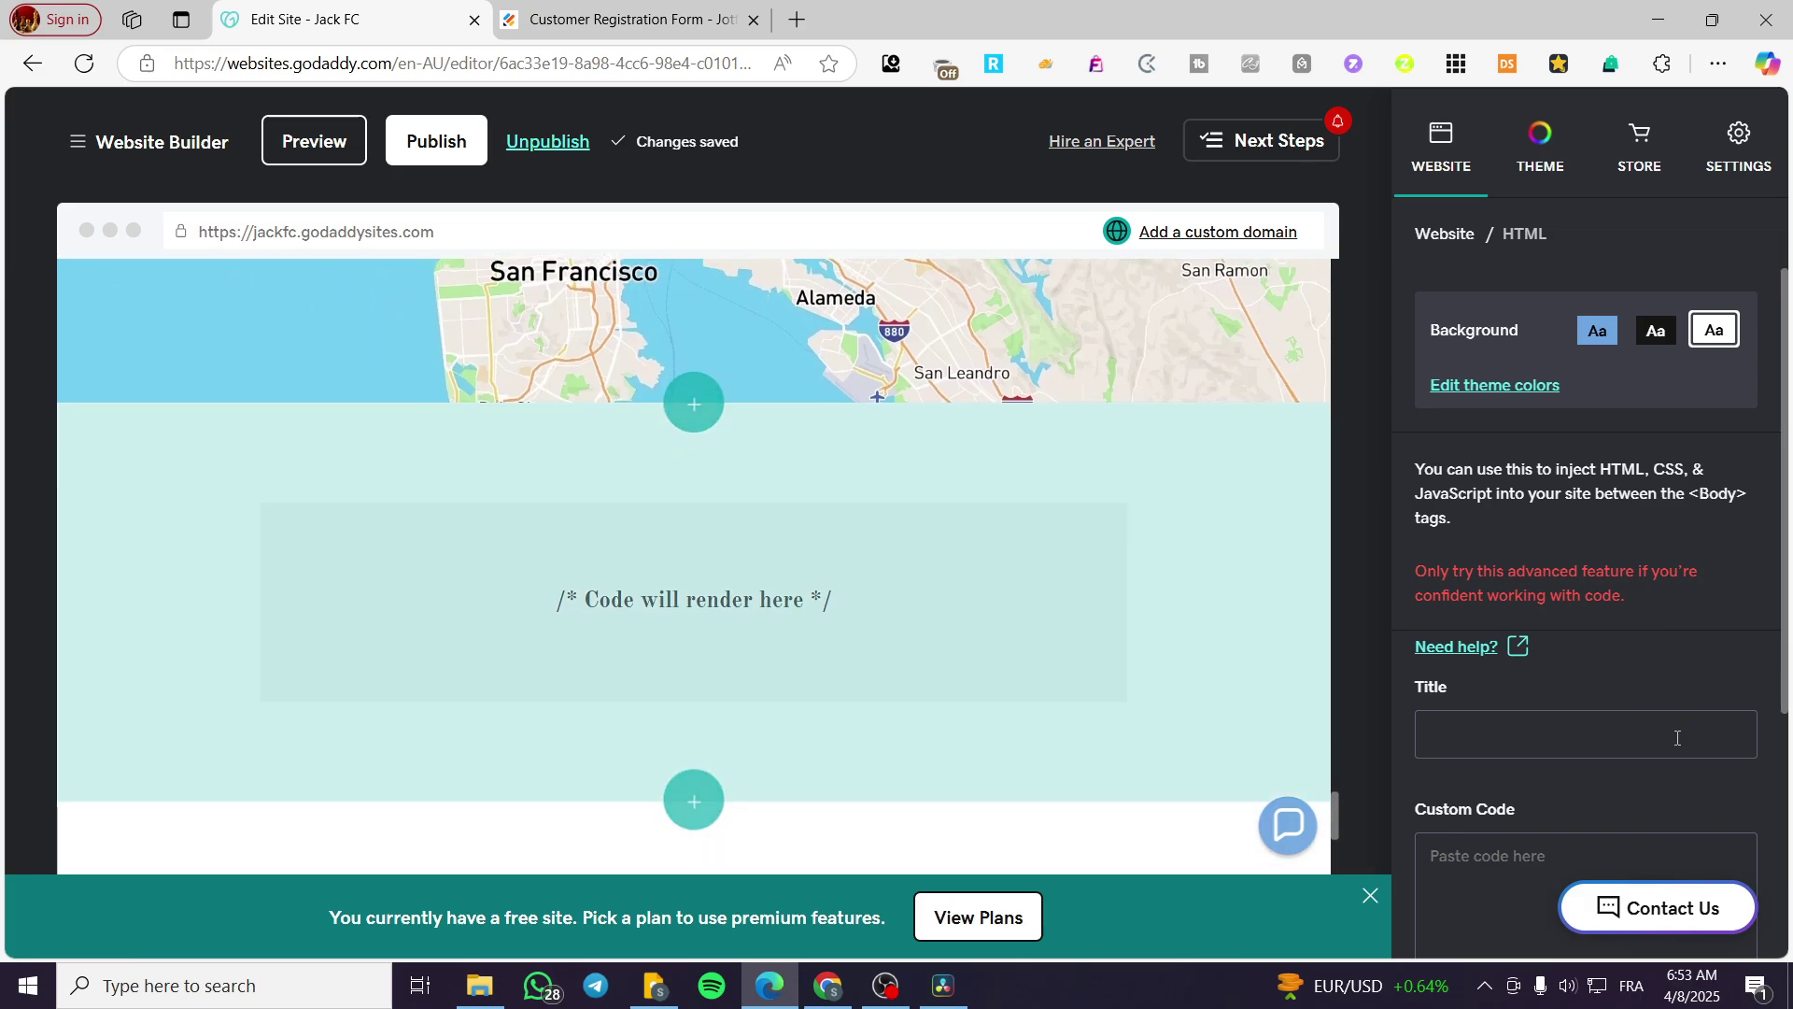
{"action": "scroll", "coordinate": [1521, 662], "scroll_direction": "down", "scroll_amount": 4}
{"action": "left_click", "coordinate": [1541, 597]}
{"action": "key", "text": "ctrl+v"}
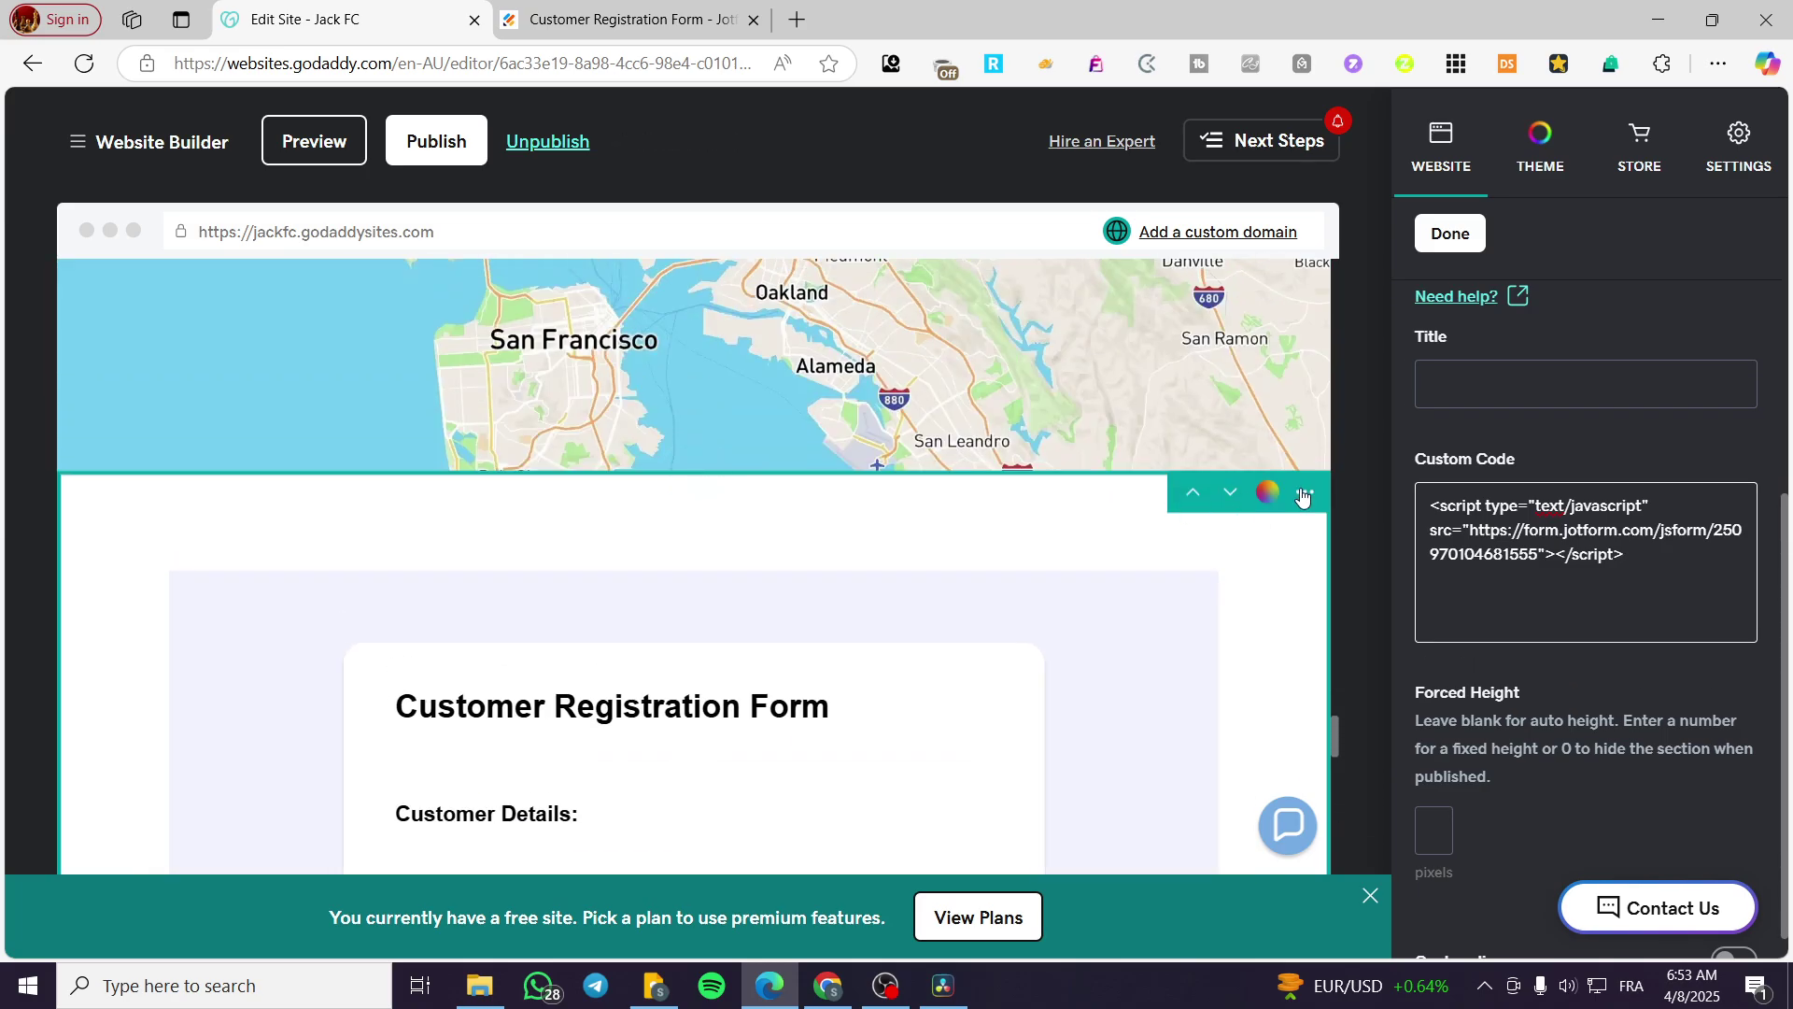
- Delete the new HTML section from the Home page again
{"action": "left_click", "coordinate": [1304, 491]}
{"action": "left_click", "coordinate": [1307, 641]}
{"action": "left_click", "coordinate": [650, 593]}
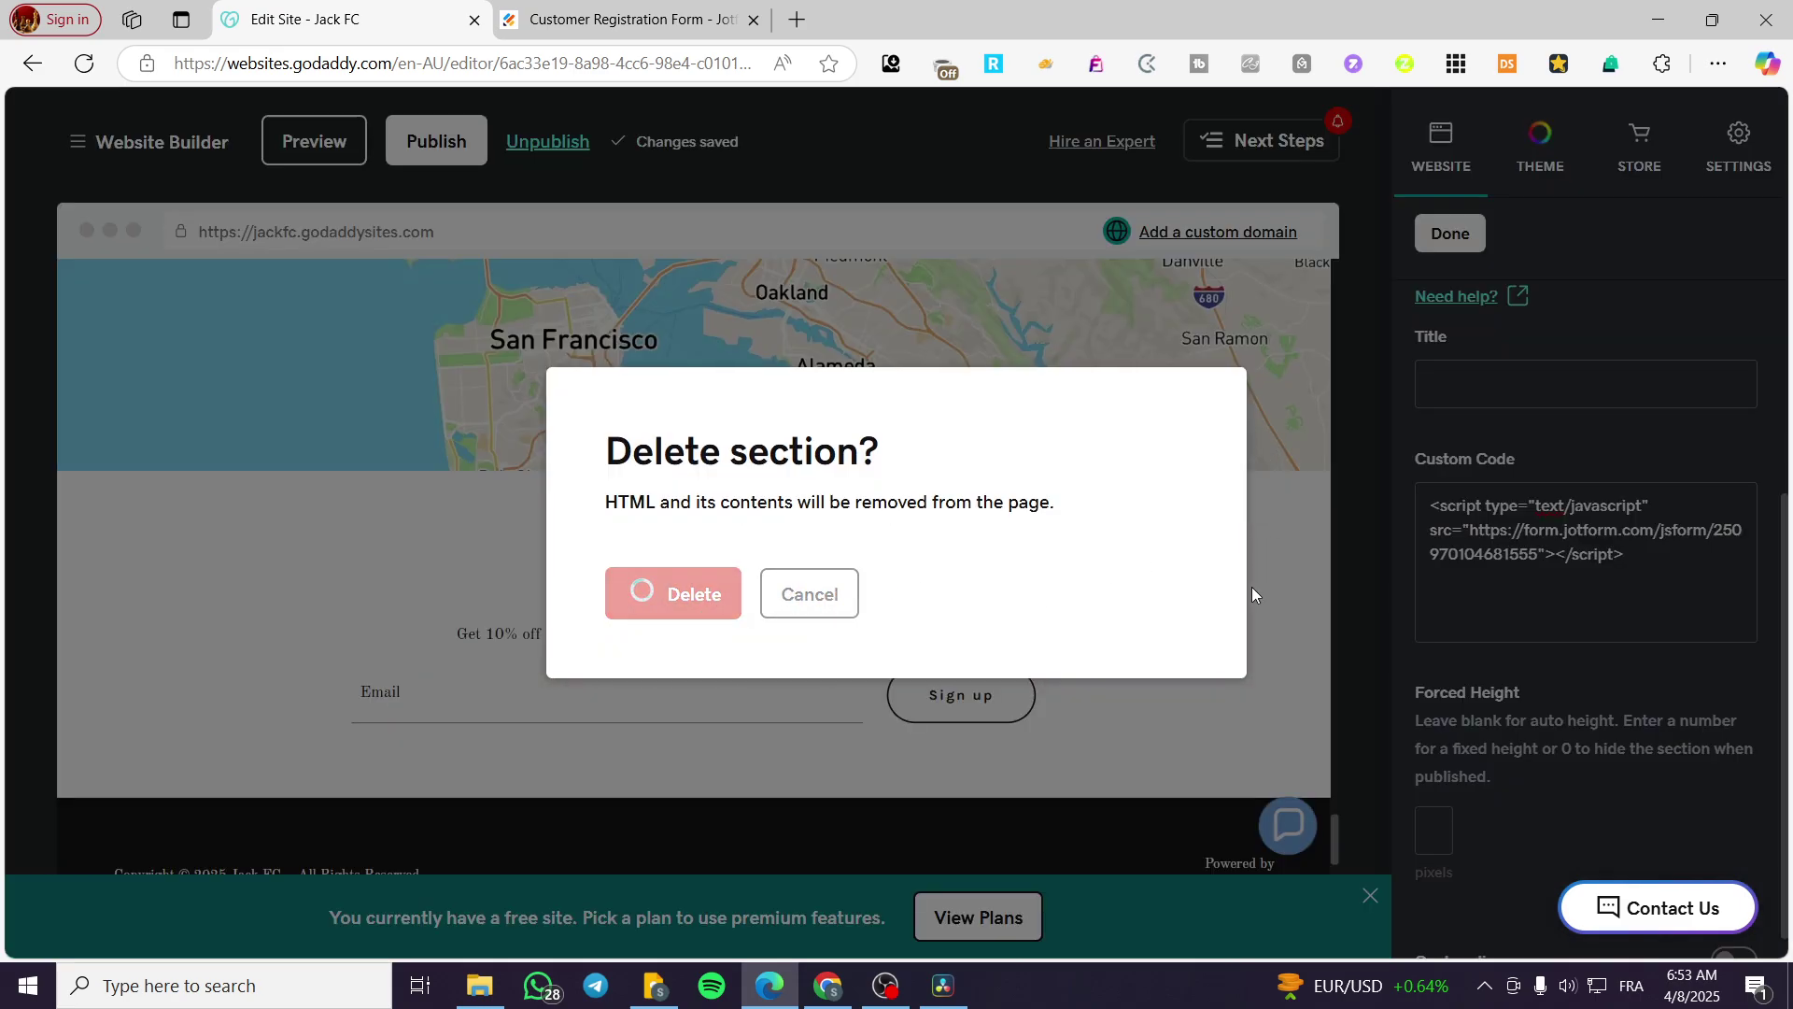
{"action": "scroll", "coordinate": [861, 632], "scroll_direction": "up", "scroll_amount": 5}
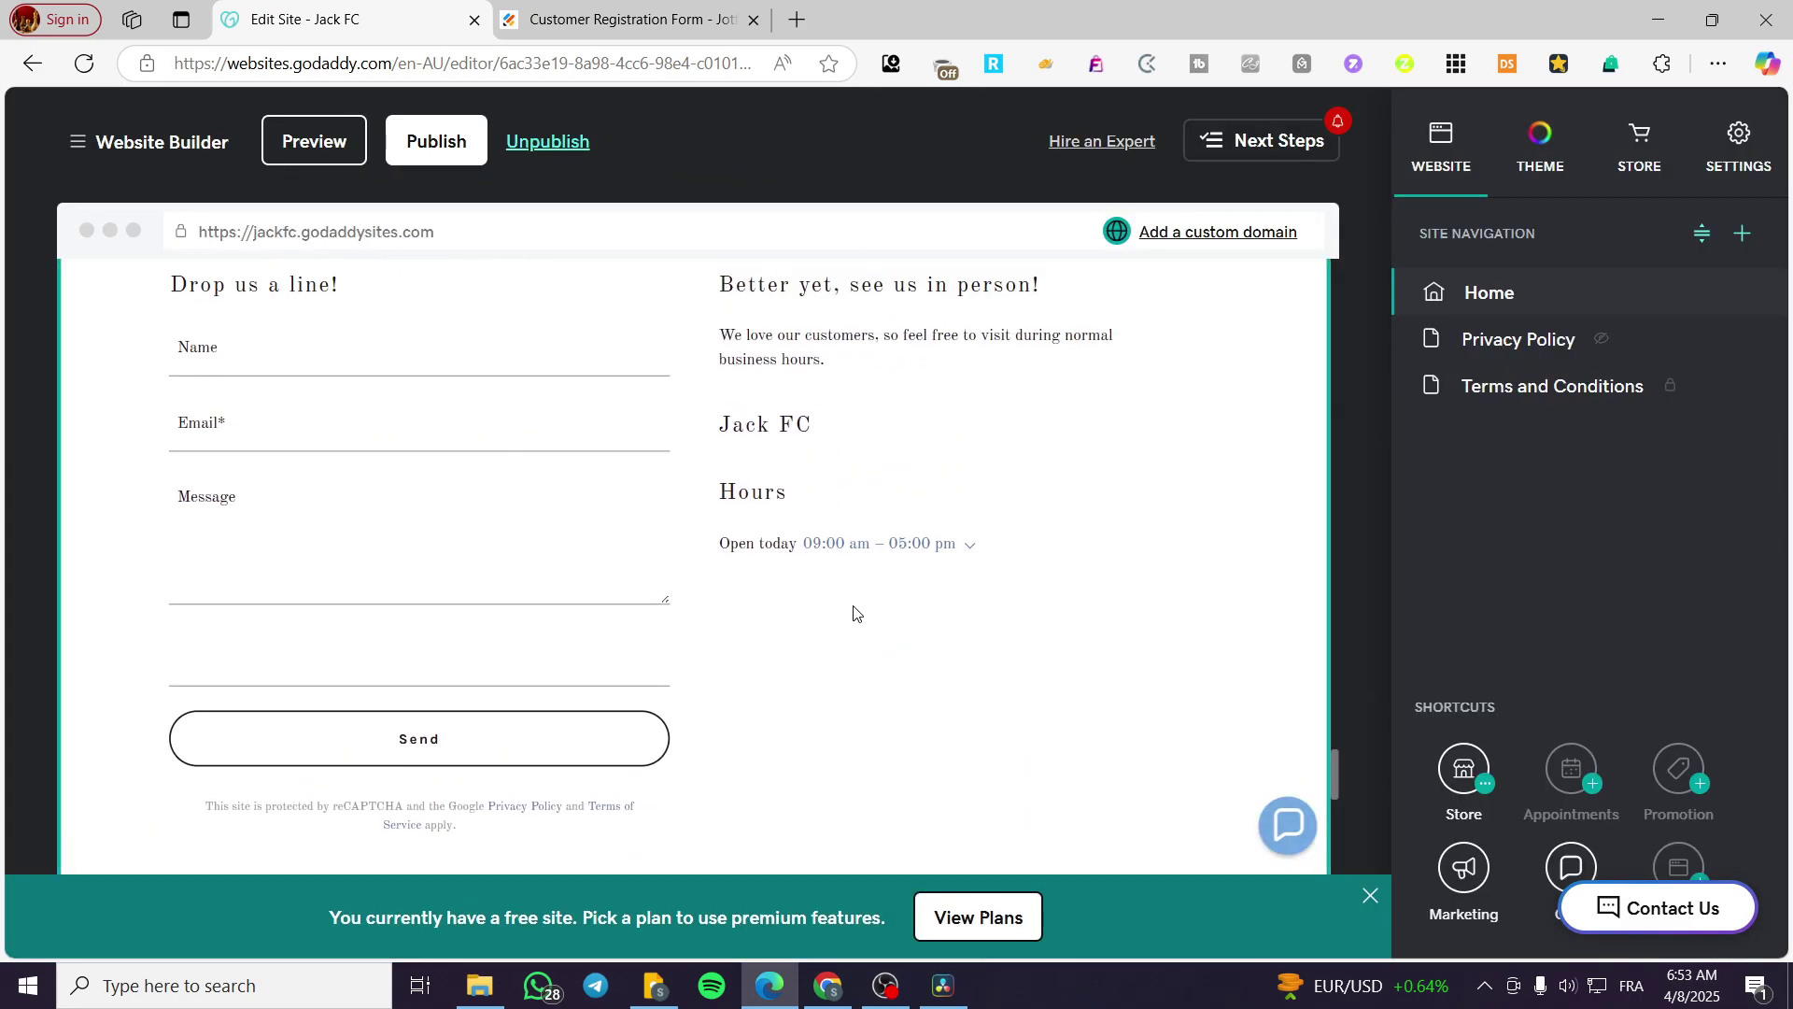